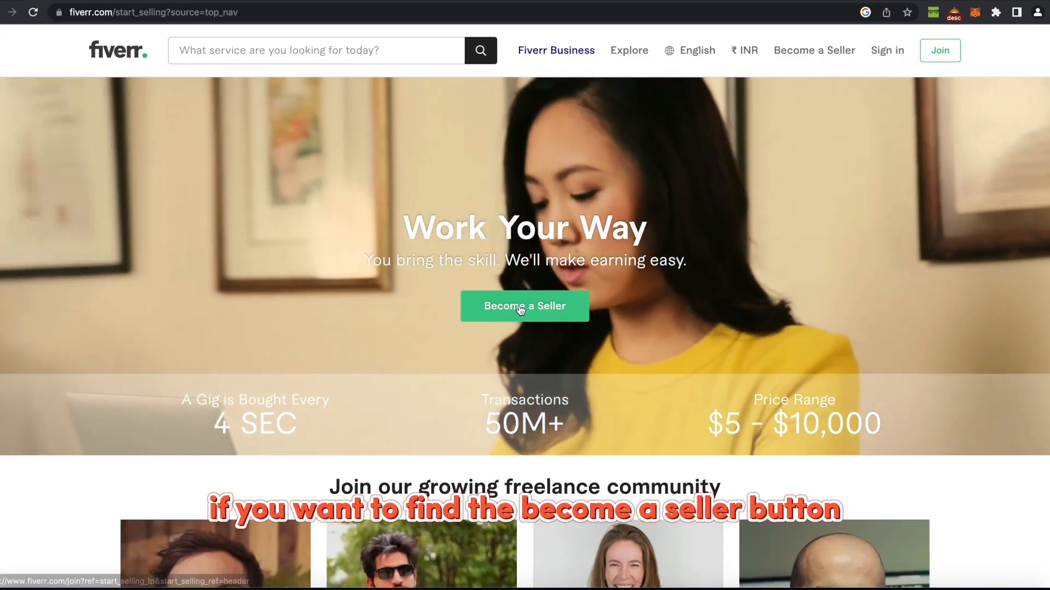
Start the Join Fiverr sign-up using the saved email address.
click(521, 310)
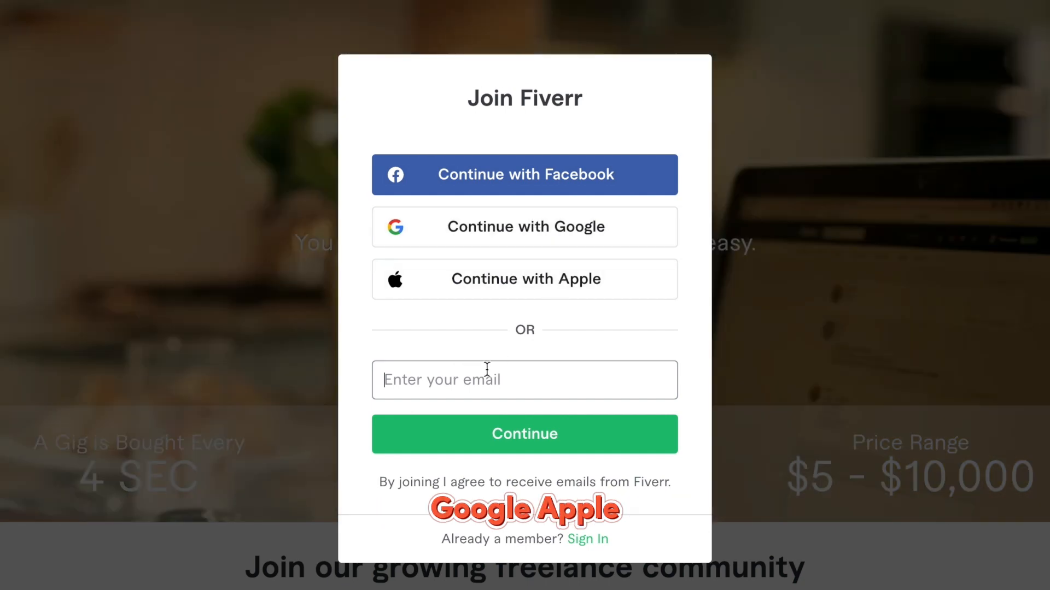
click(485, 368)
click(504, 419)
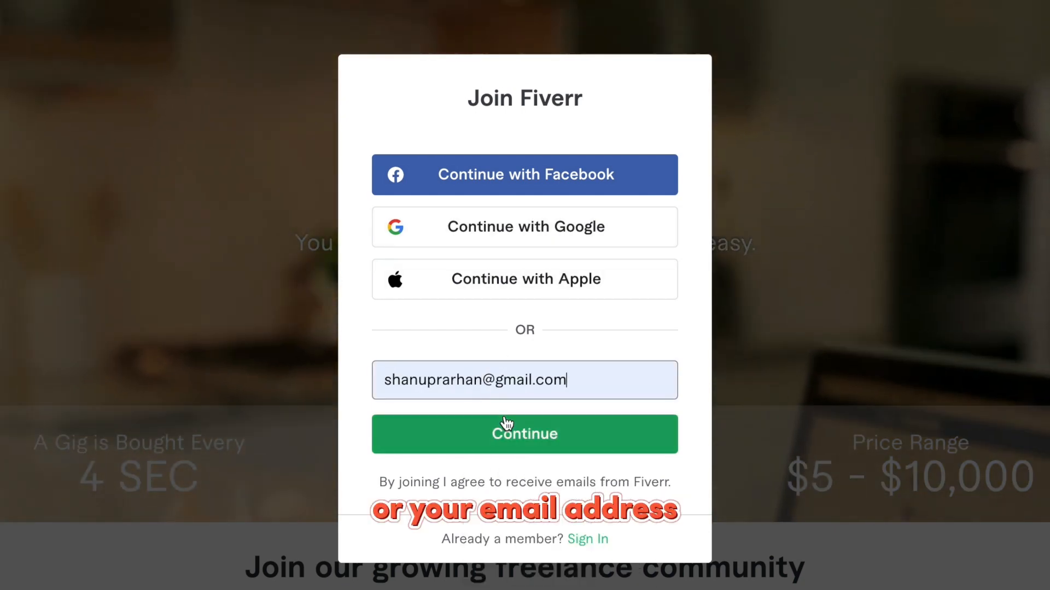
click(513, 436)
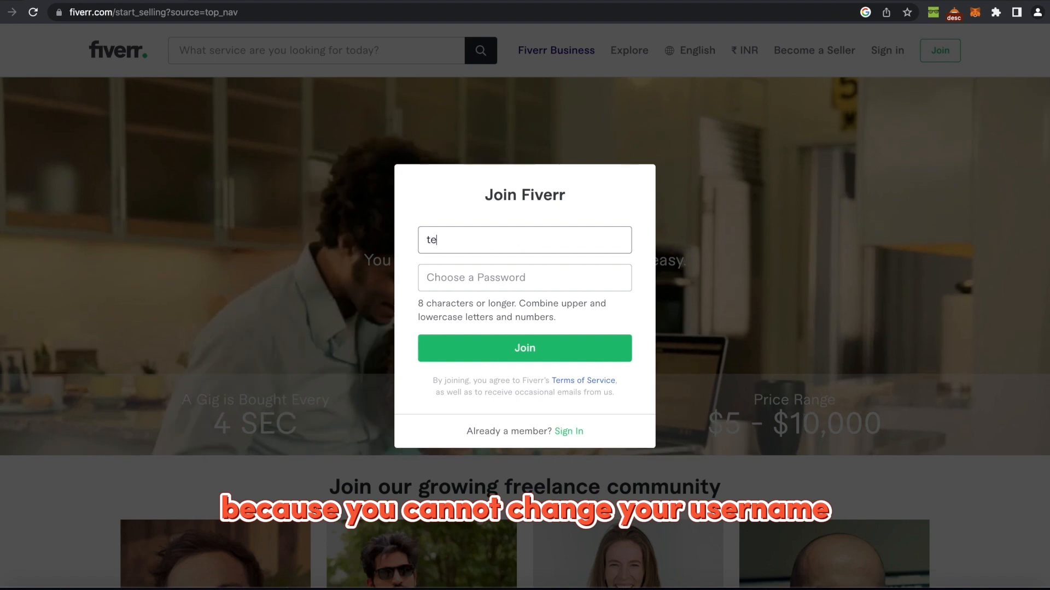
Enter an available username, paste the account password and create the account.
text(ser)
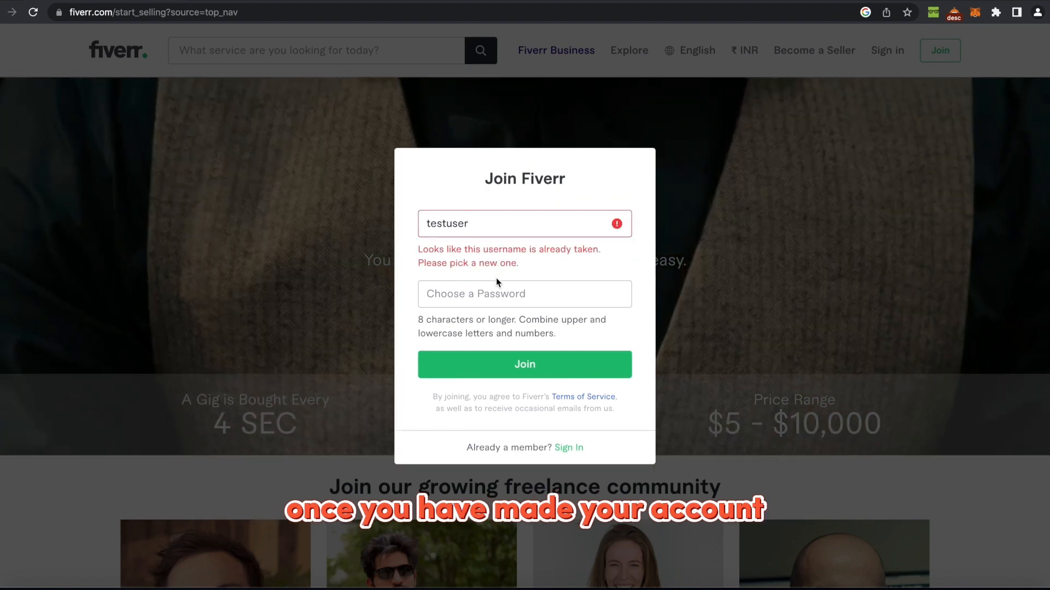
text(001)
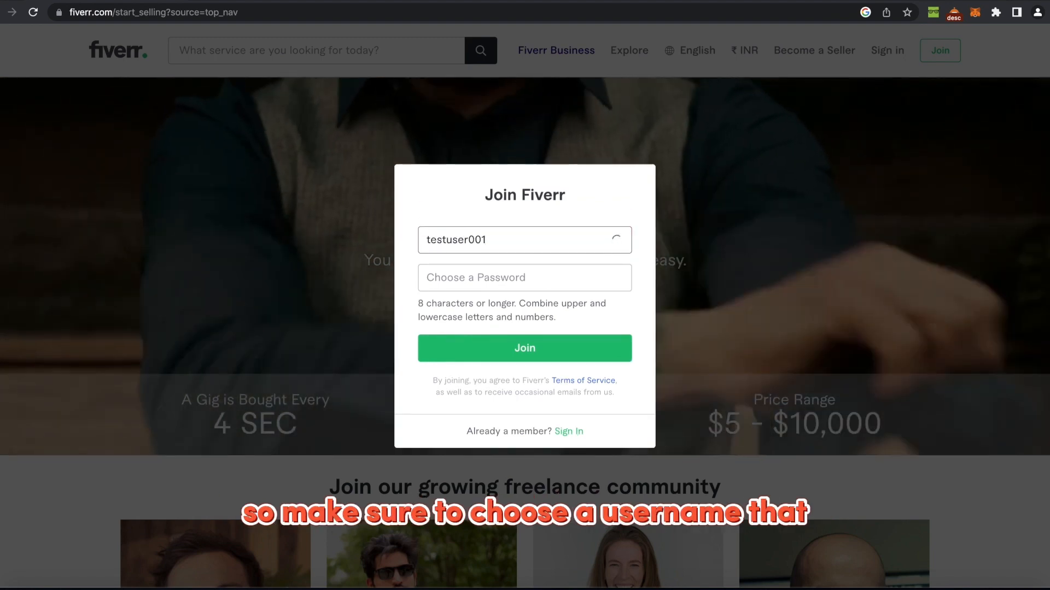
key(BackSpace)
key(BackSpace)
key(BackSpace)
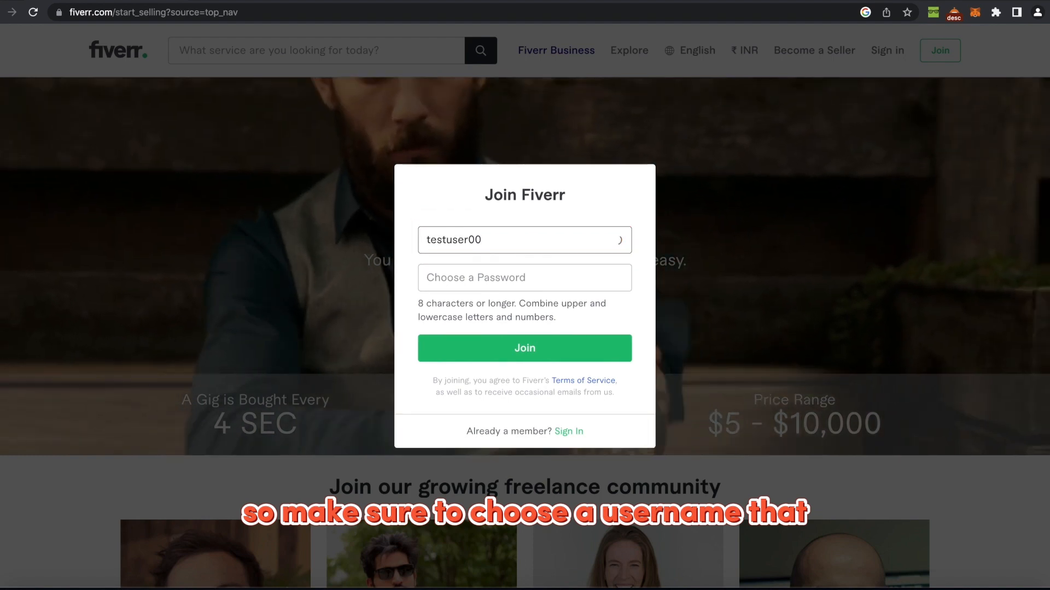
key(BackSpace)
key(BackSpace)
key(BackSpace)
key(BackSpace)
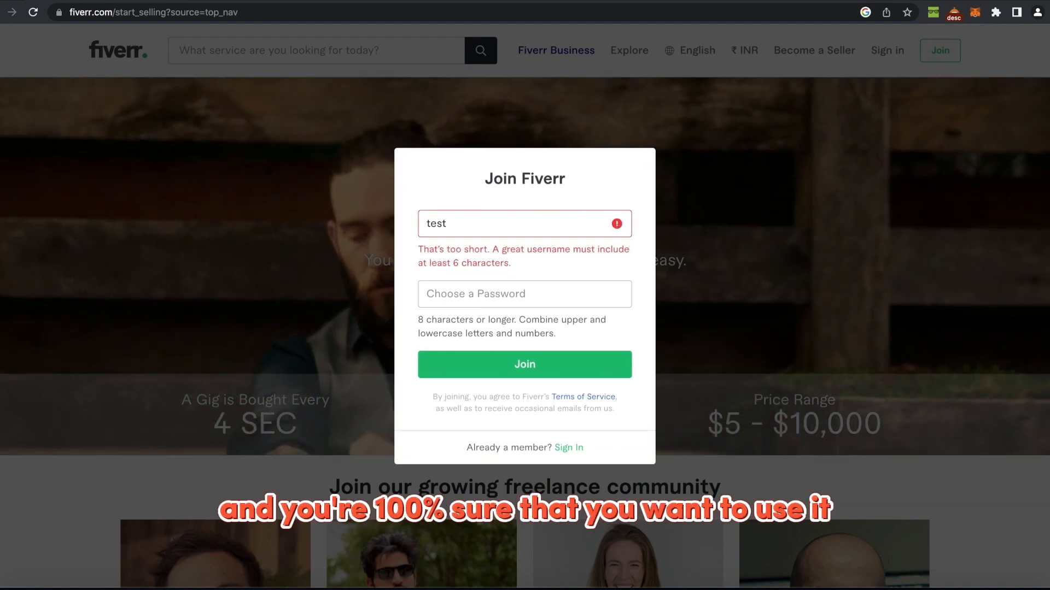
text(user)
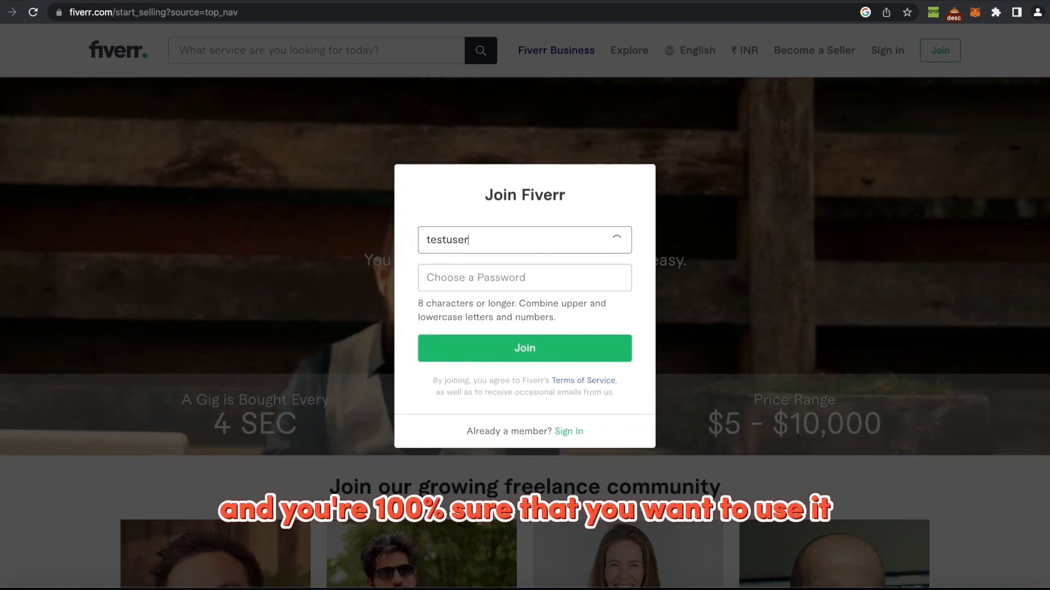
key(BackSpace)
key(BackSpace)
key(BackSpace)
key(BackSpace)
key(BackSpace)
key(BackSpace)
key(BackSpace)
key(BackSpace)
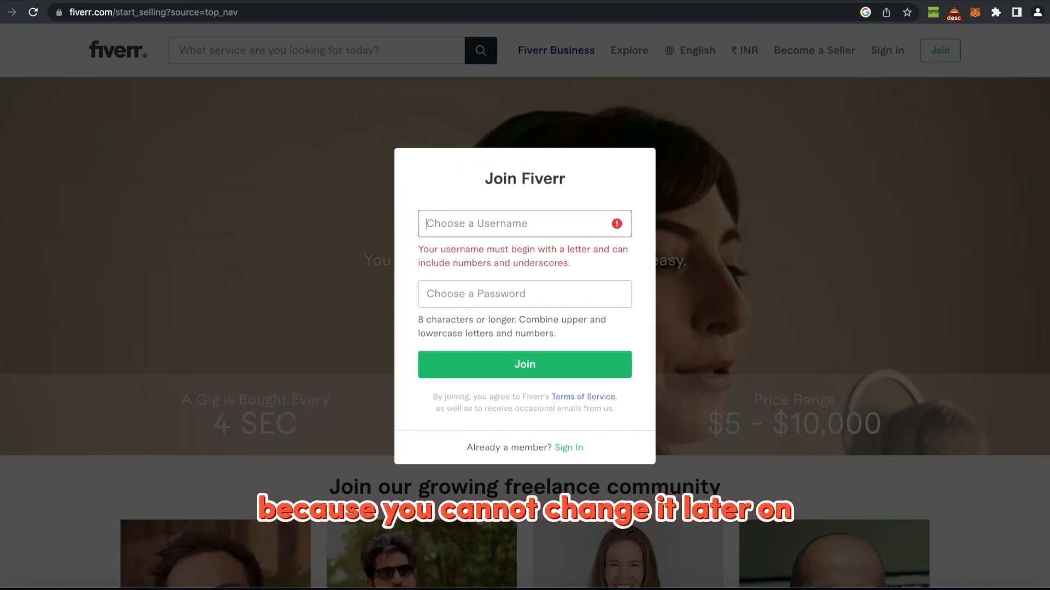
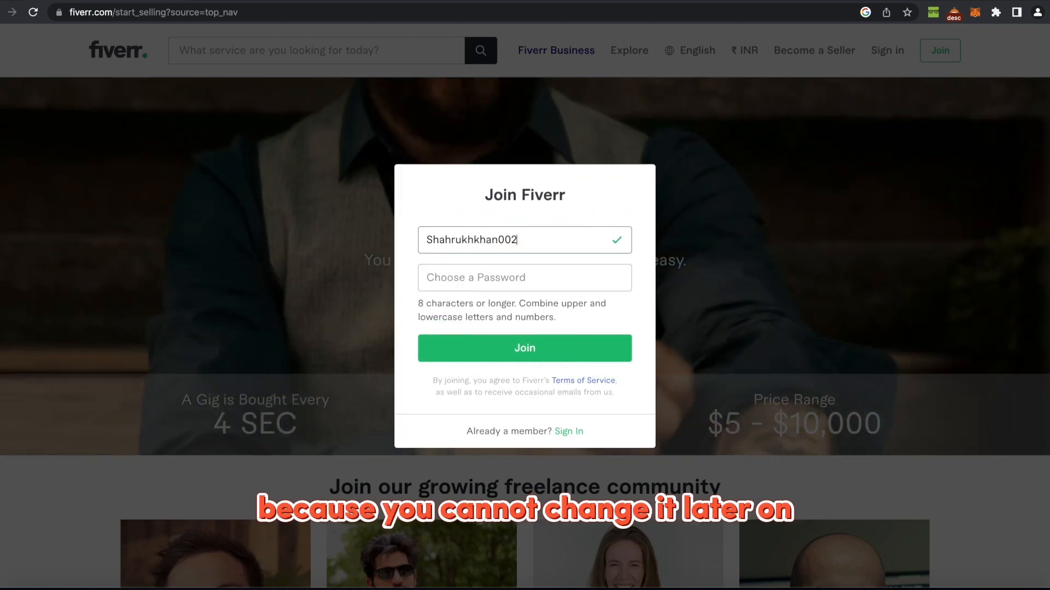
drag(571, 229, 416, 238)
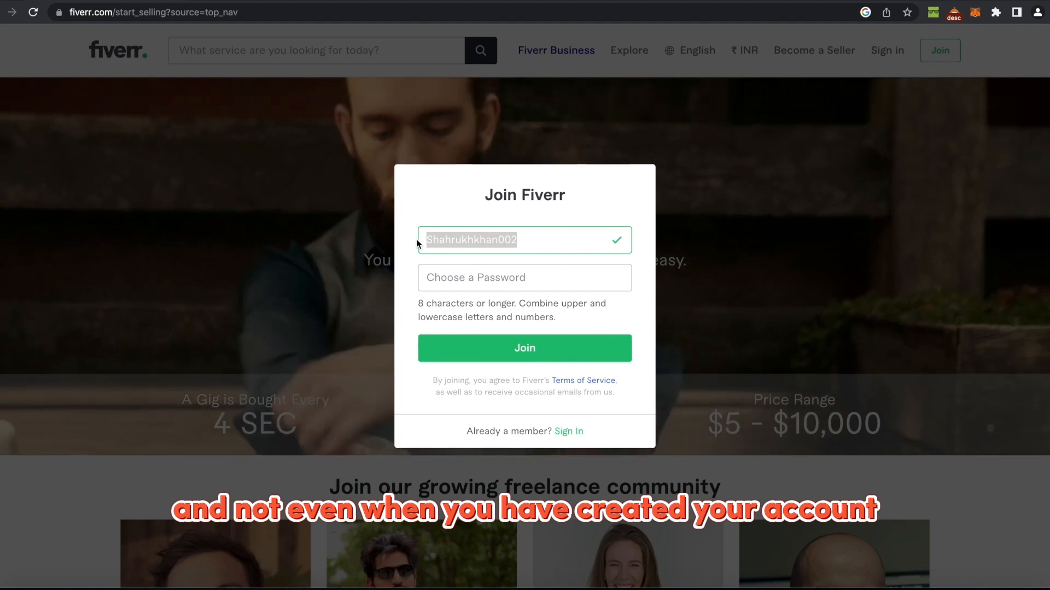
click(448, 281)
key(super+v)
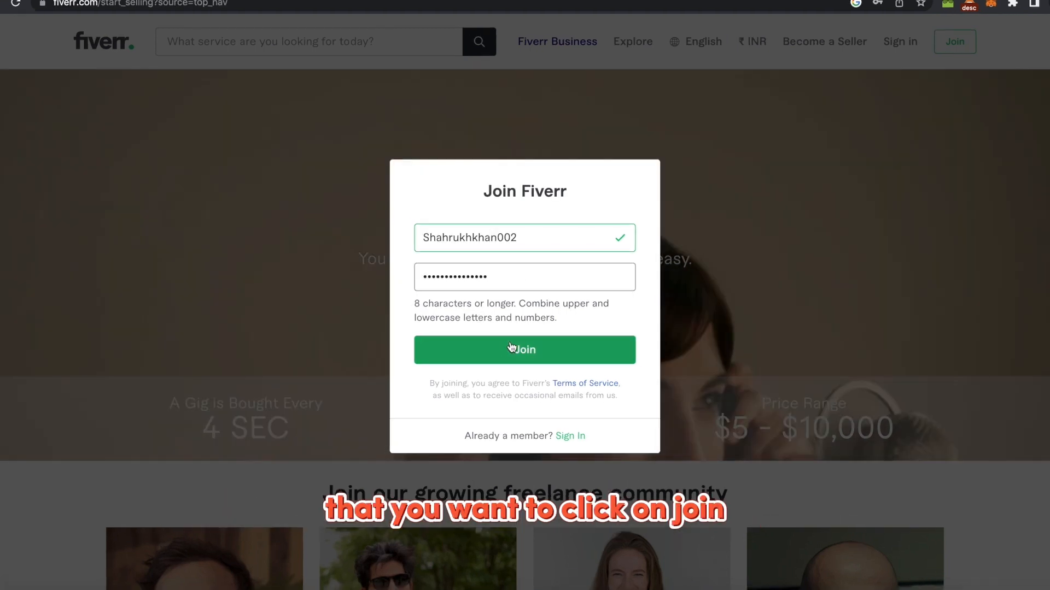
click(511, 346)
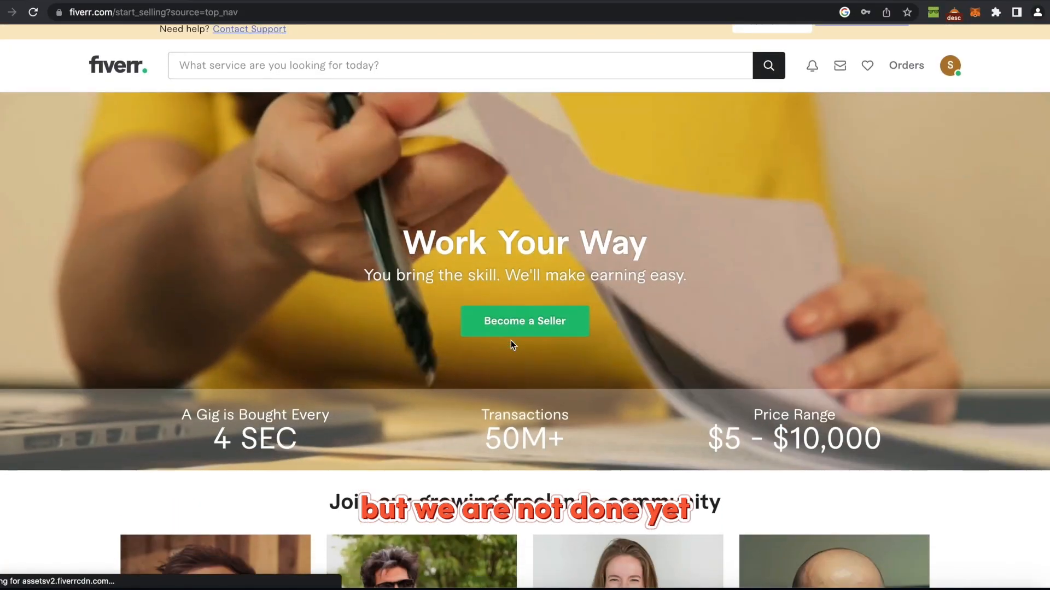
Resend the activation email, activate the account from Gmail, and reload the Fiverr page.
scroll(530, 371, down, 1)
scroll(546, 398, up, 2)
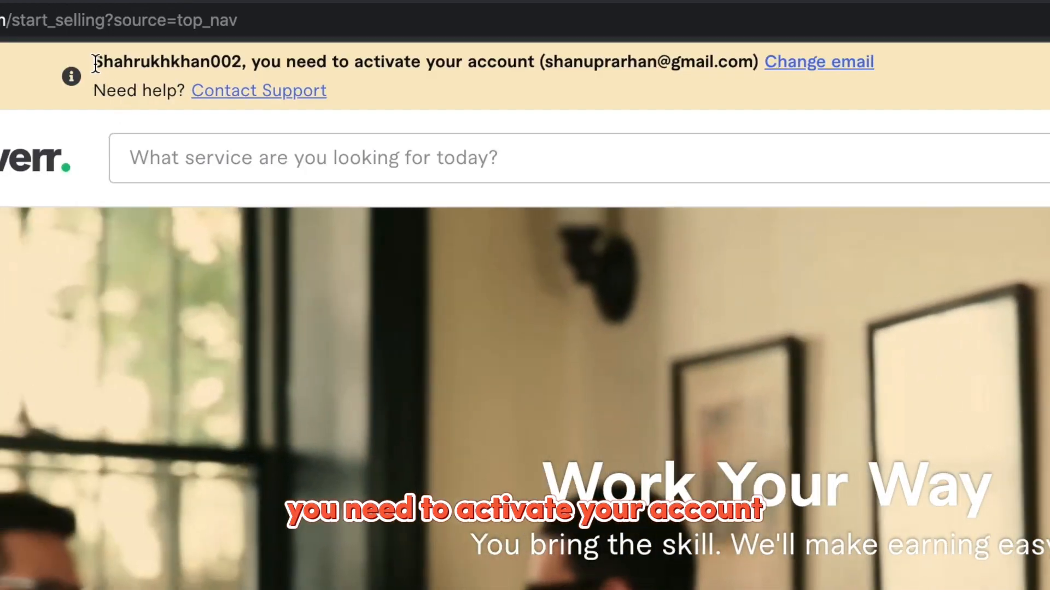
drag(94, 61, 918, 69)
click(922, 68)
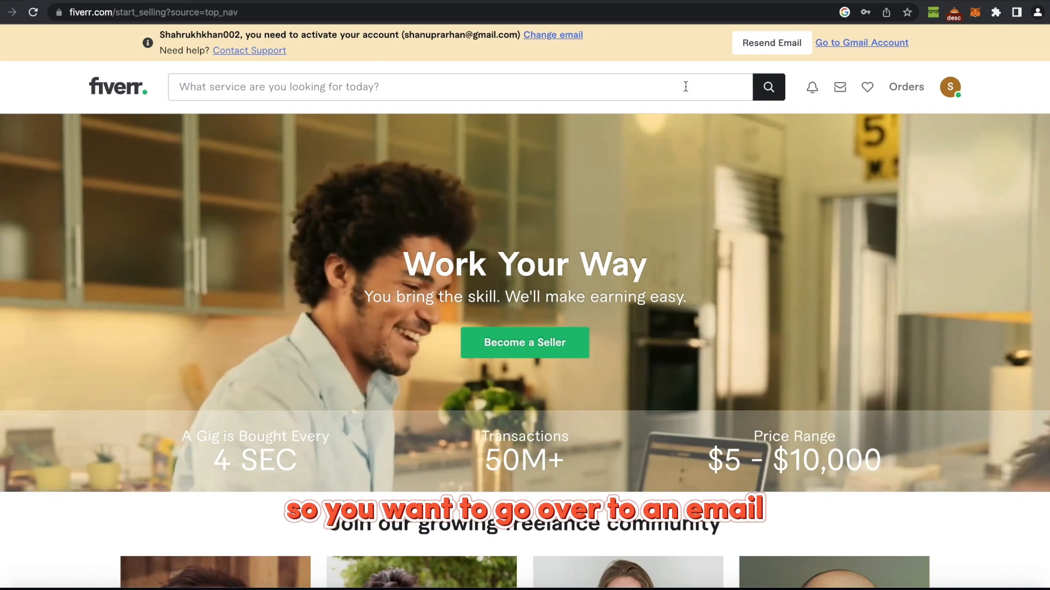
click(765, 44)
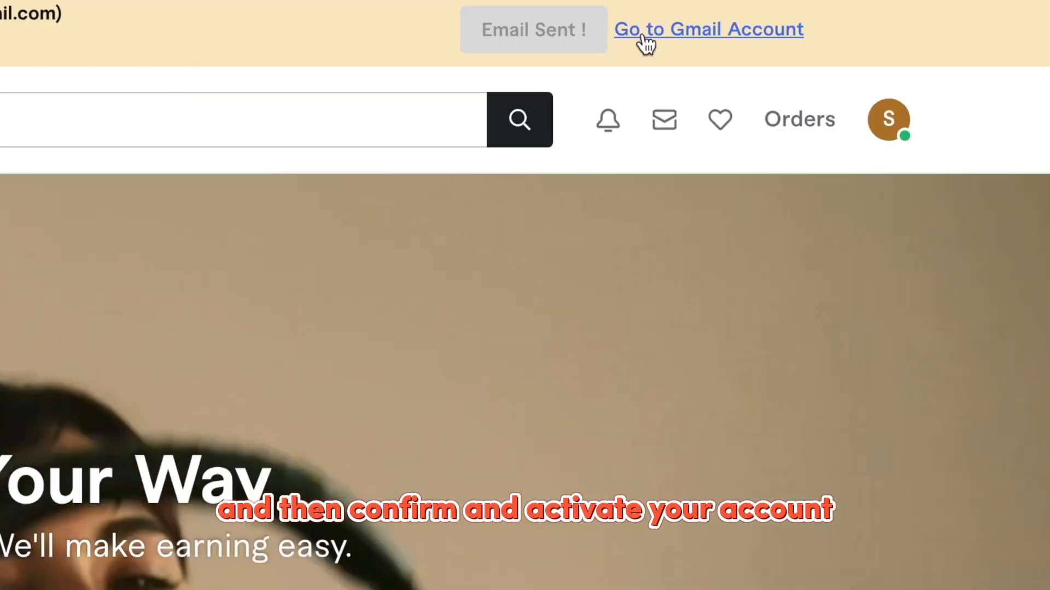
click(828, 44)
click(285, 1)
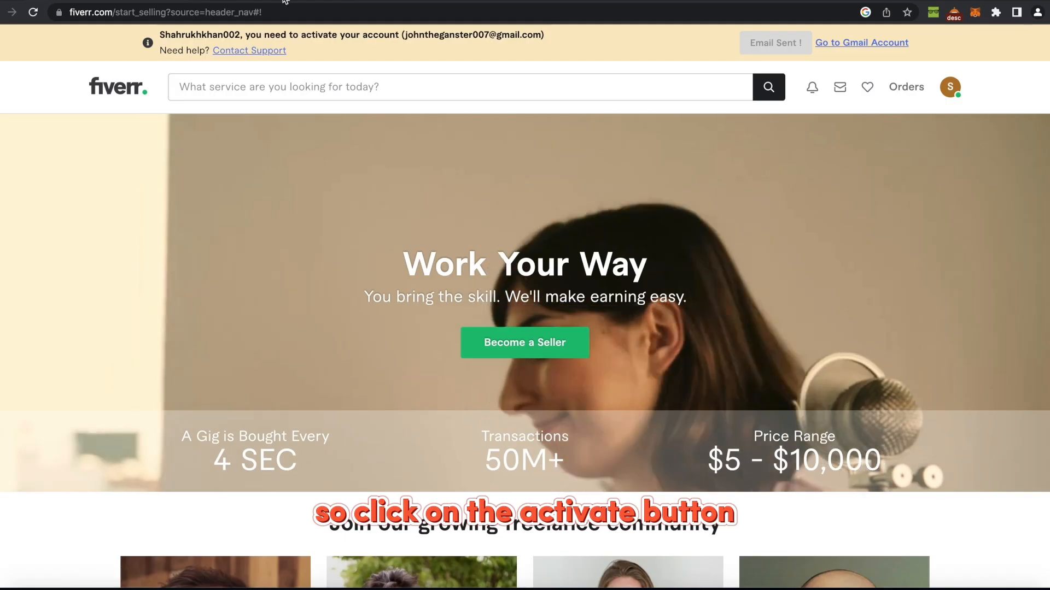
click(33, 12)
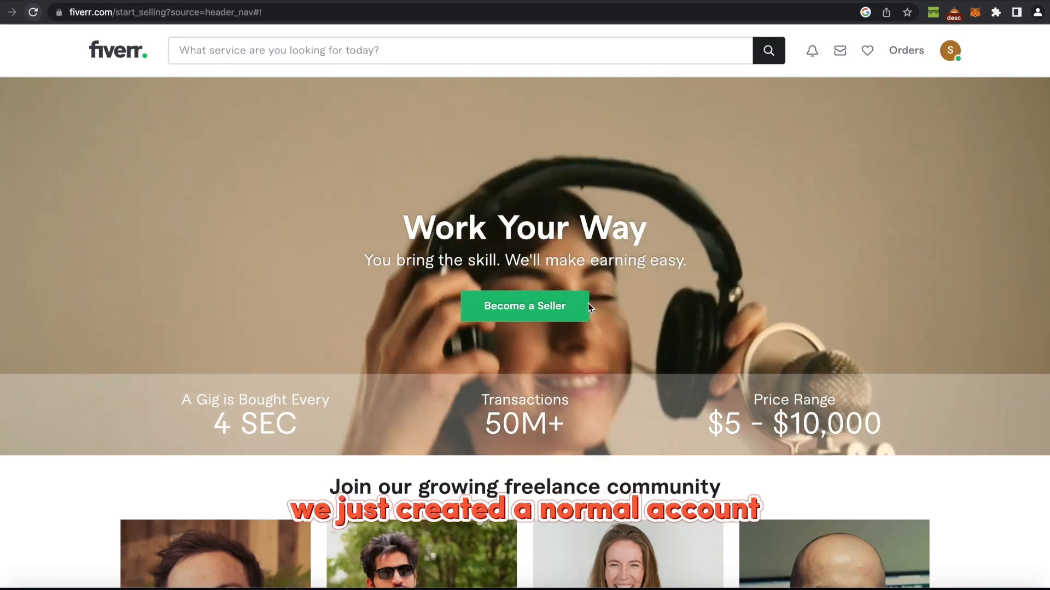
Begin becoming a seller and continue past the overview, profile tips and cautions pages.
click(551, 312)
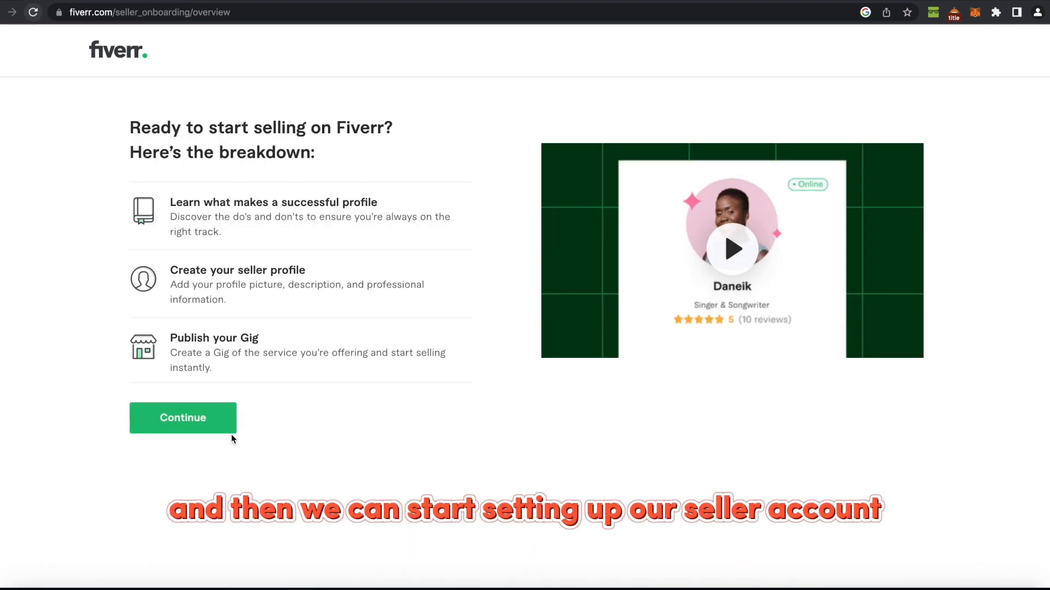
click(211, 433)
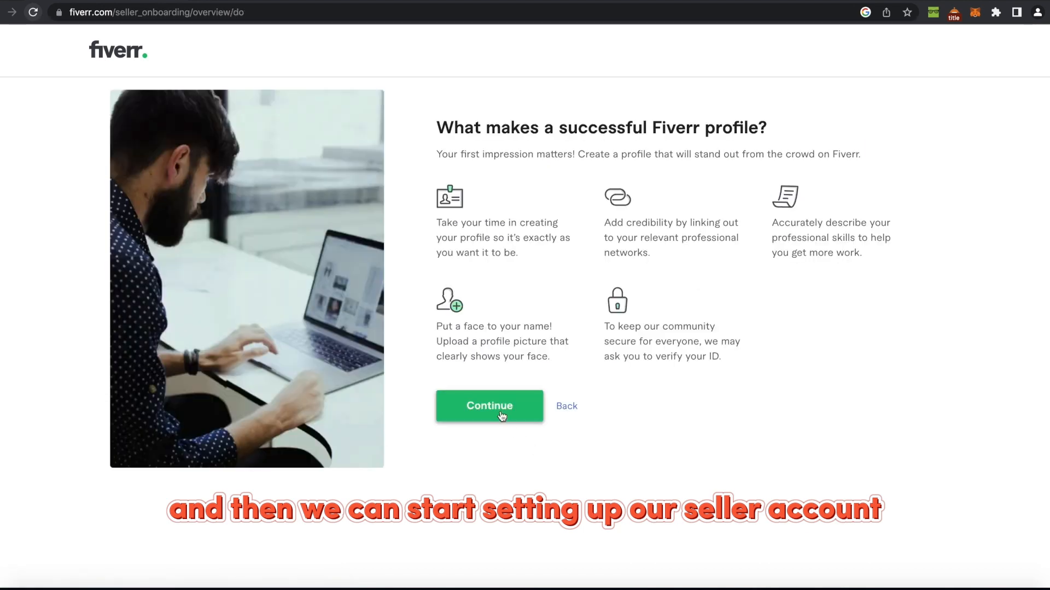
click(500, 413)
click(499, 414)
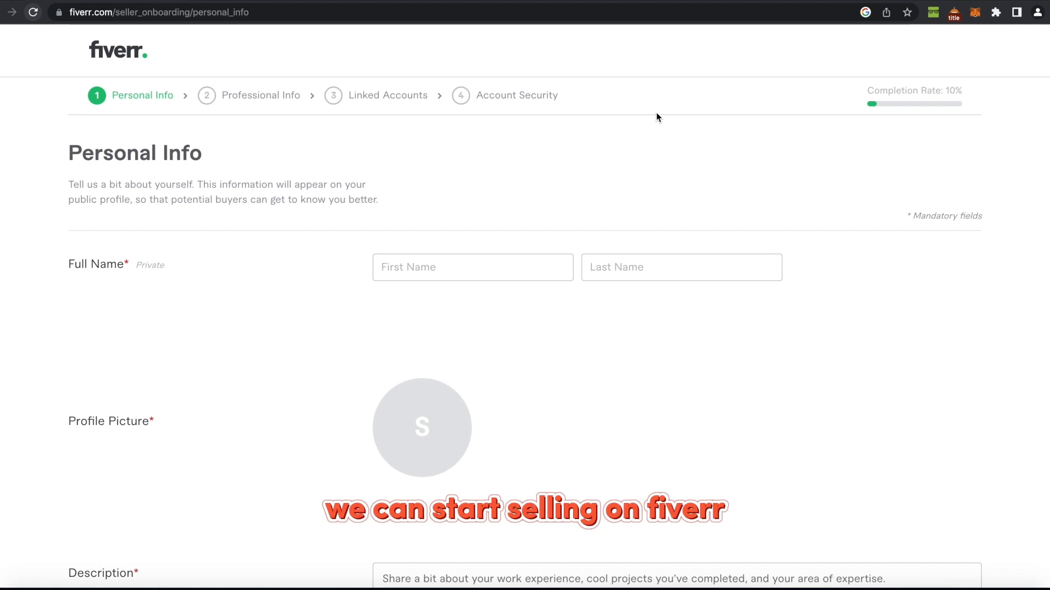
Fill in the first and last name fields on Personal Info.
scroll(342, 234, down, 2)
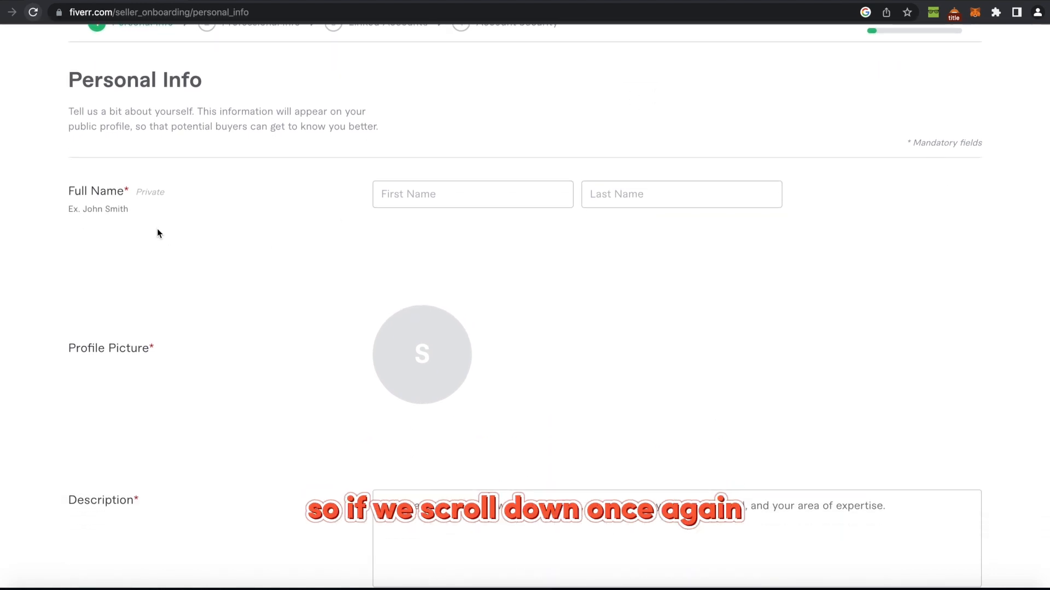
drag(111, 193, 387, 190)
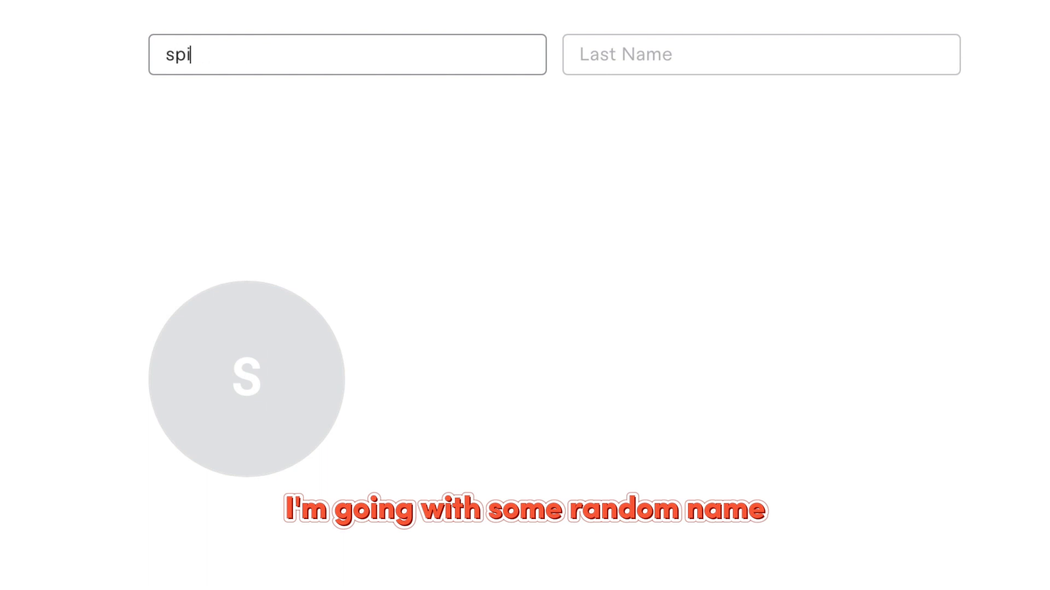
text(der)
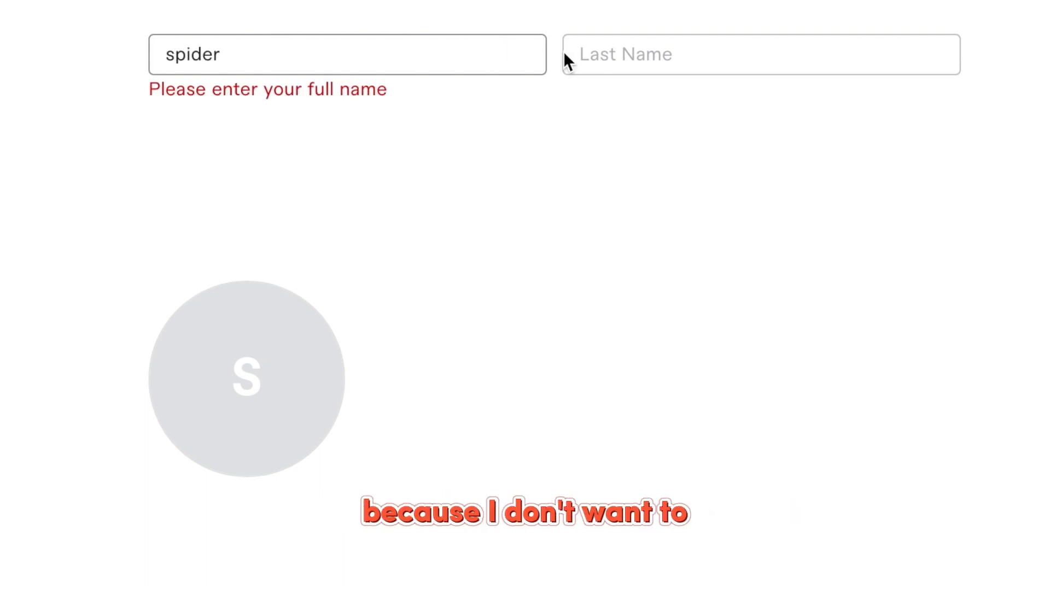
click(607, 57)
text(man)
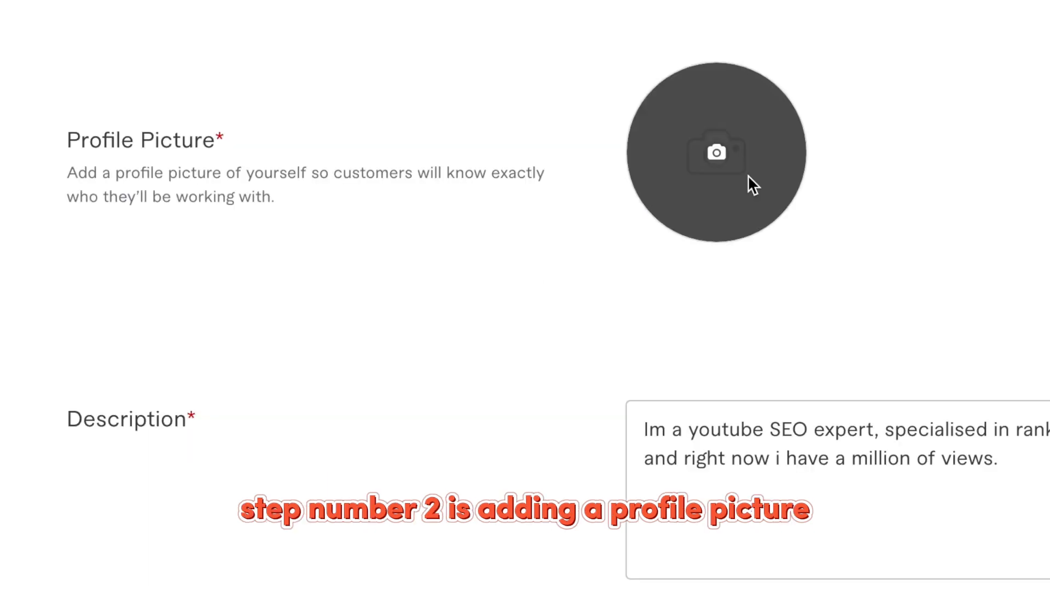
Upload the red jpg image as the profile picture.
click(747, 178)
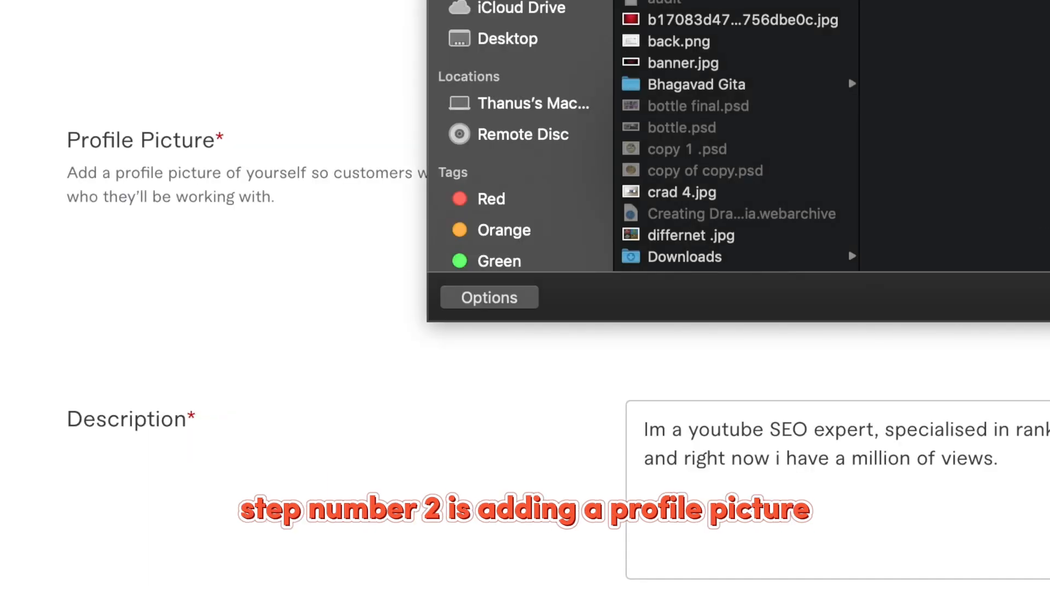
click(645, 20)
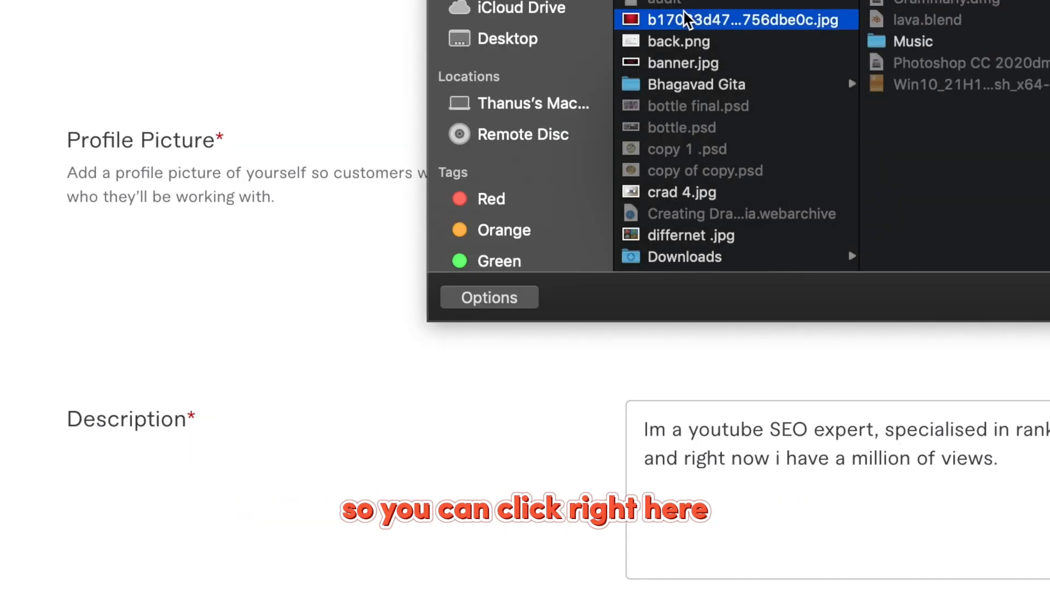
key(Return)
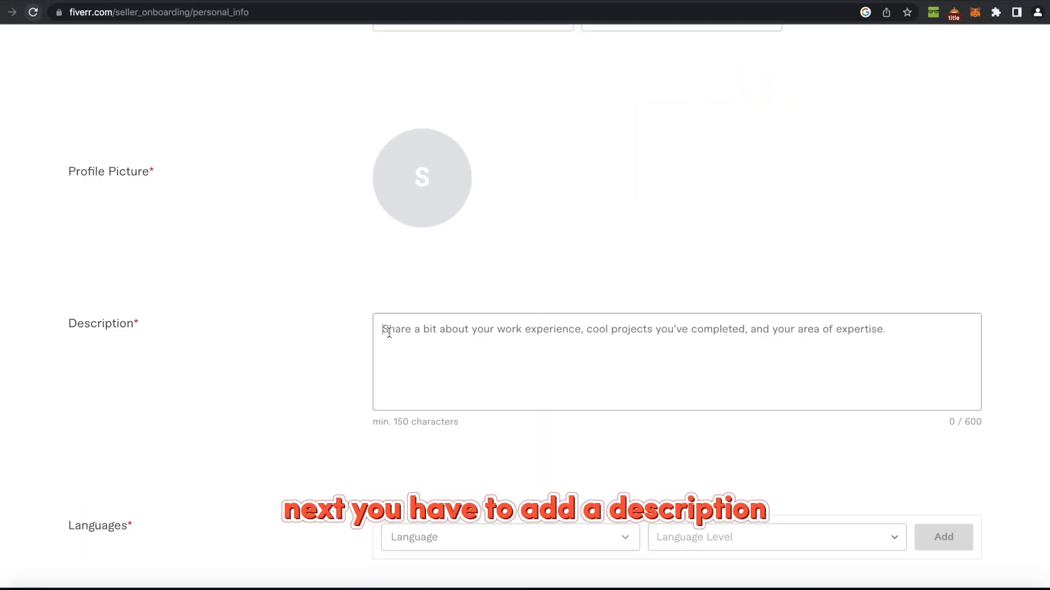
Start the profile description introducing yourself as a YouTube SEO specialist.
scroll(388, 332, down, 2)
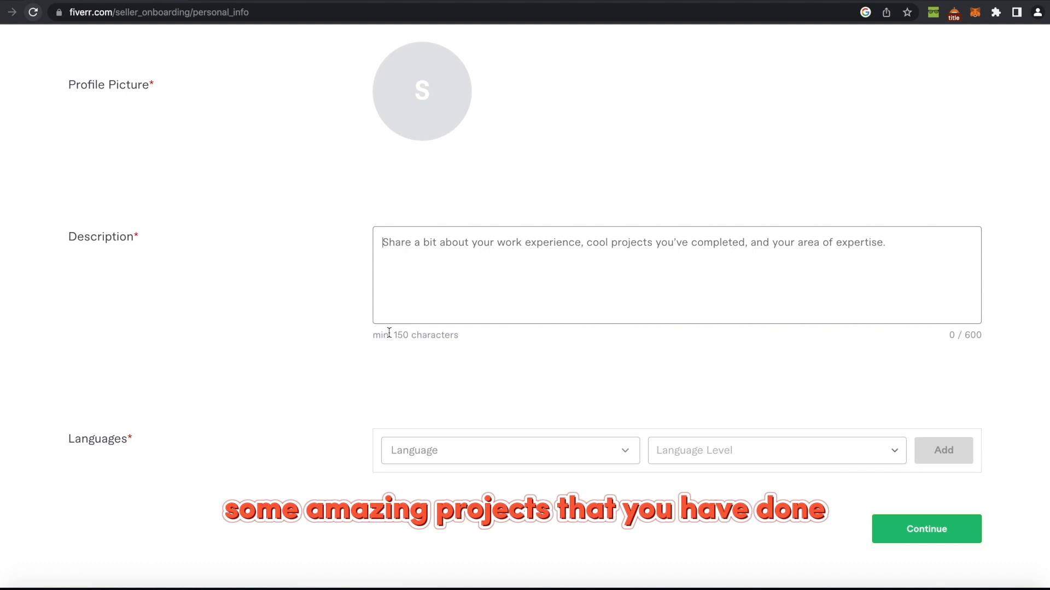
scroll(388, 332, up, 1)
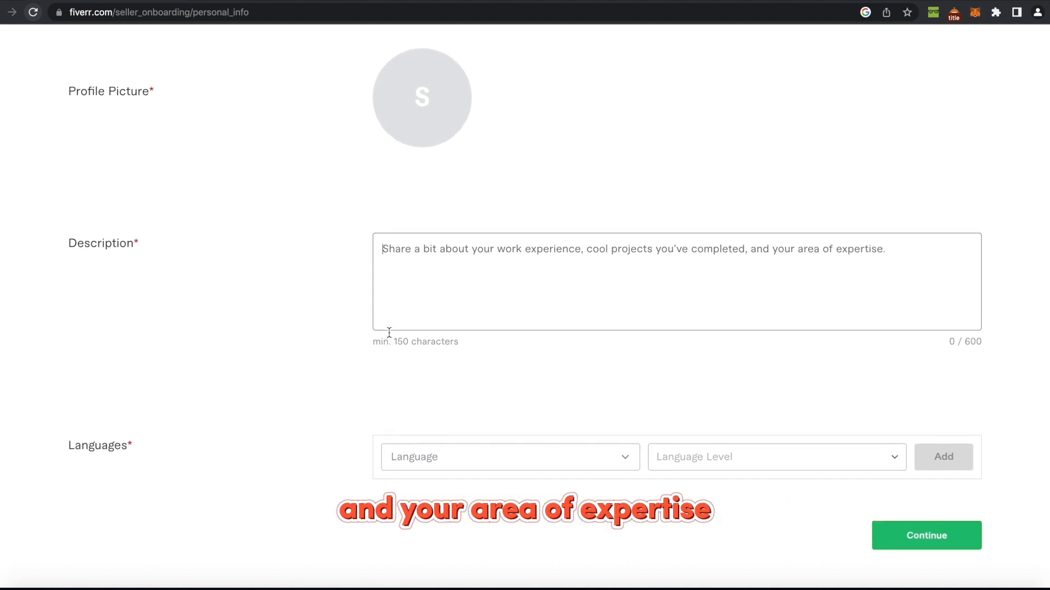
scroll(389, 332, up, 1)
scroll(389, 332, up, 2)
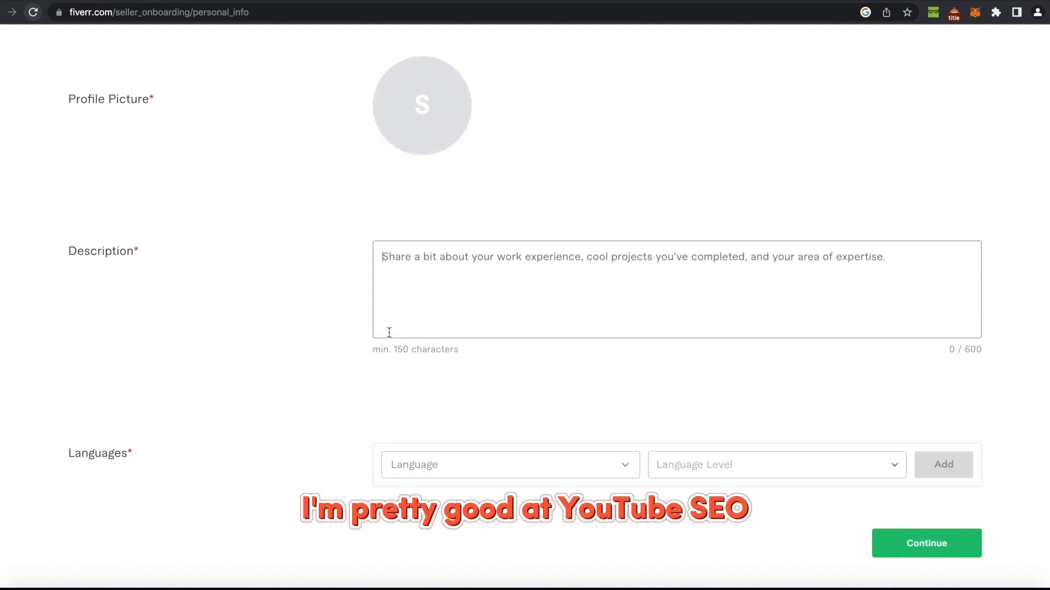
scroll(389, 332, up, 1)
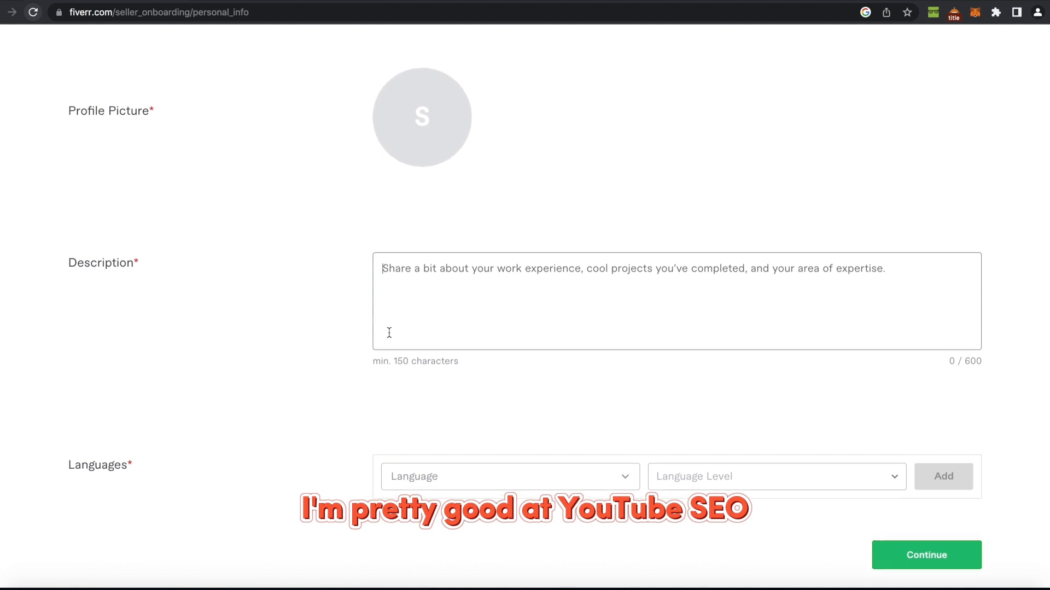
scroll(388, 333, up, 1)
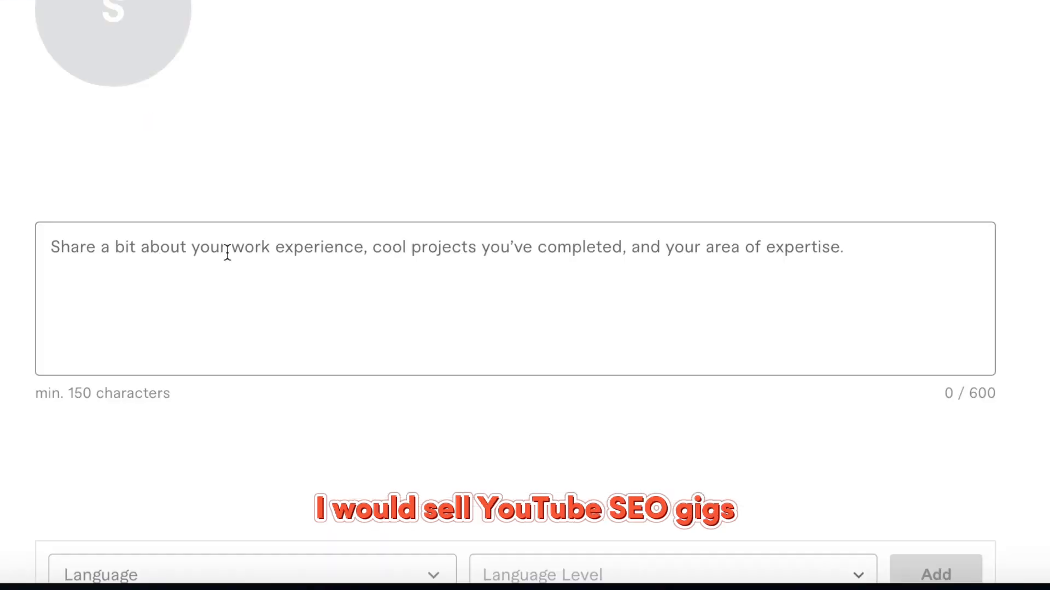
click(228, 253)
text(Y)
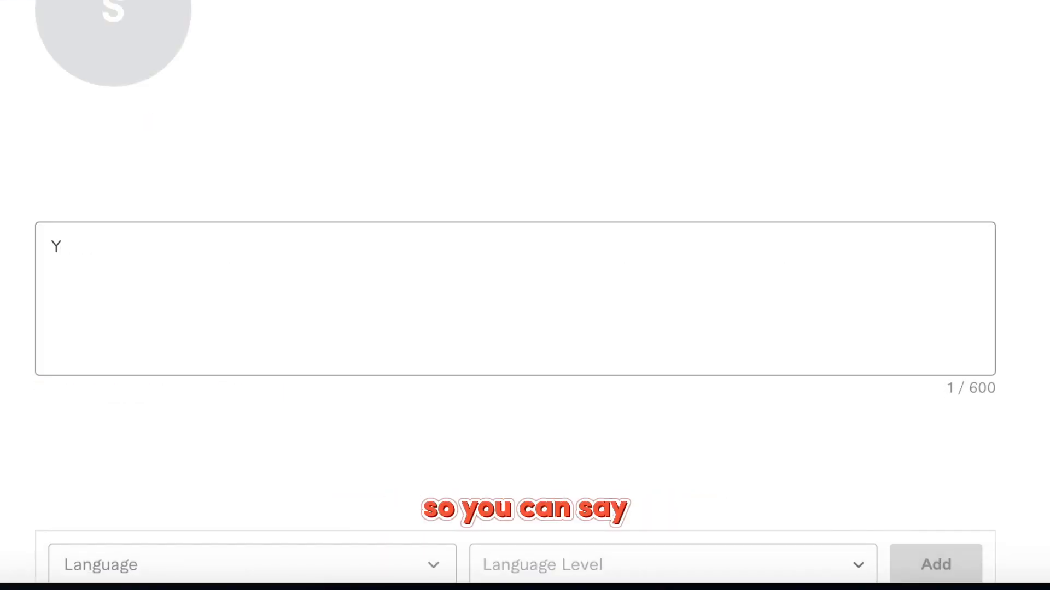
text(outibeIm a youtube expert specialisez in)
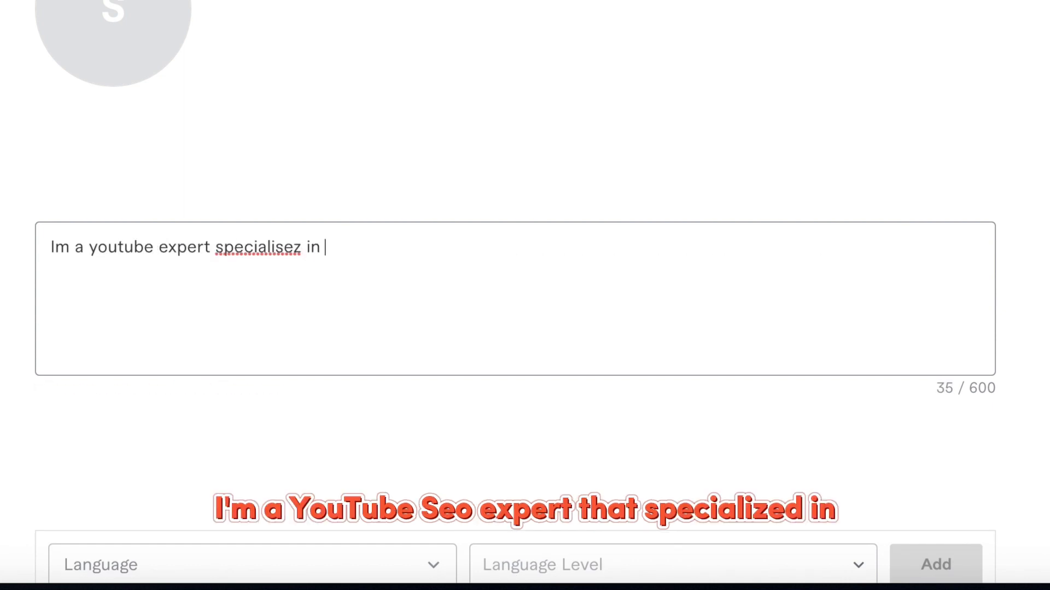
click(151, 249)
text(SEO)
click(384, 245)
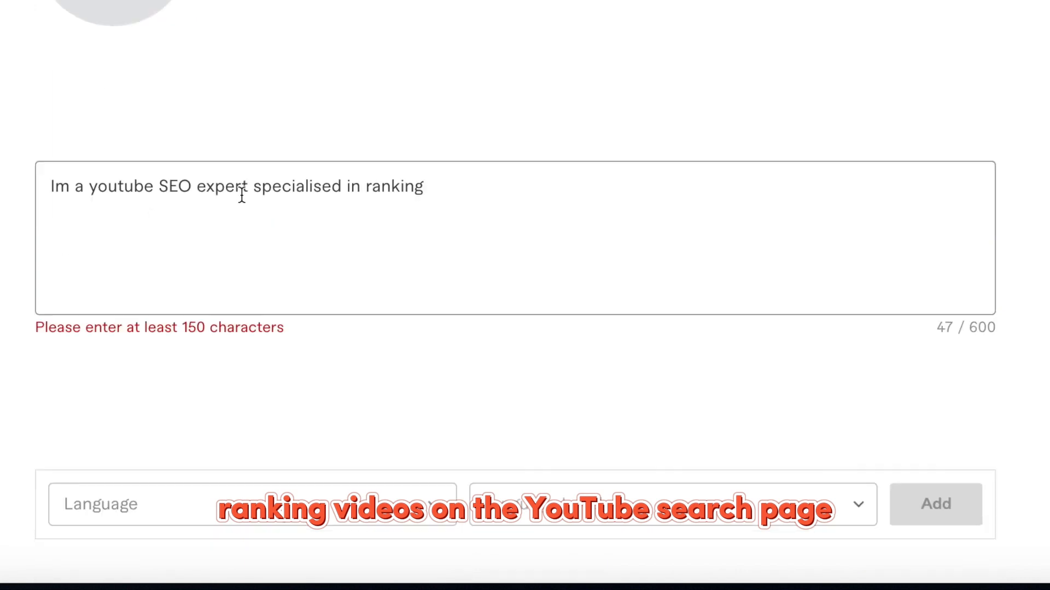
Fix the description's typos and end it with 'right now i have a million of views.'.
click(250, 187)
text(,)
key(End)
text(video o)
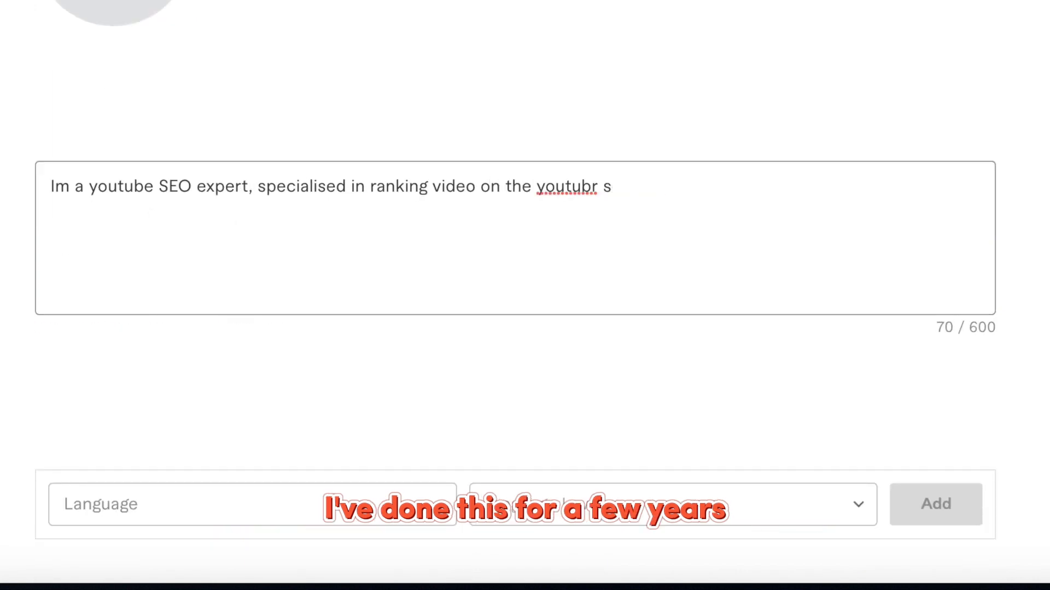
text(years and its have a lot of views)
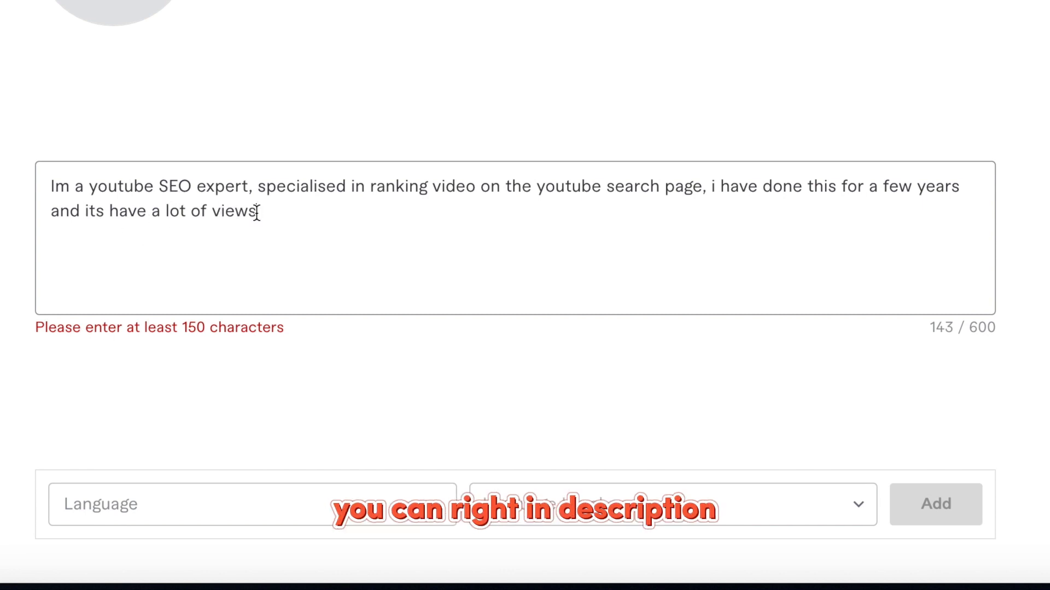
drag(257, 212, 85, 212)
key(BackSpace)
text(right now i have a million of views.)
drag(50, 162, 243, 164)
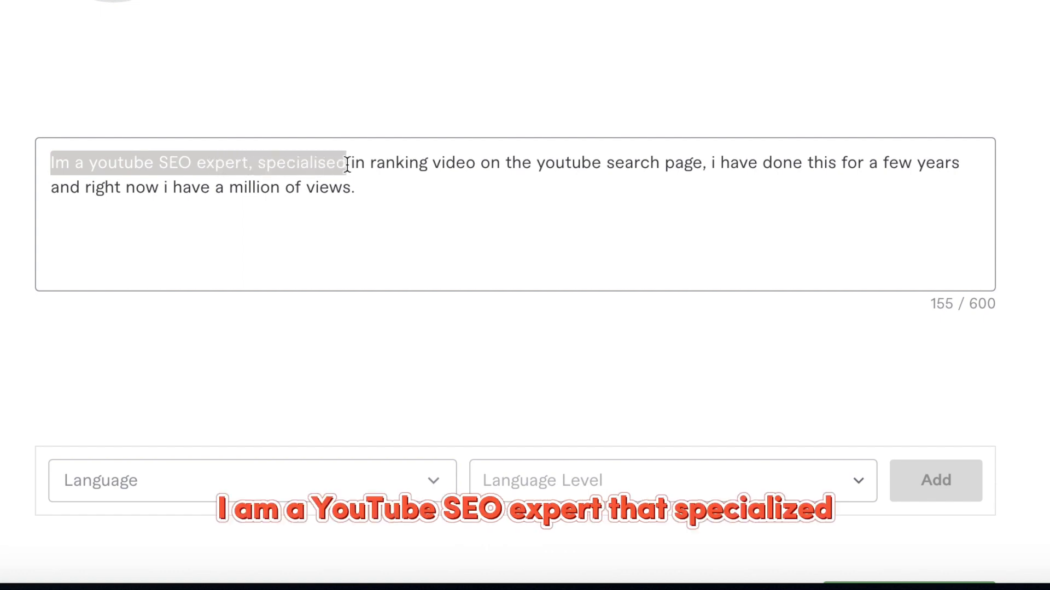
drag(442, 164, 493, 163)
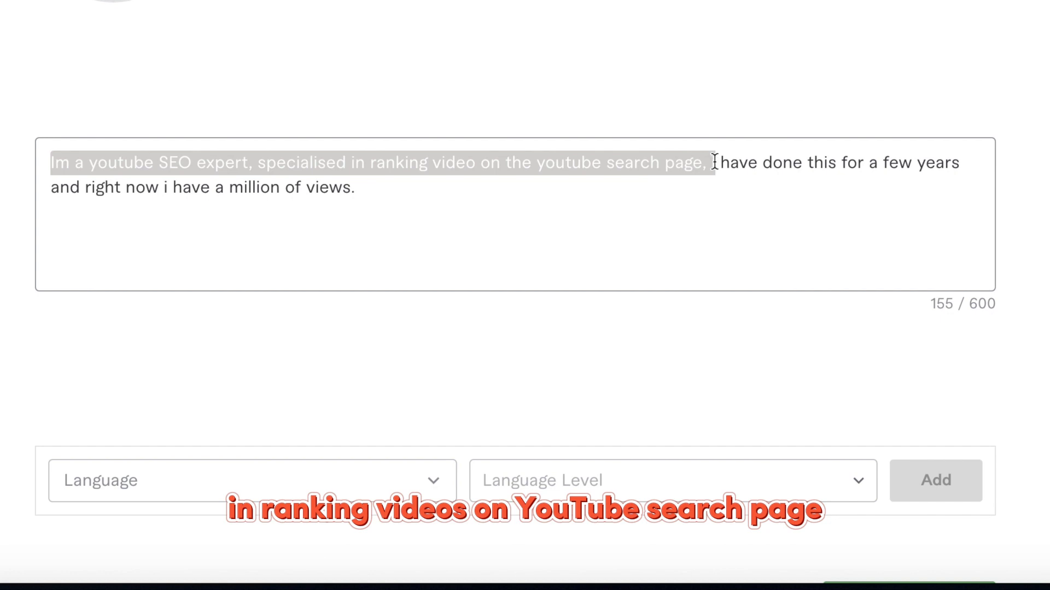
drag(714, 162, 964, 167)
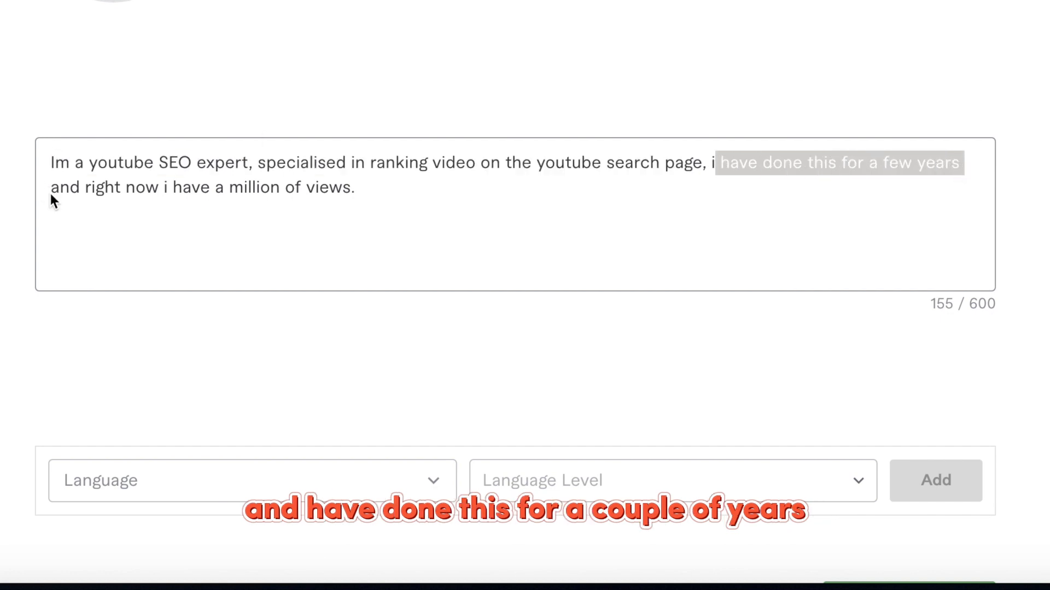
drag(50, 191, 124, 190)
drag(193, 192, 379, 194)
click(379, 194)
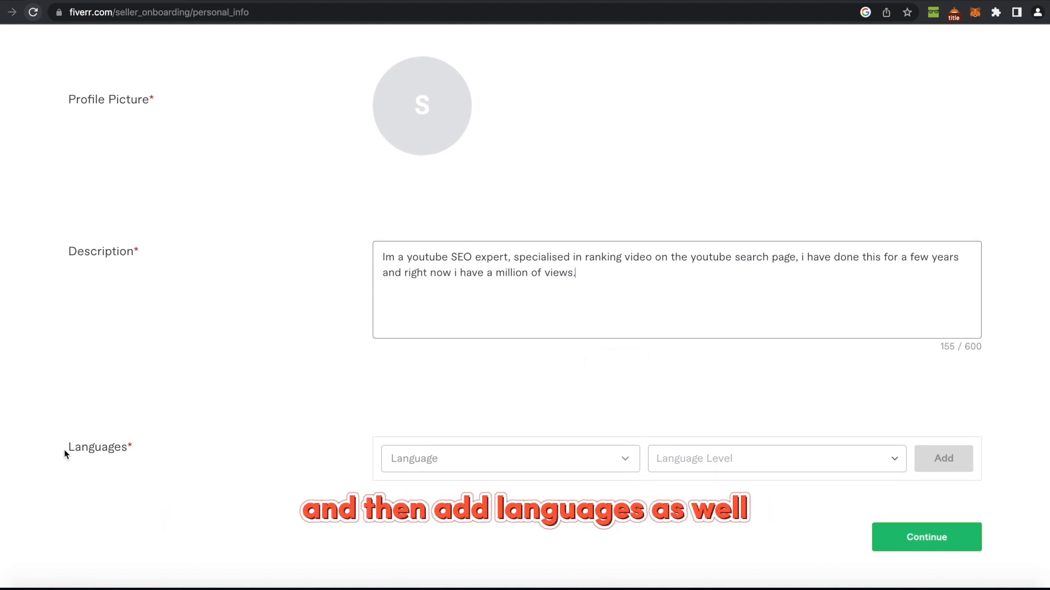
Add English at Conversational level and continue to Professional Info.
click(426, 463)
text(en)
click(443, 356)
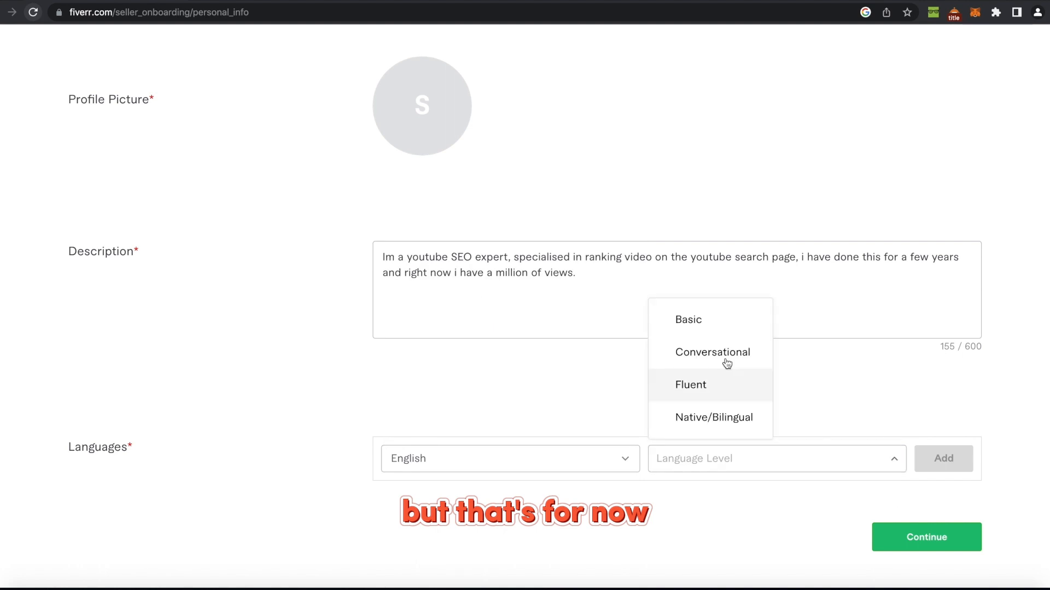
click(726, 355)
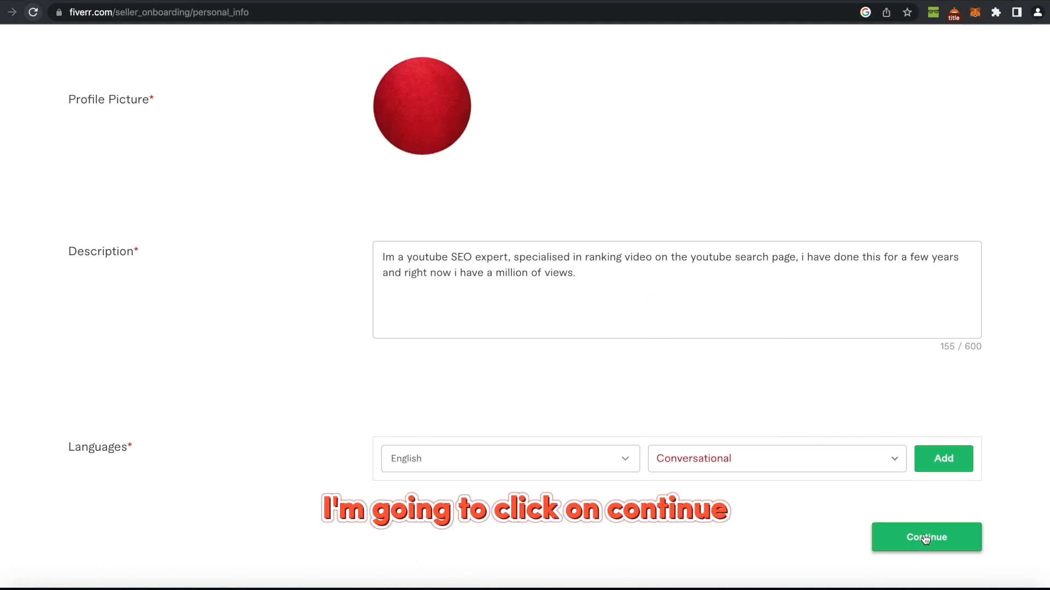
click(925, 539)
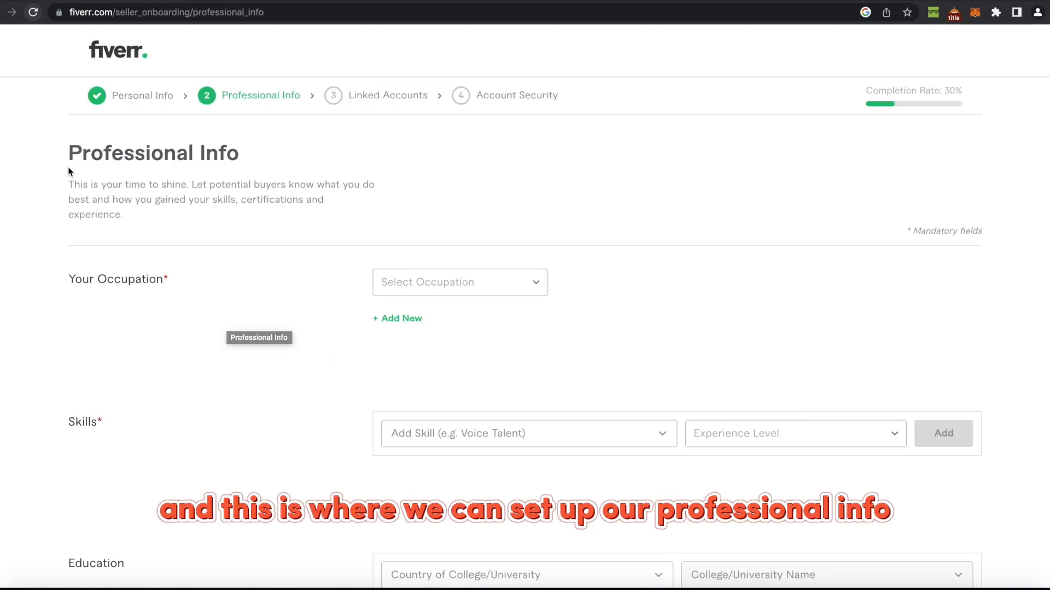
Choose Digital Marketing as the occupation.
drag(68, 156, 284, 157)
click(283, 157)
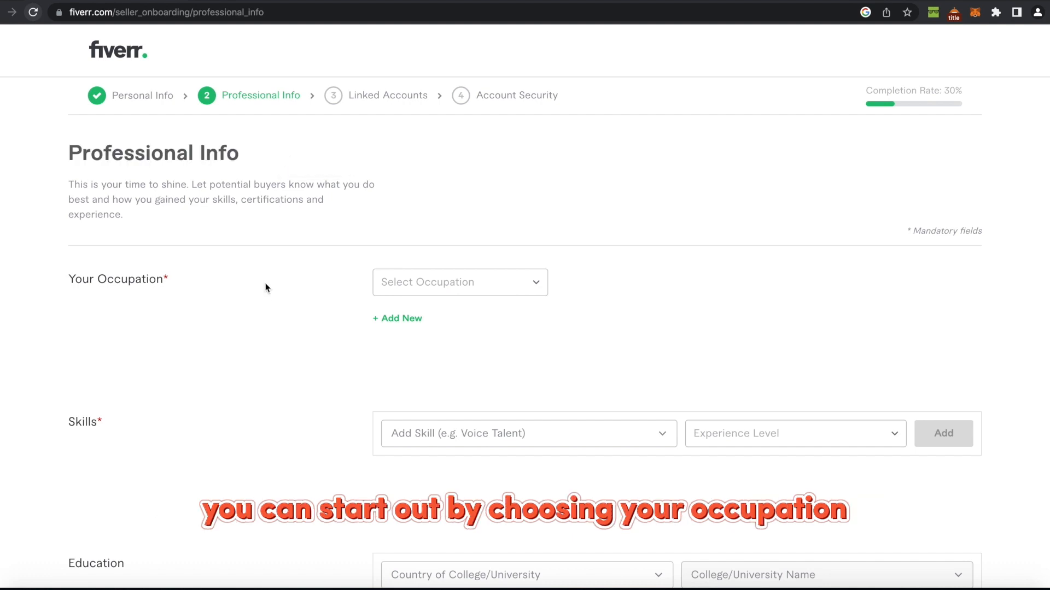
scroll(266, 294, down, 3)
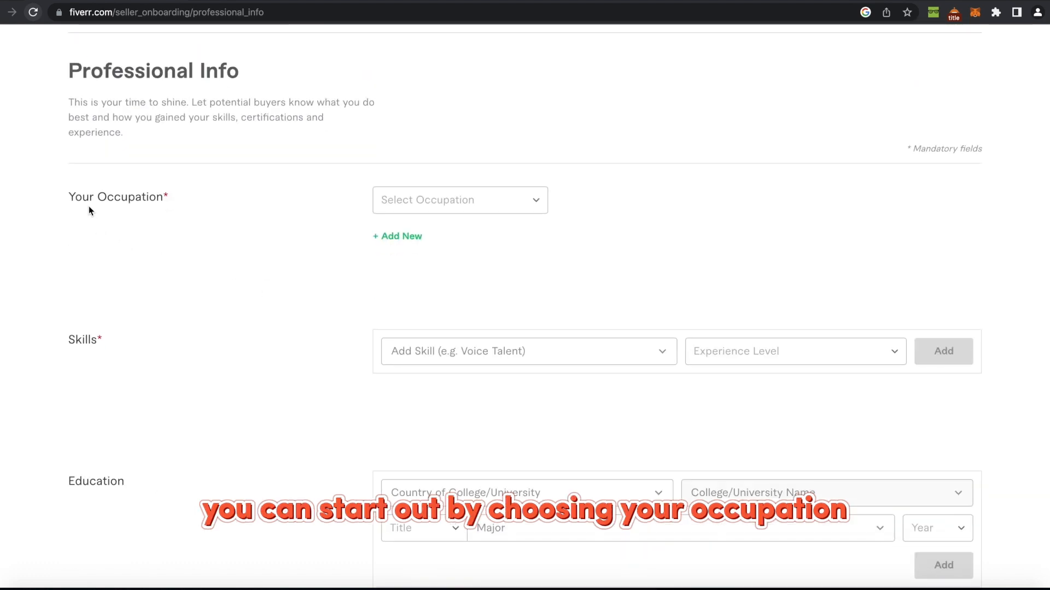
click(411, 207)
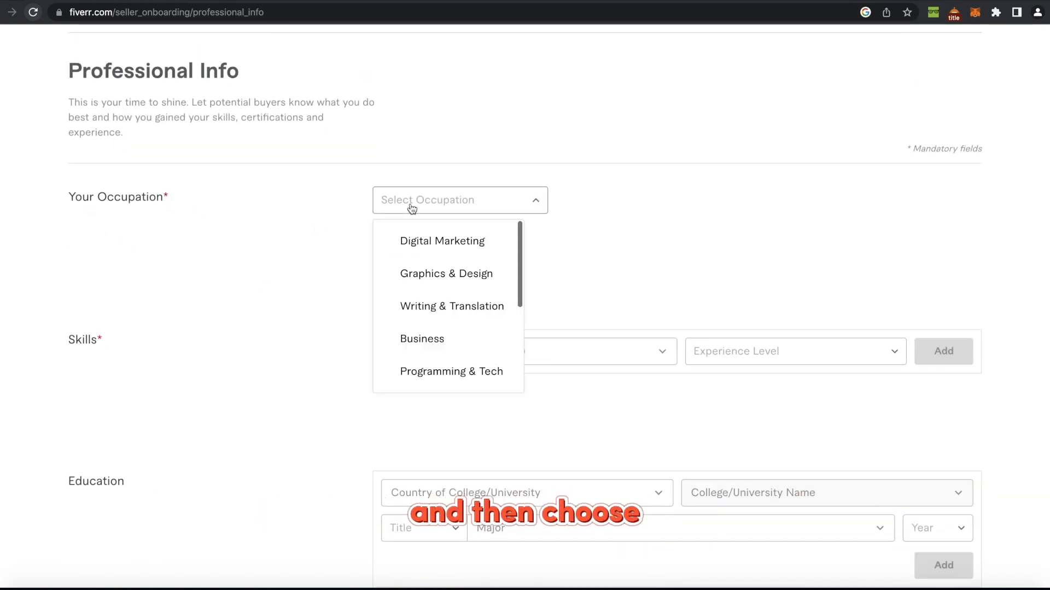
click(411, 207)
click(410, 207)
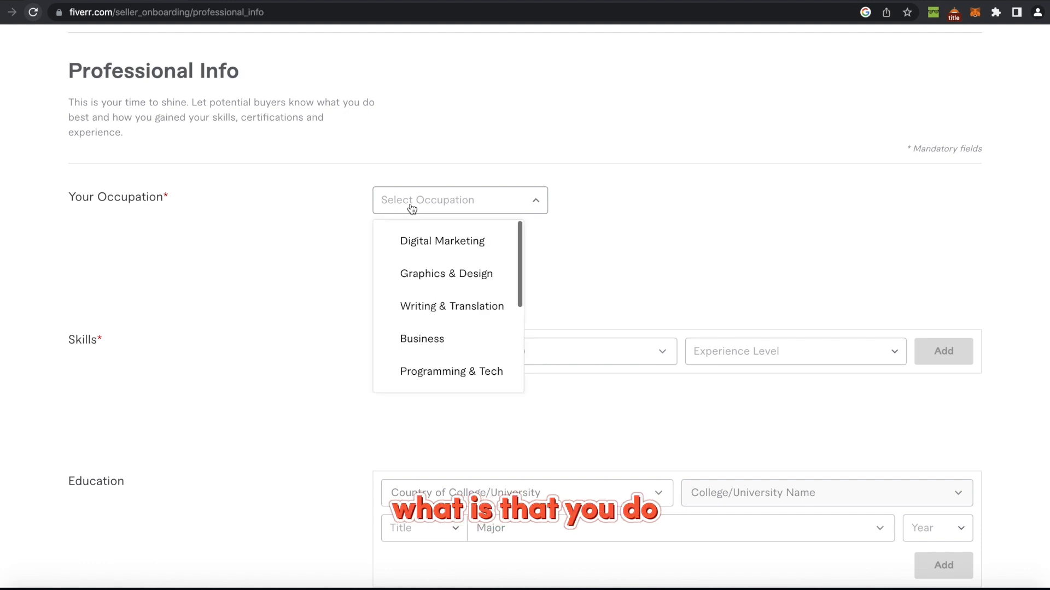
scroll(448, 300, down, 5)
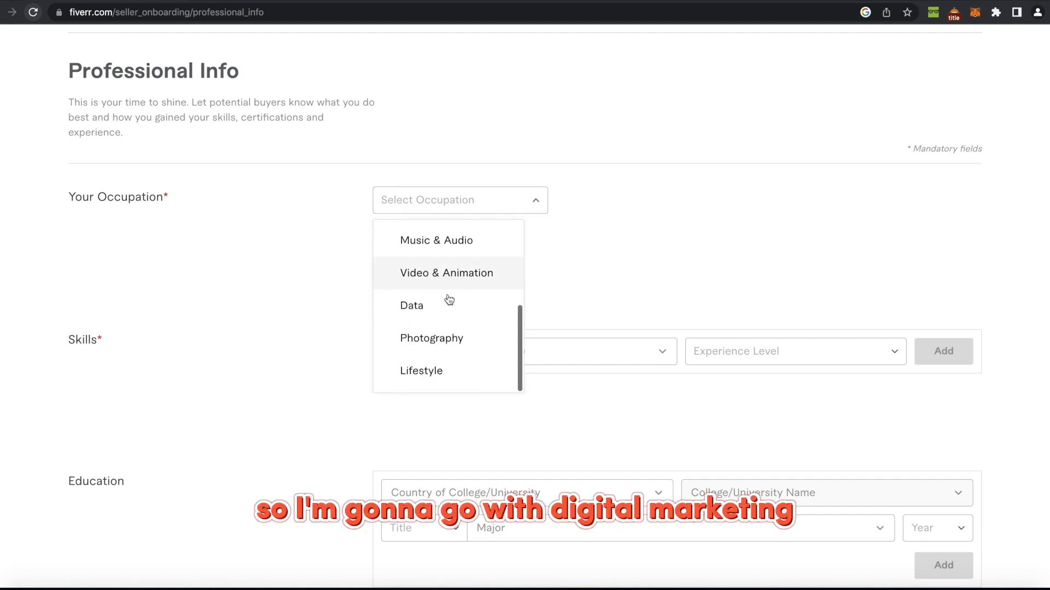
scroll(449, 299, up, 5)
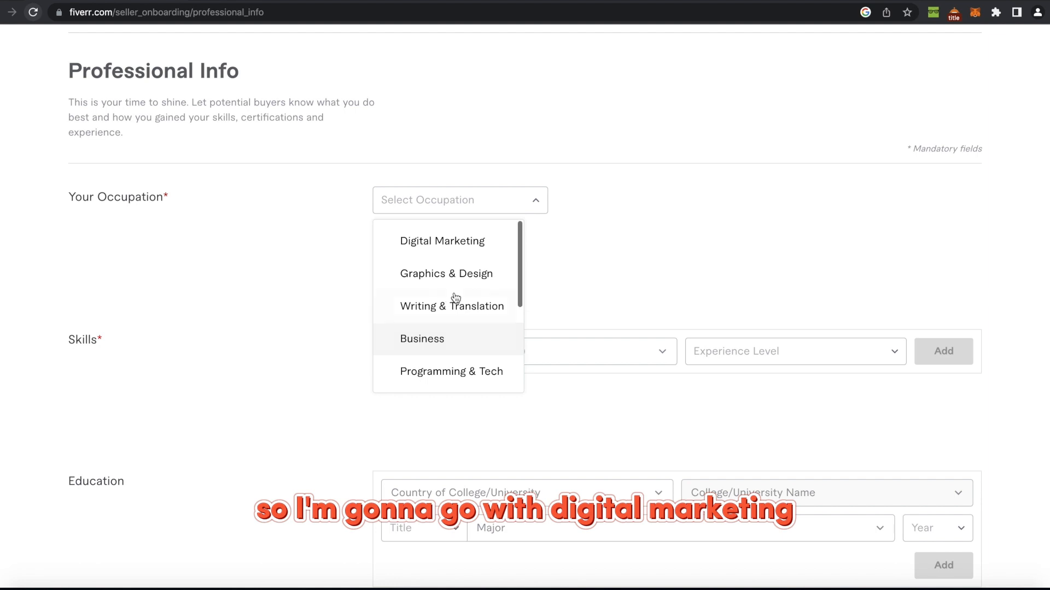
click(464, 242)
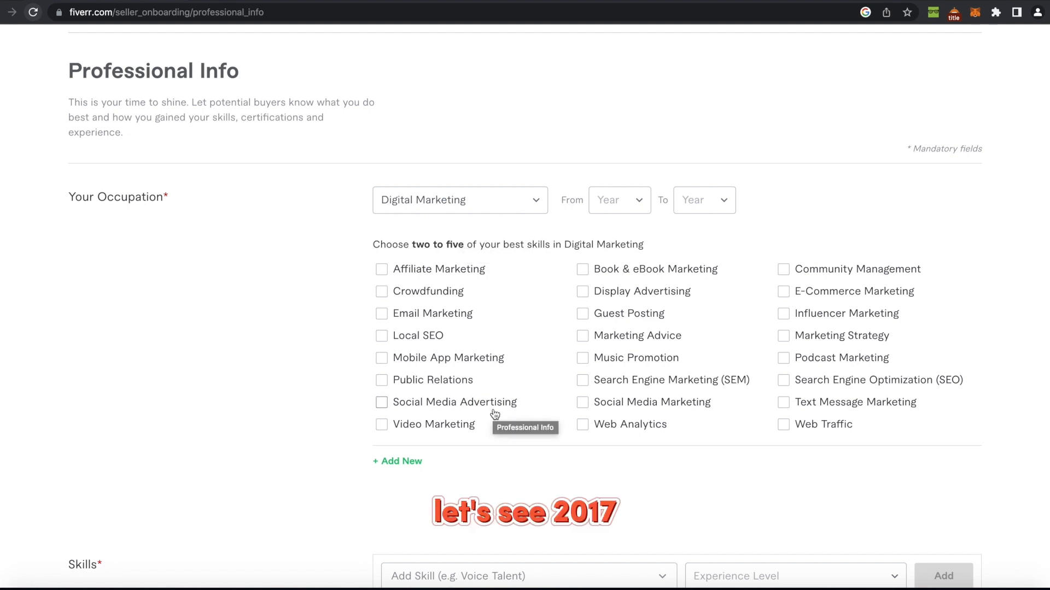
Set the occupation years from 2017 to 2023.
click(614, 199)
scroll(618, 288, down, 5)
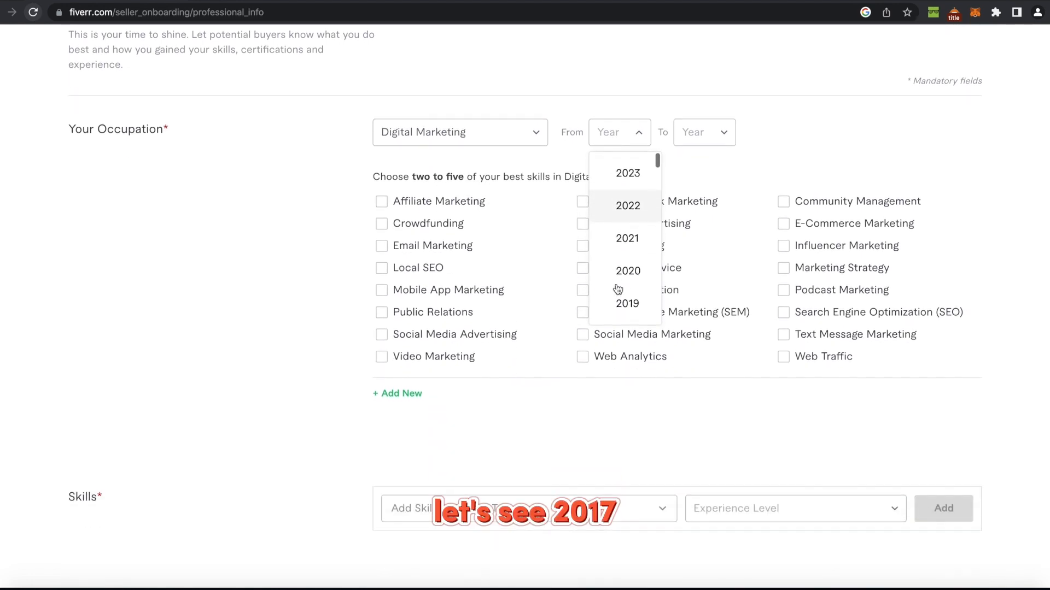
click(638, 224)
click(704, 117)
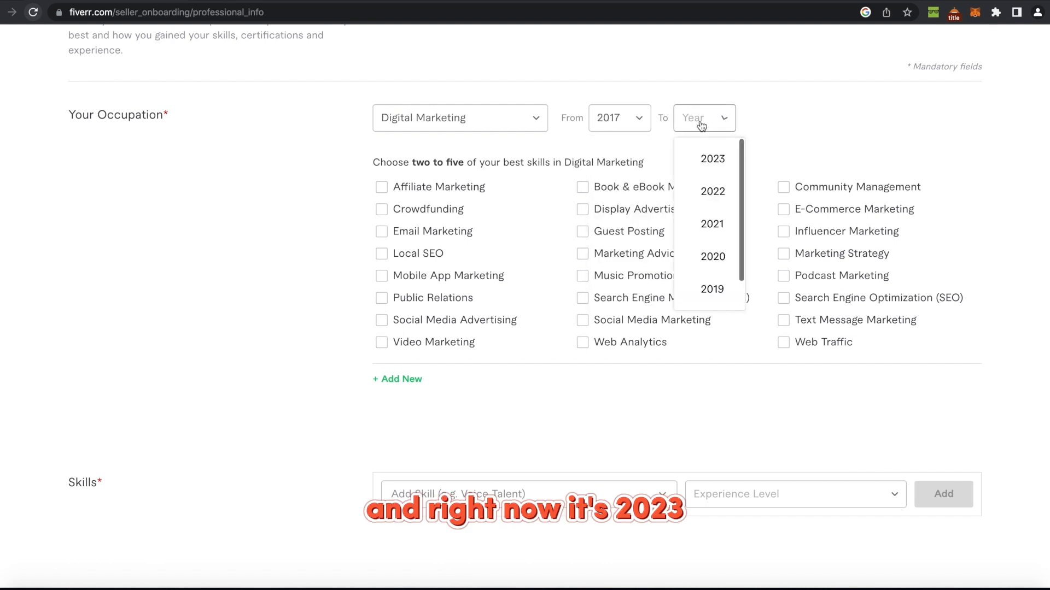
click(702, 155)
scroll(702, 150, up, 1)
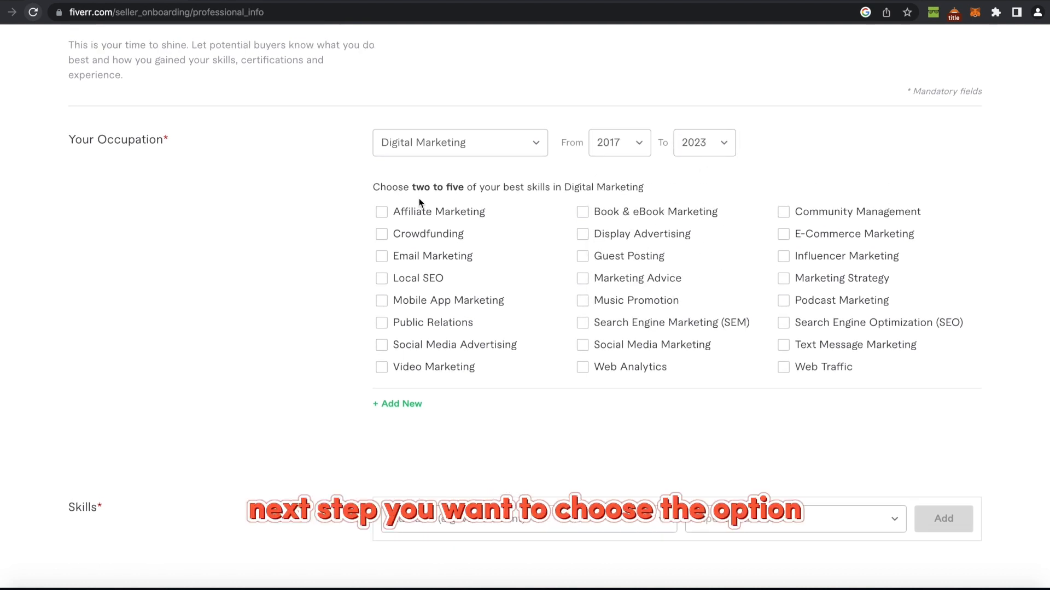
Tick Social Media Marketing, Search Engine Optimization (SEO) and Local SEO as skills.
drag(373, 187, 670, 194)
click(676, 191)
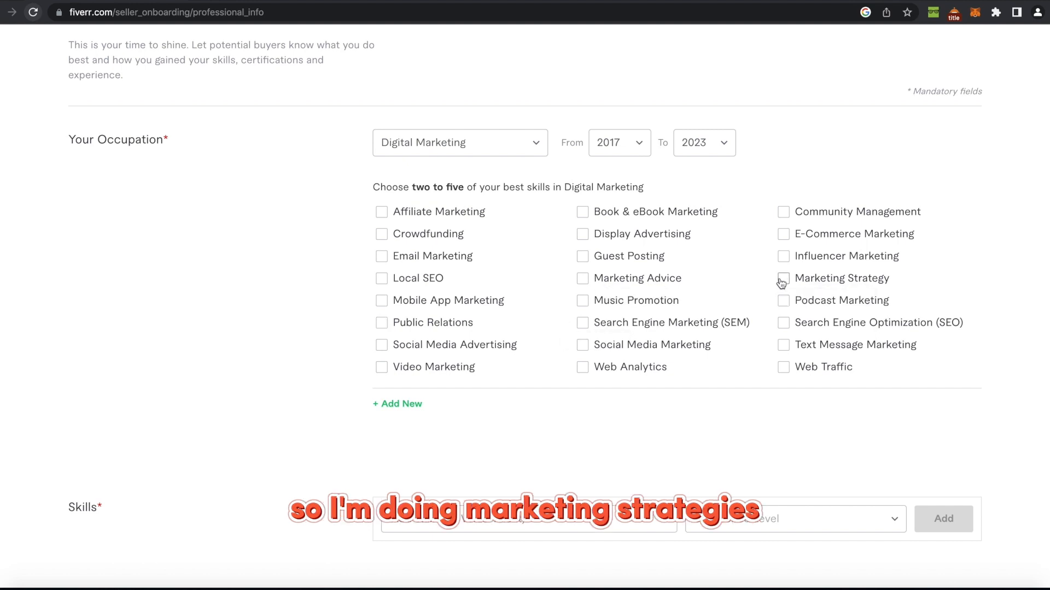
click(582, 347)
click(783, 324)
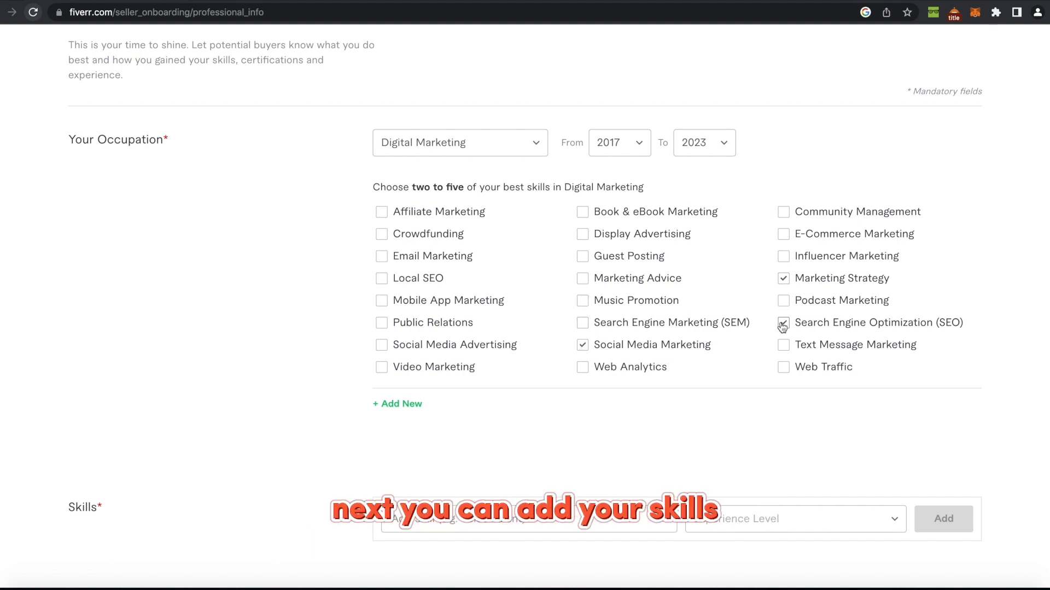
click(382, 279)
scroll(382, 278, down, 3)
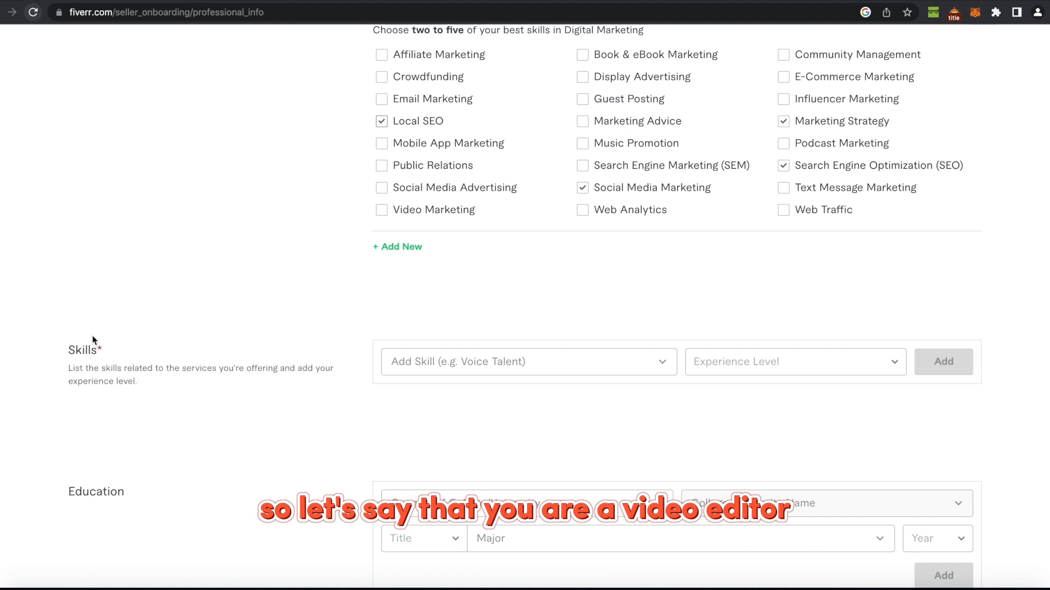
Add Video editing as a skill at Intermediate level.
scroll(465, 359, down, 1)
click(496, 362)
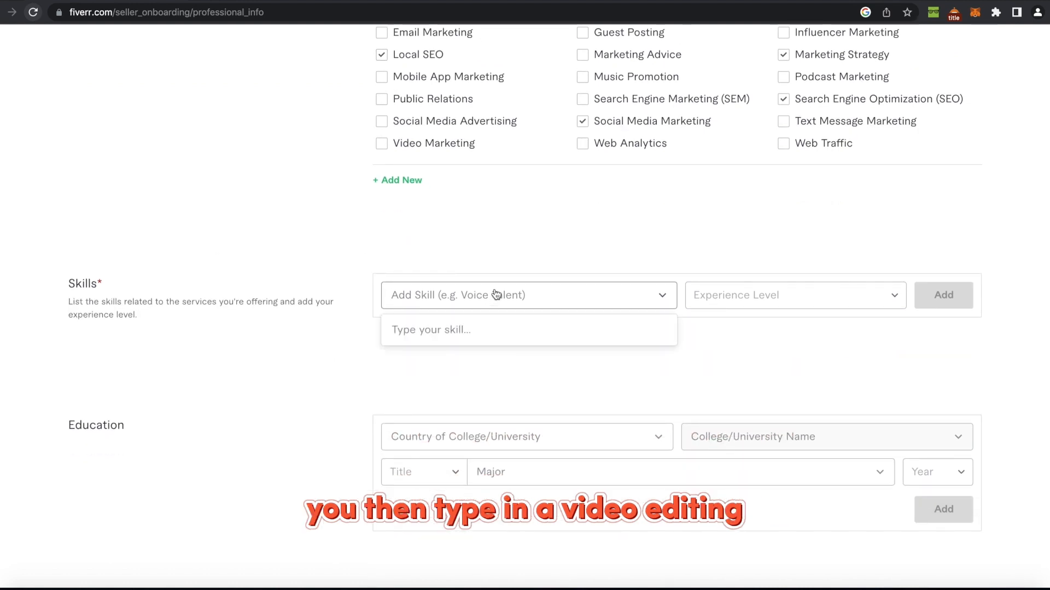
text(video editi)
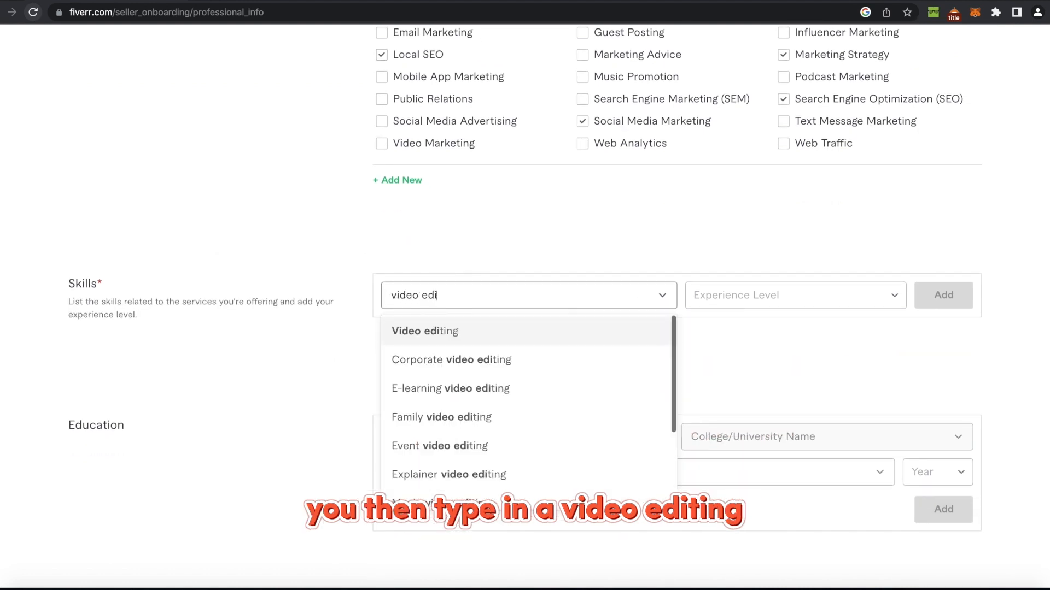
key(BackSpace)
key(BackSpace)
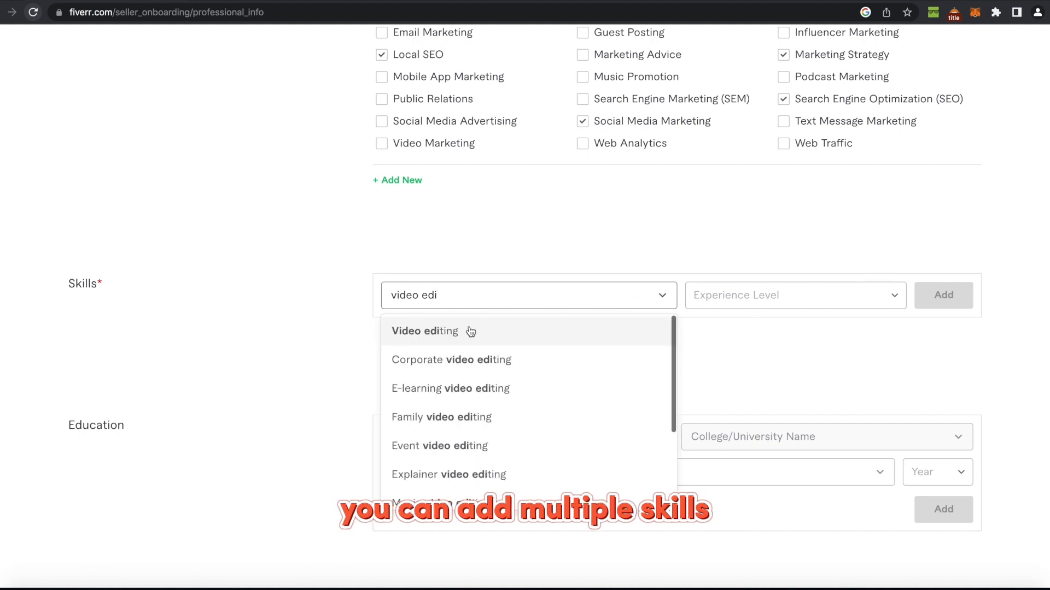
click(472, 329)
click(733, 297)
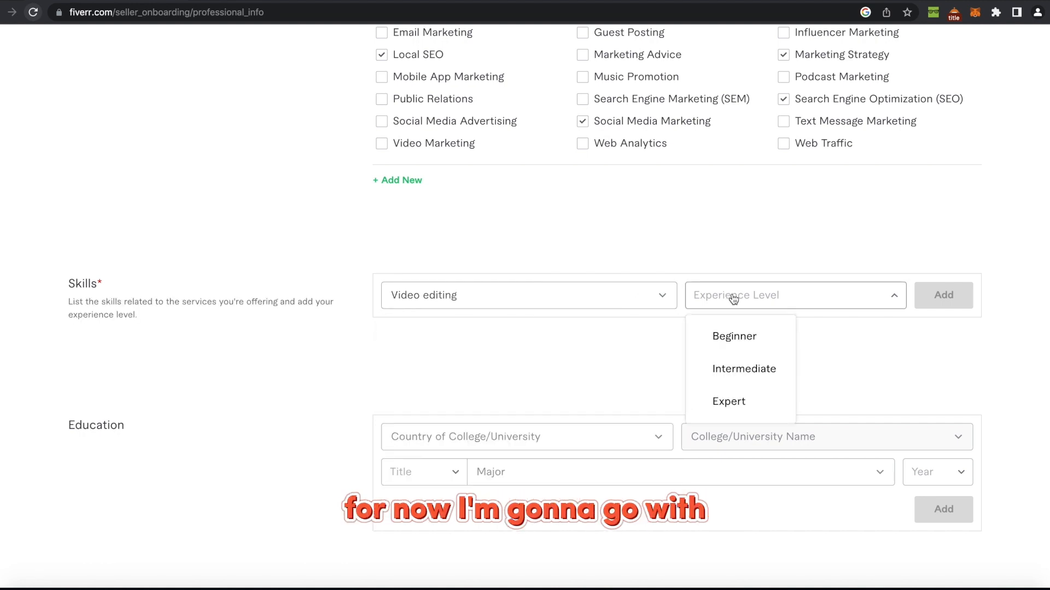
click(742, 369)
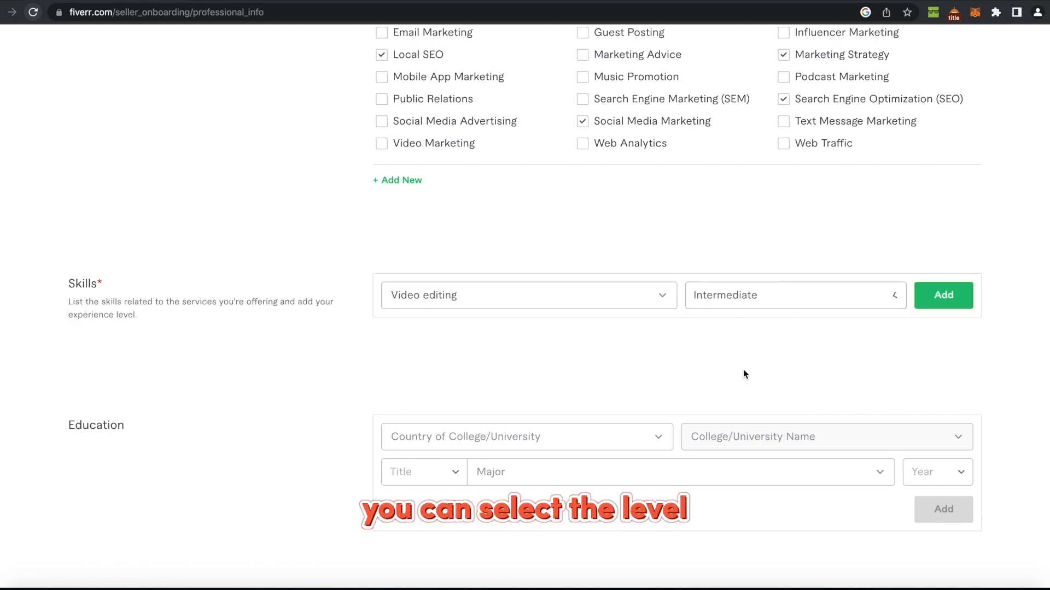
click(946, 296)
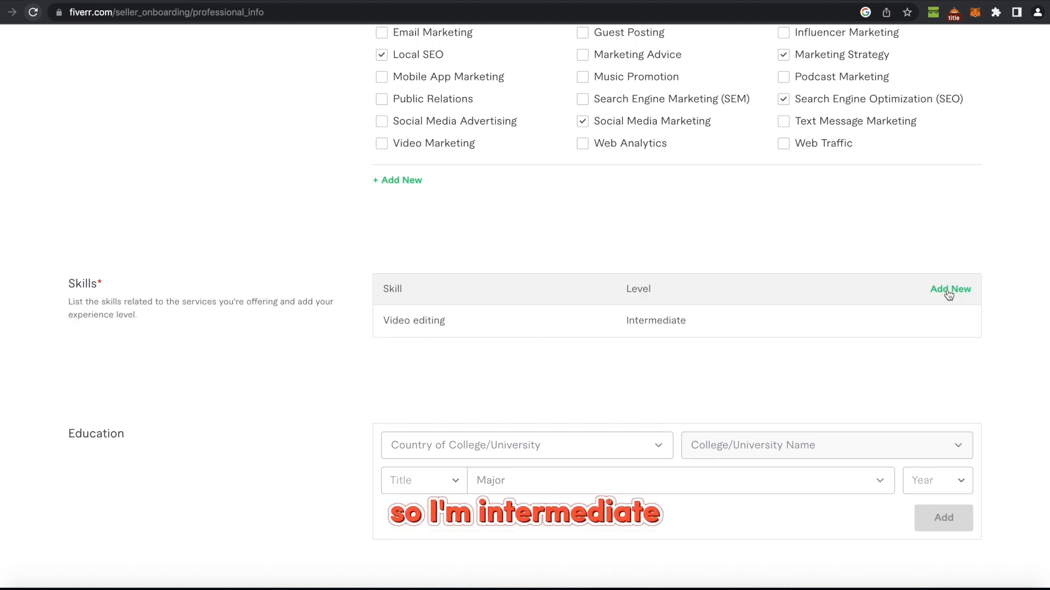
Add YouTube marketing as a second skill at Expert level.
scroll(709, 362, down, 1)
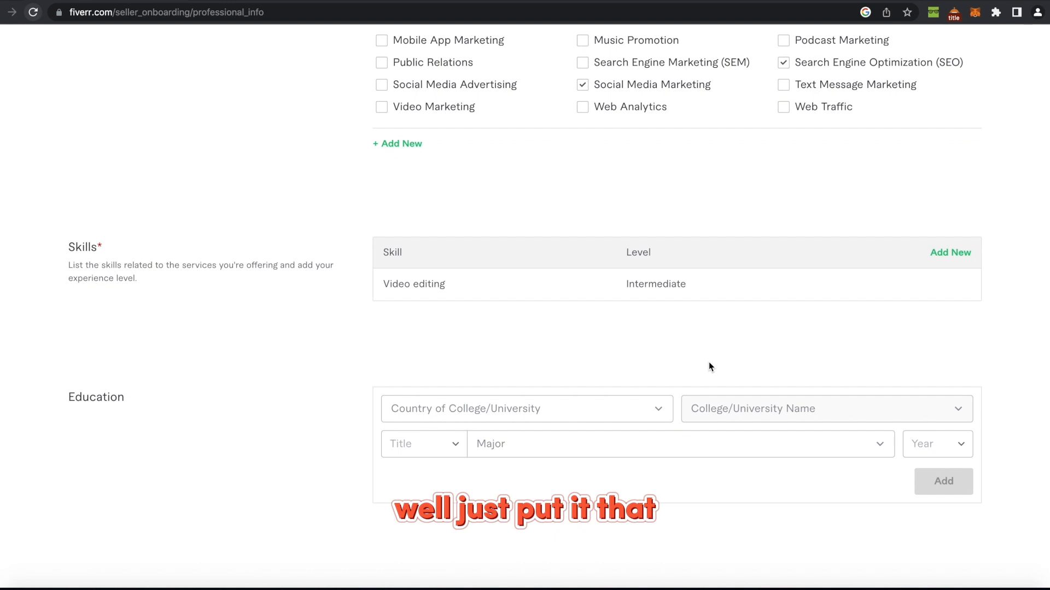
click(951, 252)
click(484, 265)
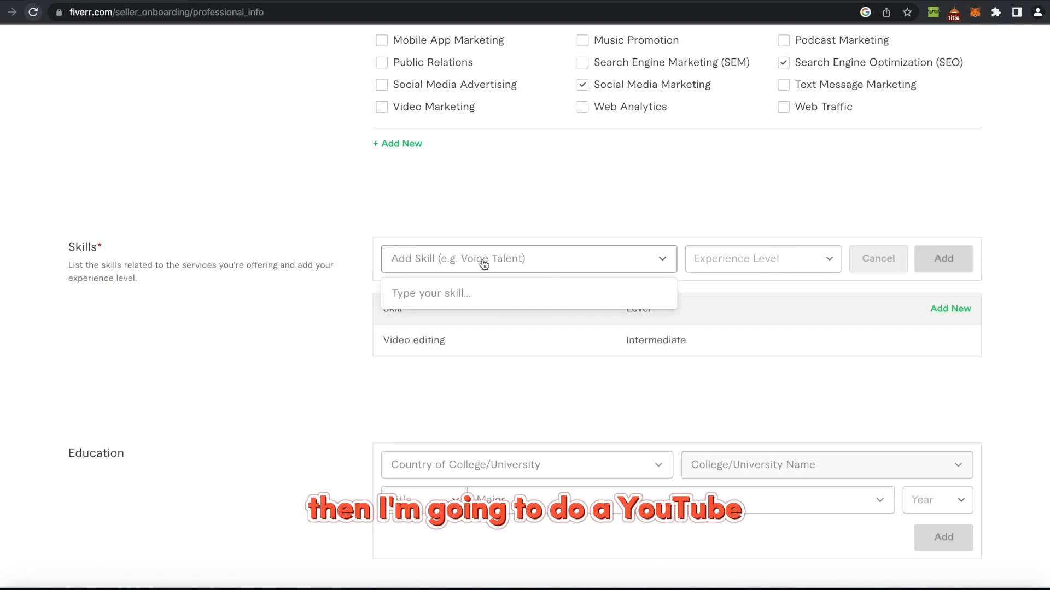
text(yo)
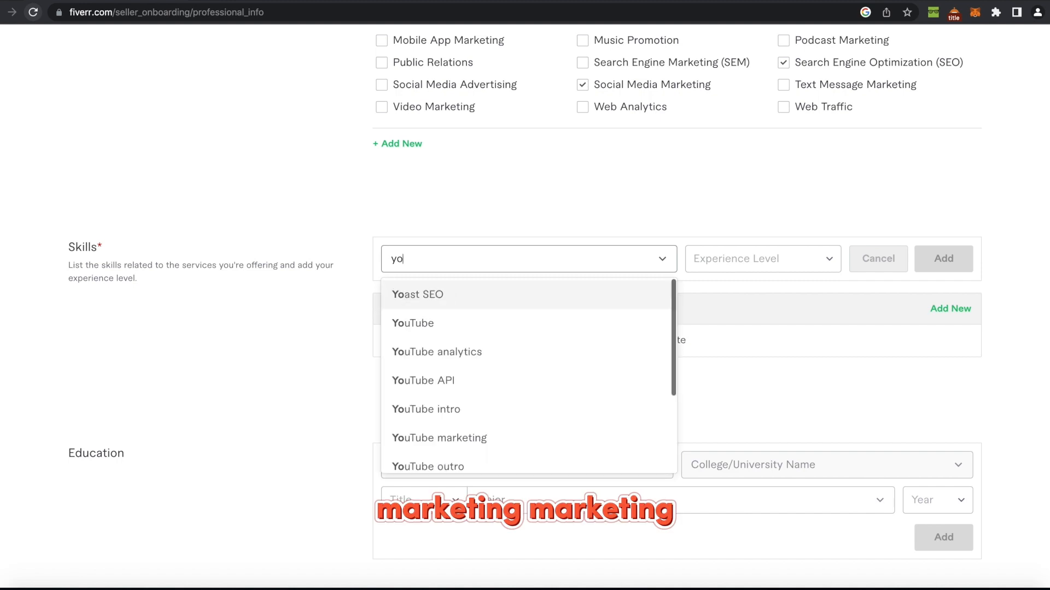
text(utube mar)
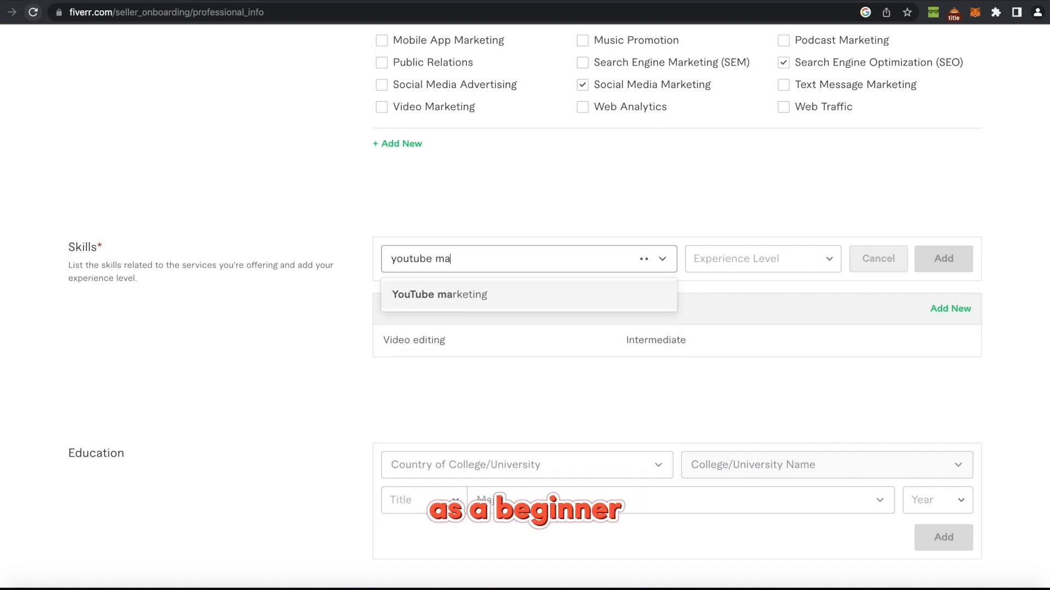
click(482, 296)
click(743, 257)
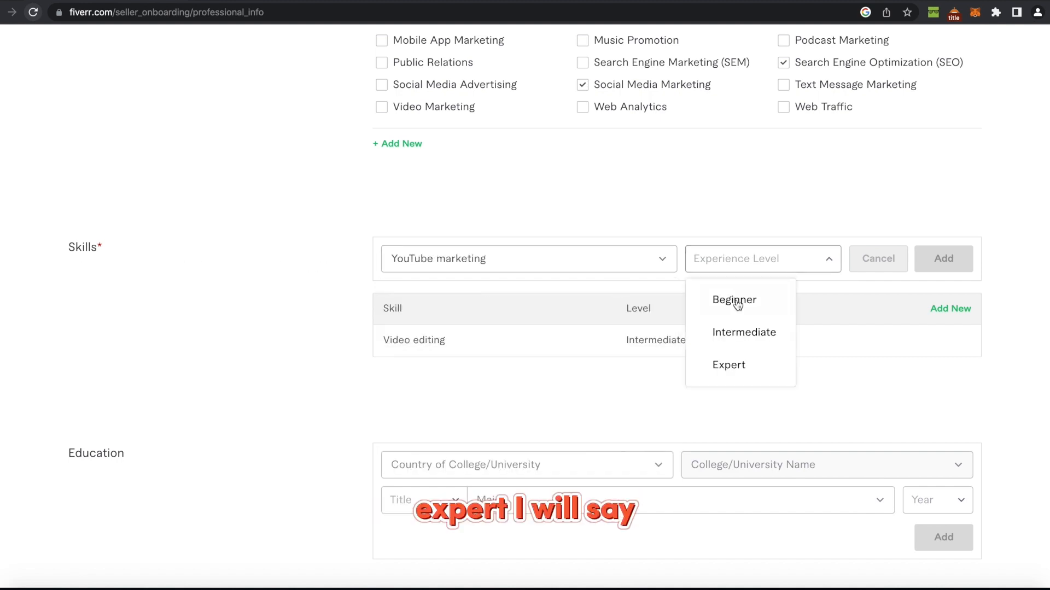
click(733, 367)
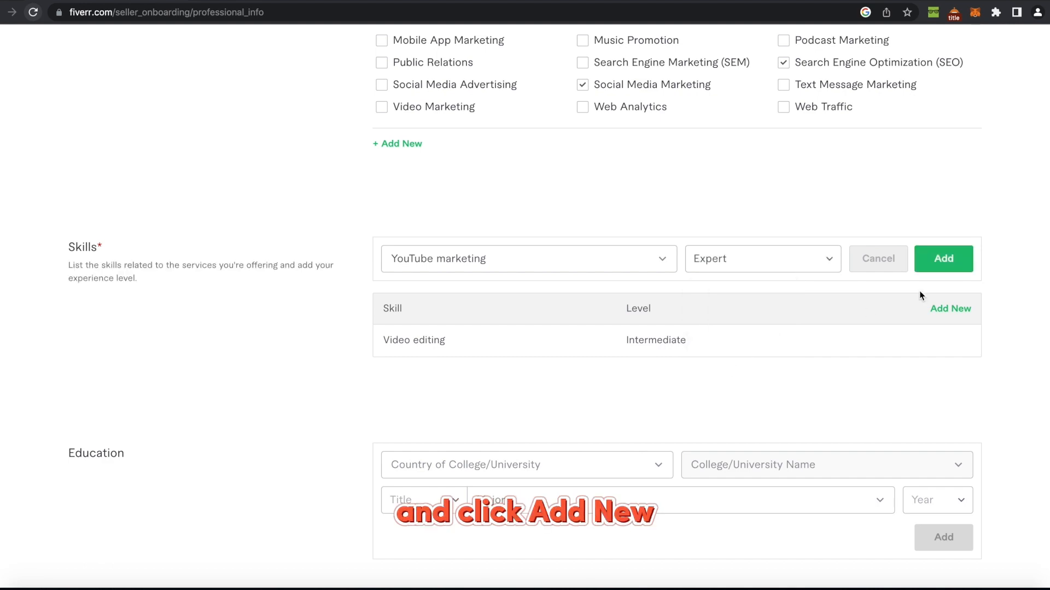
click(943, 259)
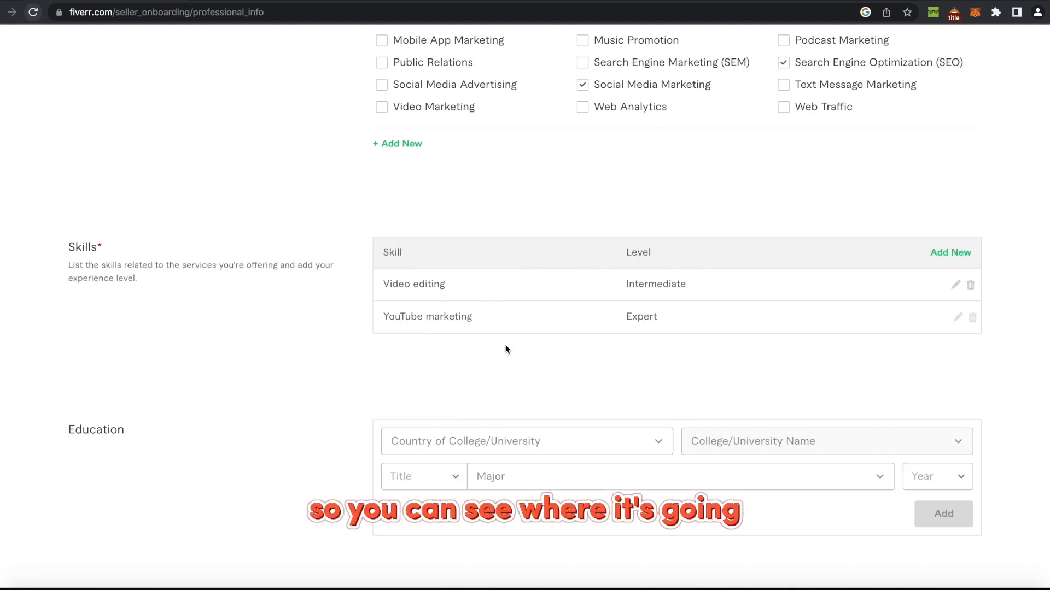
scroll(584, 375, down, 3)
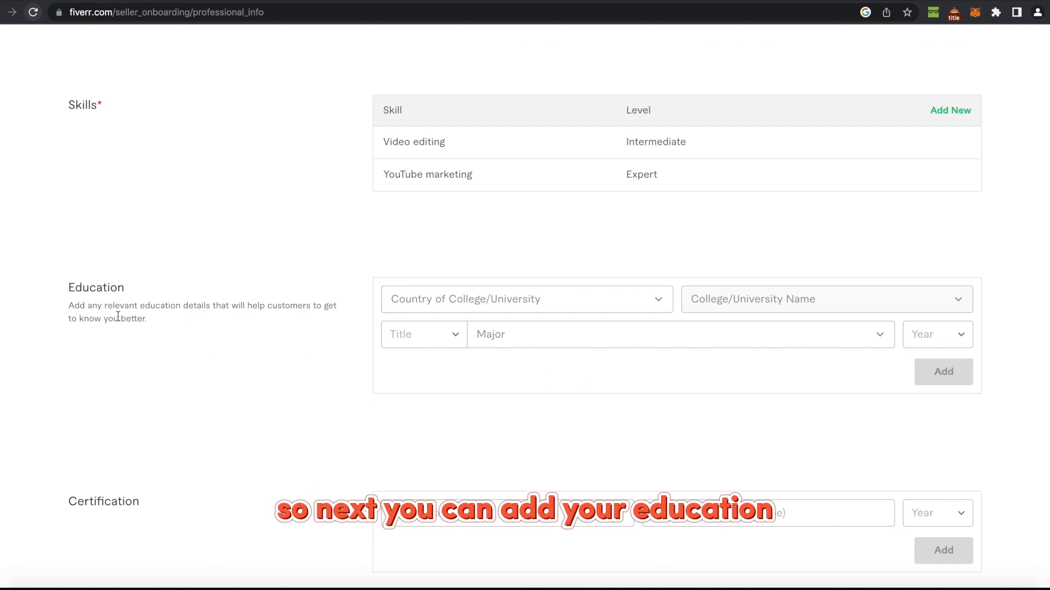
Leave Education, Certification and Personal Website blank and continue to Linked Accounts.
drag(66, 289, 132, 292)
scroll(132, 292, down, 2)
scroll(194, 302, down, 2)
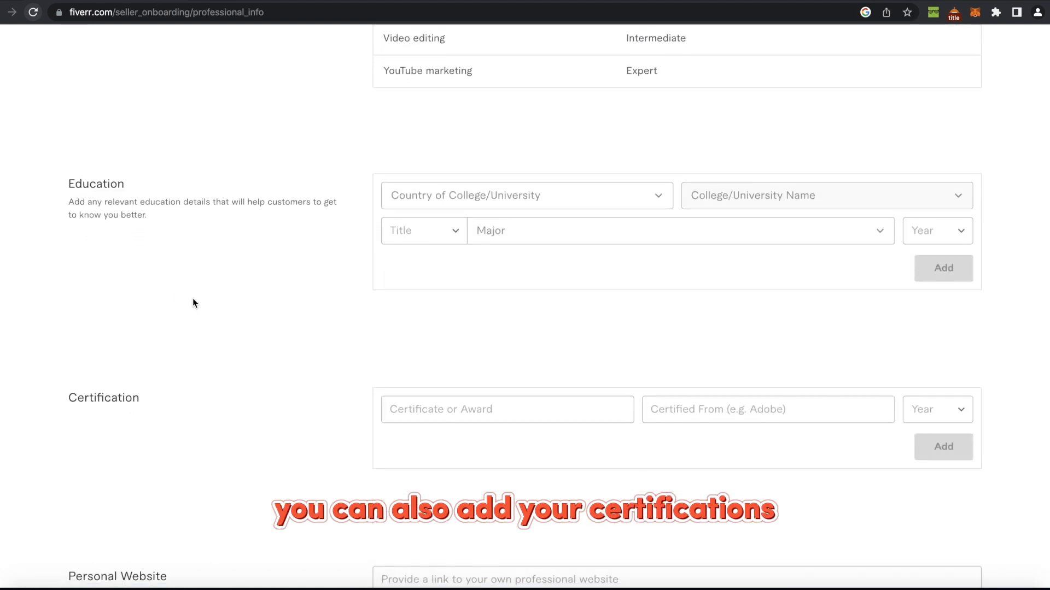
drag(70, 320, 190, 328)
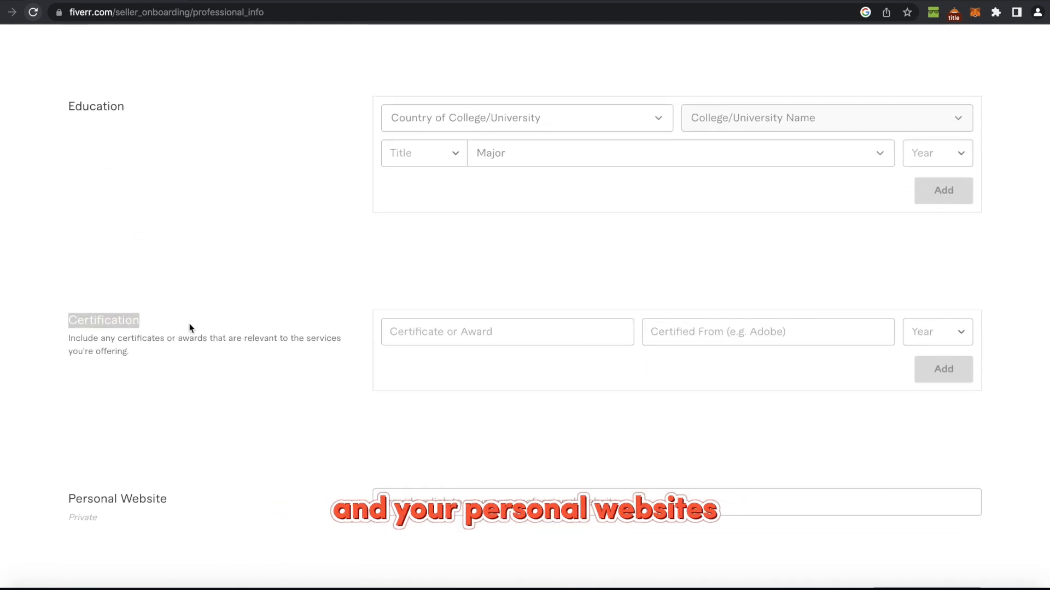
scroll(164, 368, down, 1)
drag(67, 434, 187, 435)
click(216, 419)
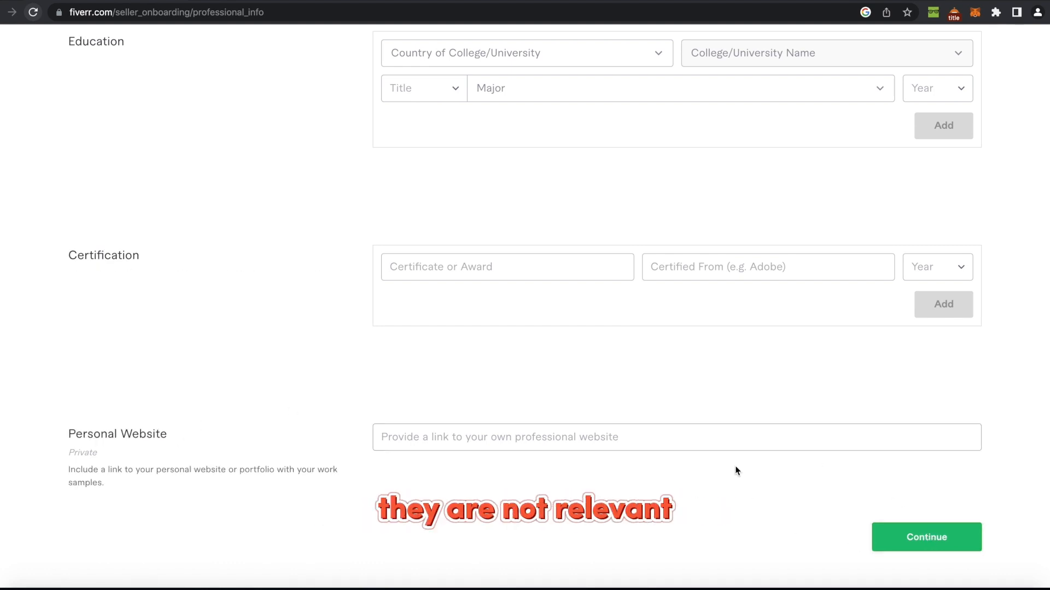
click(914, 544)
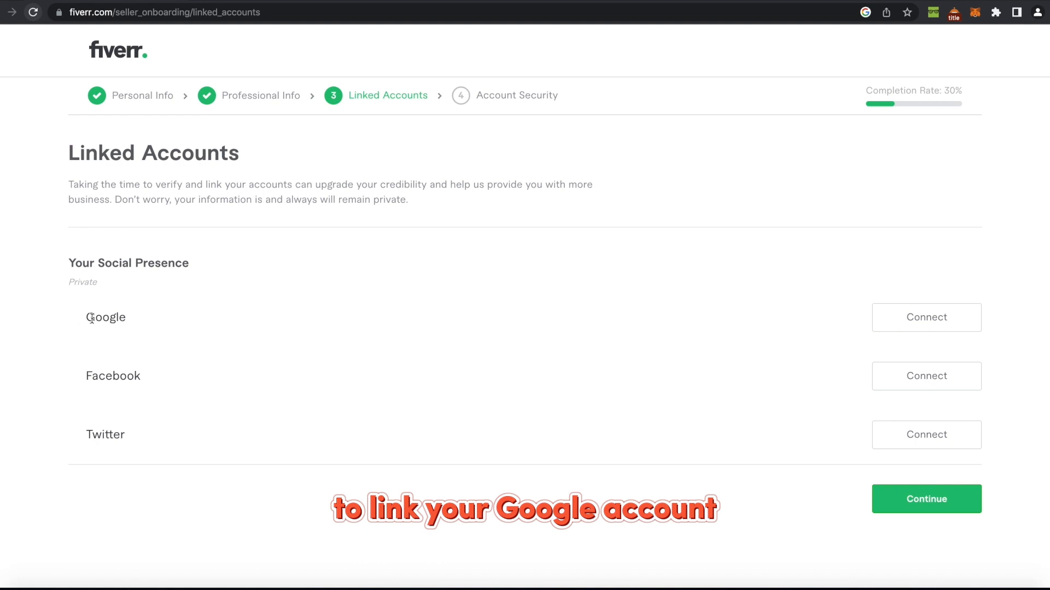
Skip the Google, Facebook and Twitter connections and continue to Account Security without a phone number.
drag(86, 318, 163, 318)
drag(86, 375, 158, 382)
drag(87, 432, 157, 431)
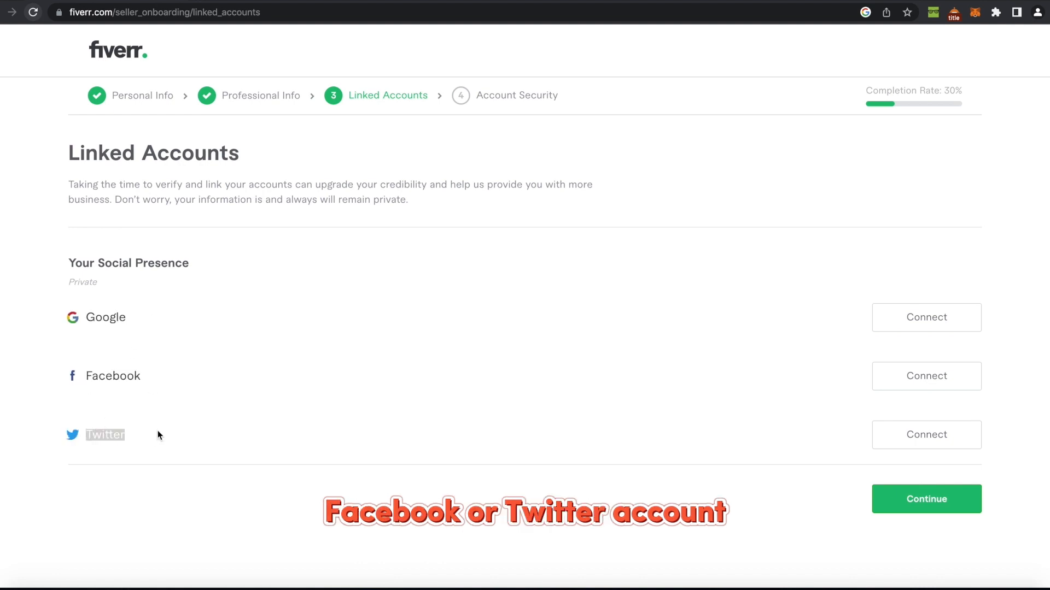
click(309, 407)
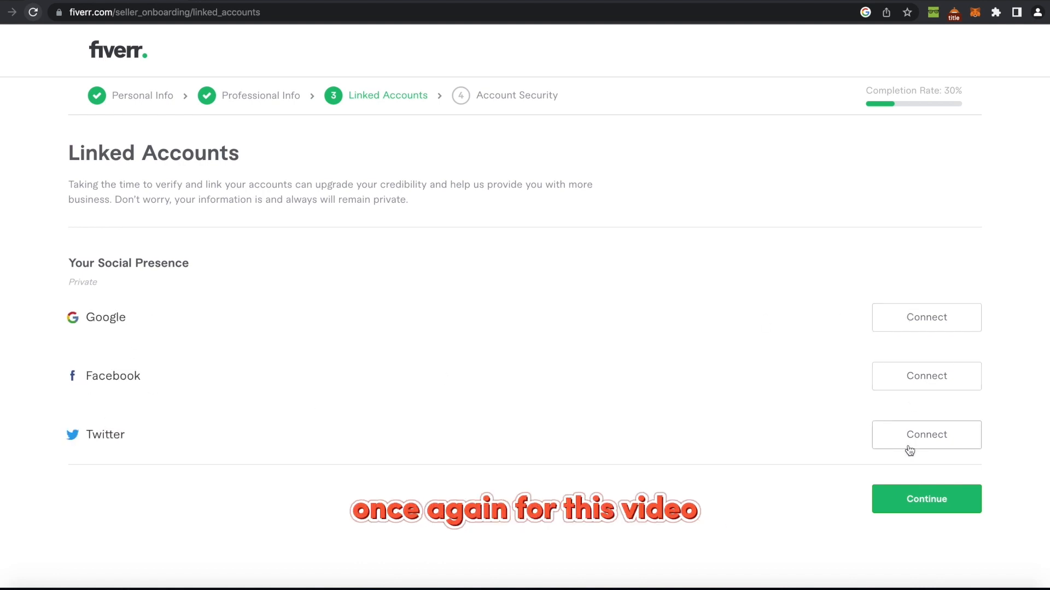
click(900, 502)
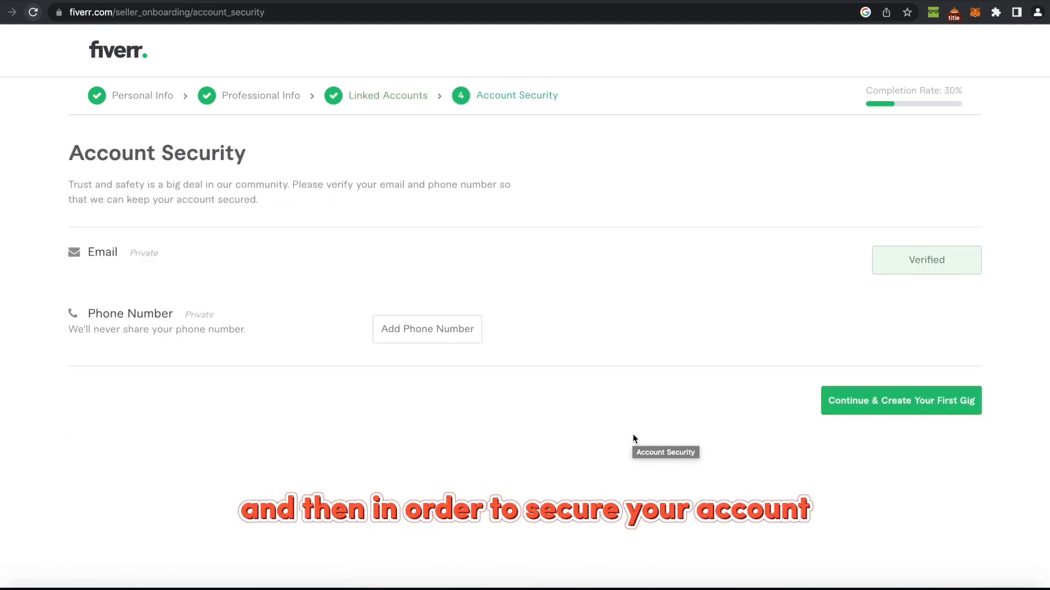
drag(89, 314, 178, 321)
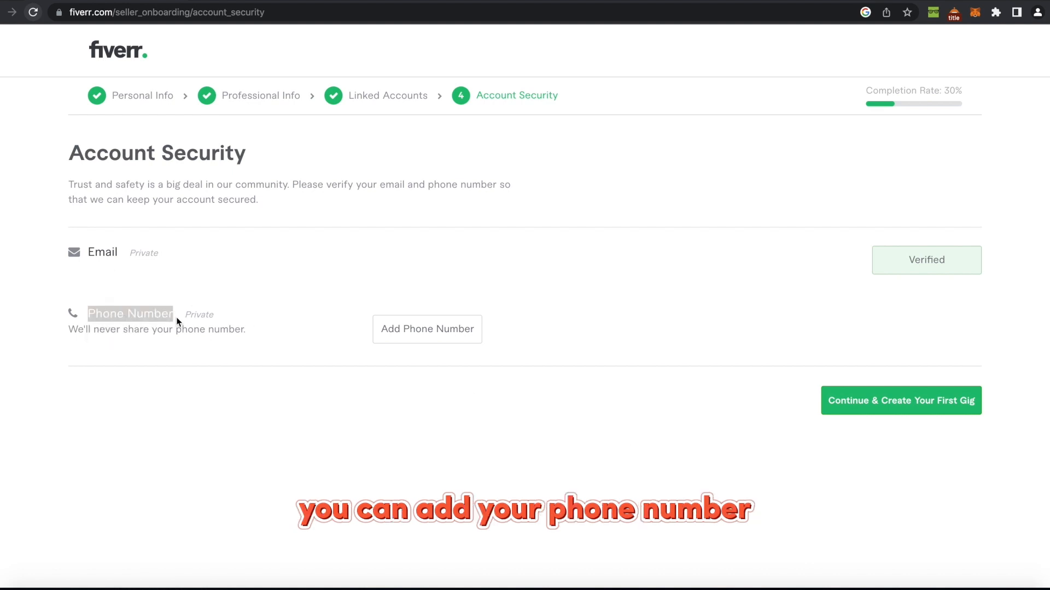
click(239, 272)
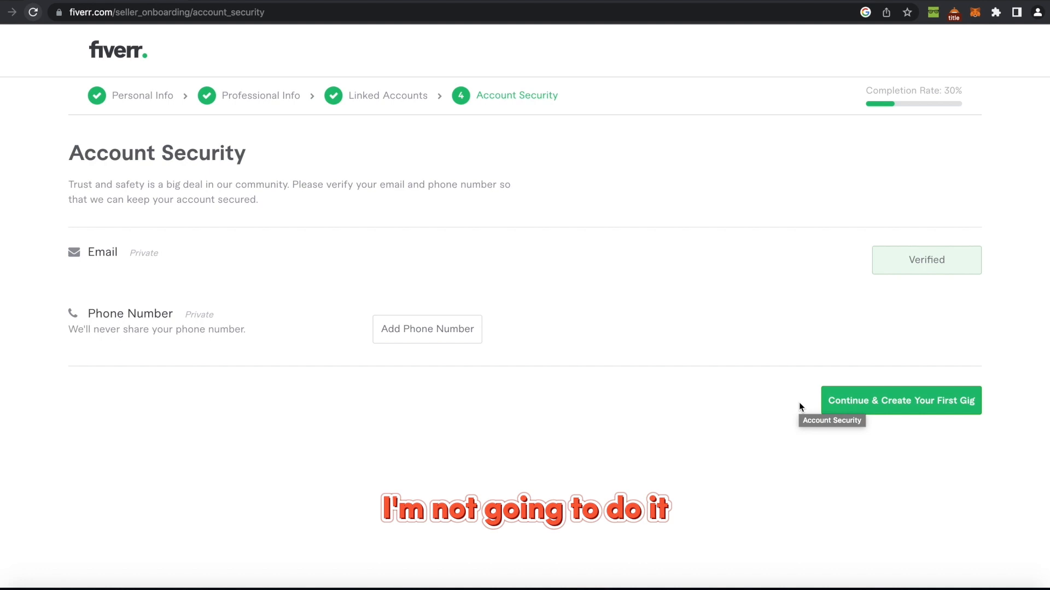
Choose Continue & Create Your First Gig, dismiss the profile-complete popup, and select the Gig title box.
click(938, 400)
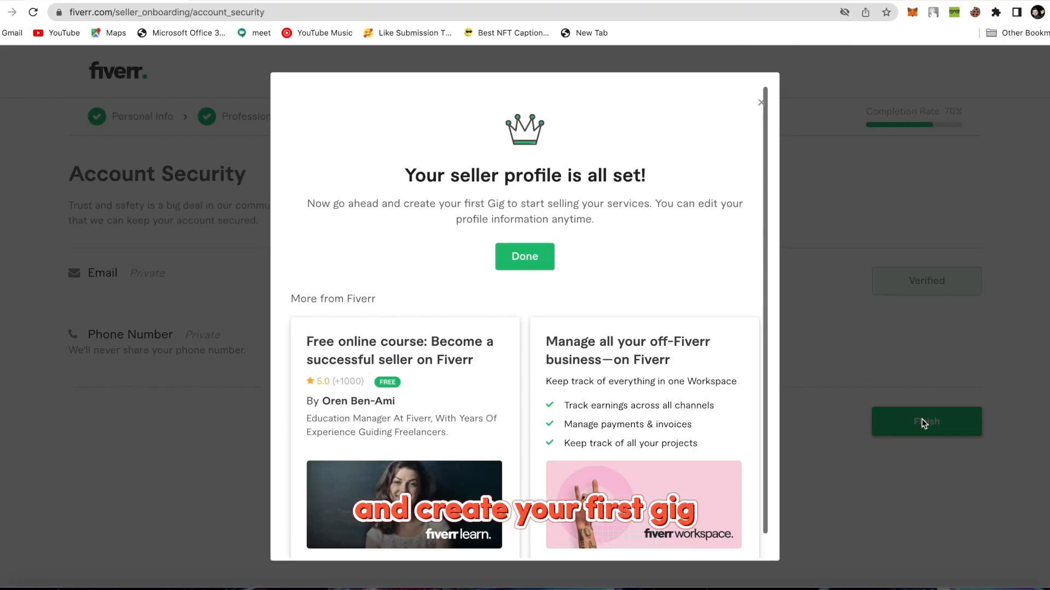
click(530, 251)
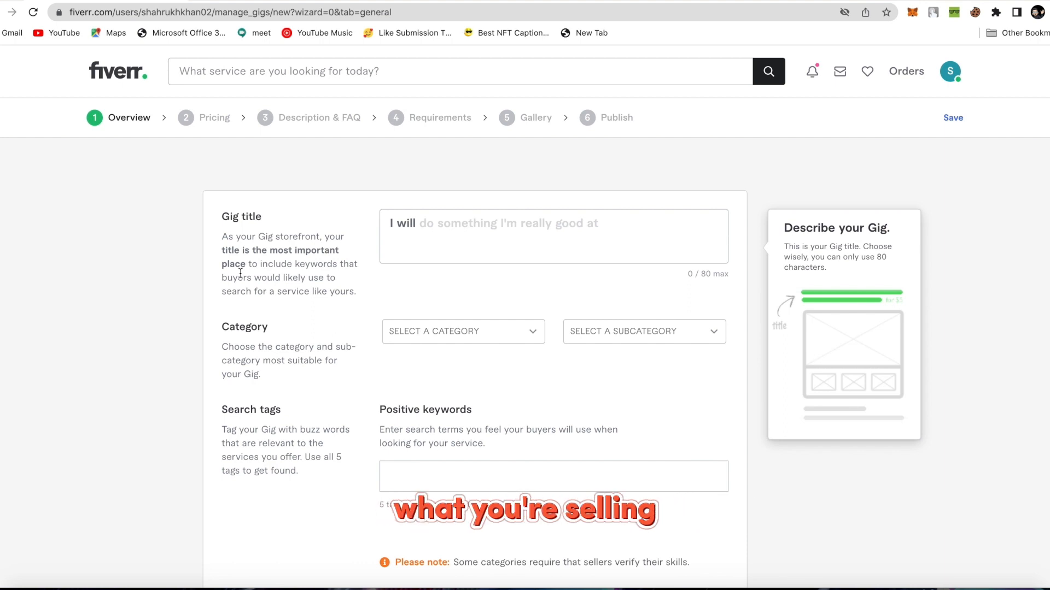
click(427, 219)
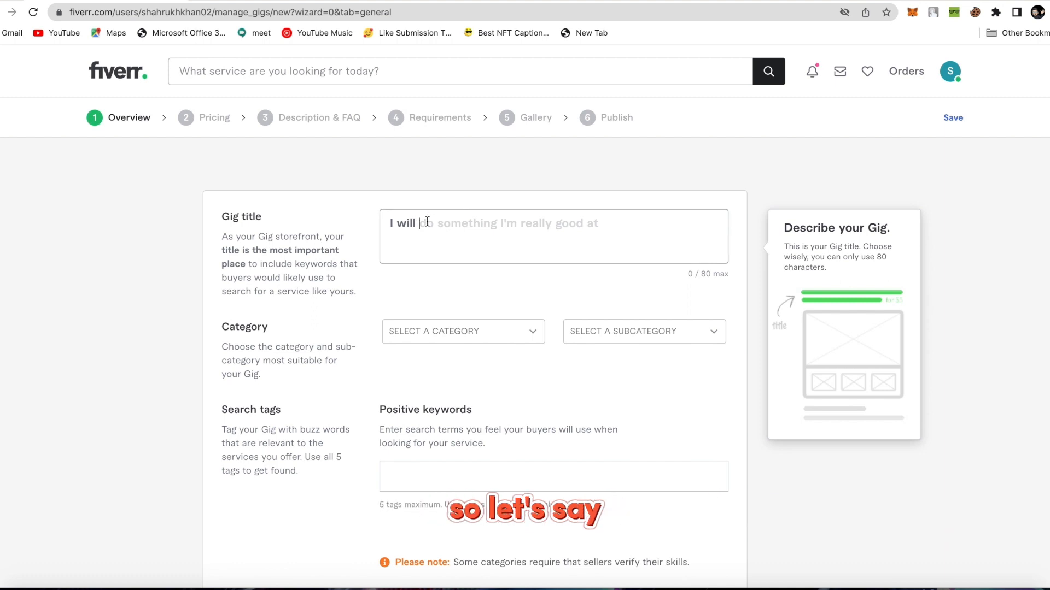
Enter the gig title 'I will SEO blogs for your busines'.
text(se)
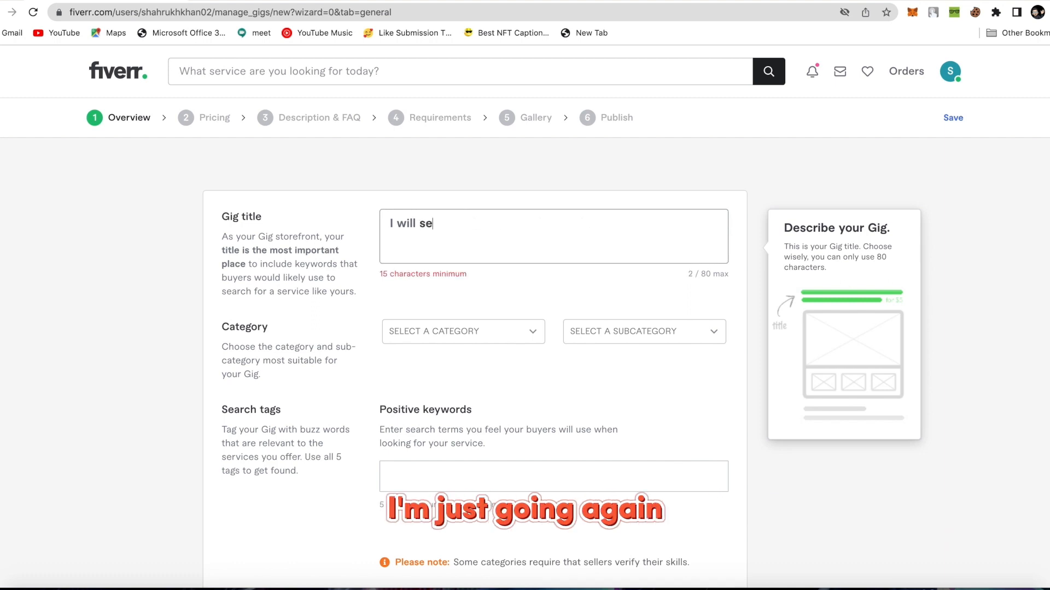
text(a)
key(BackSpace)
text(SE)
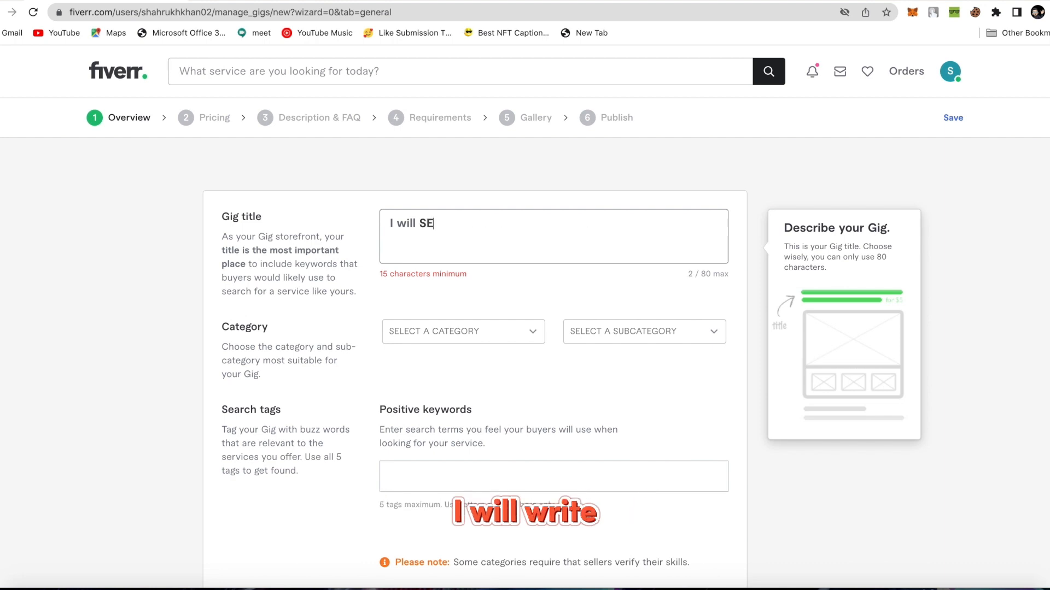
text(O blogs f)
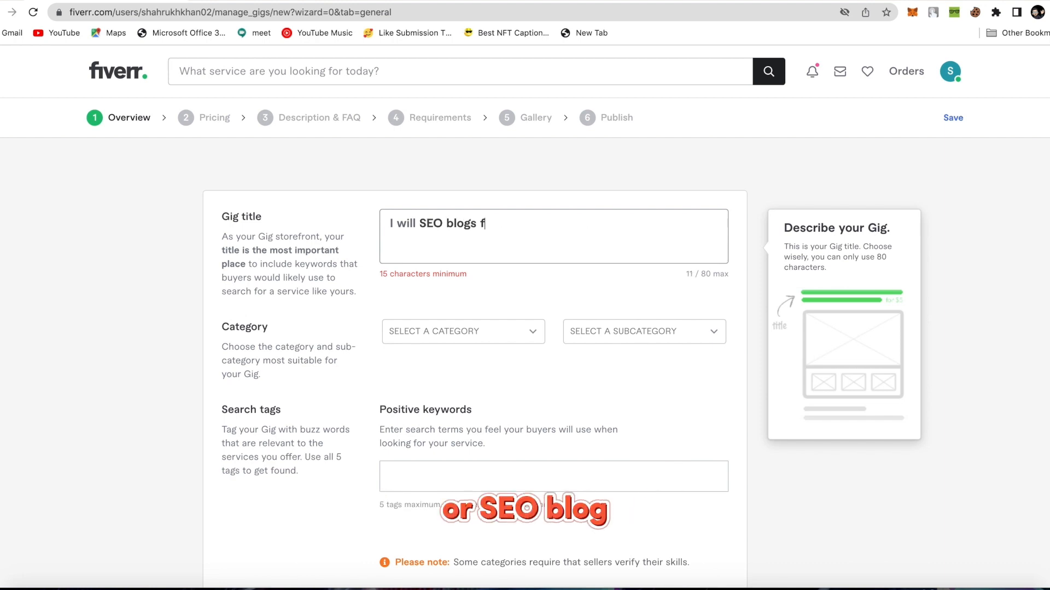
text(or your busines)
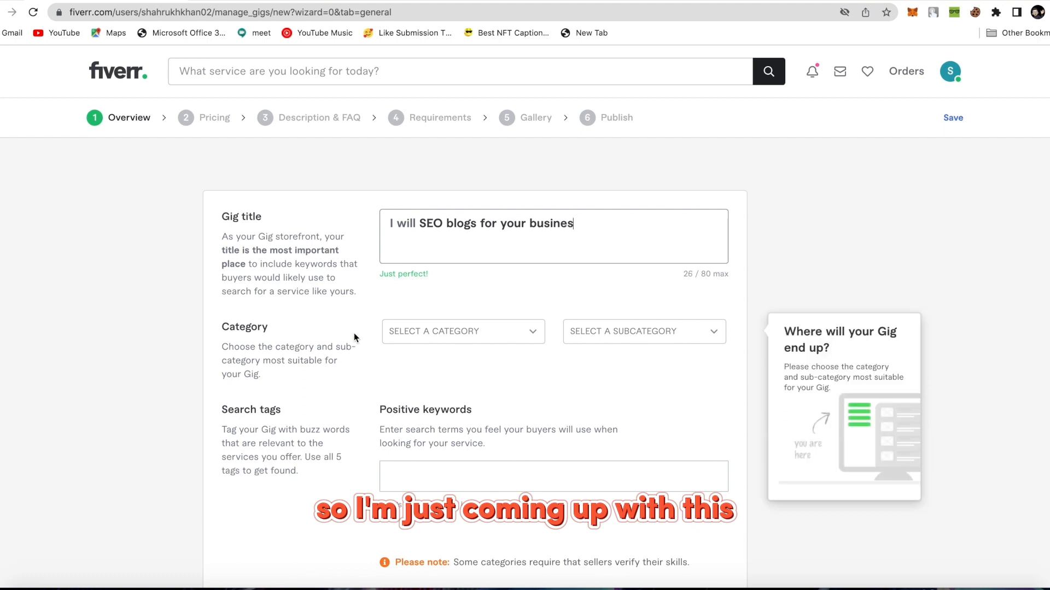
File the gig under Writing & Translation, subcategory Articles & Blog Posts.
scroll(607, 363, down, 2)
scroll(607, 363, down, 1)
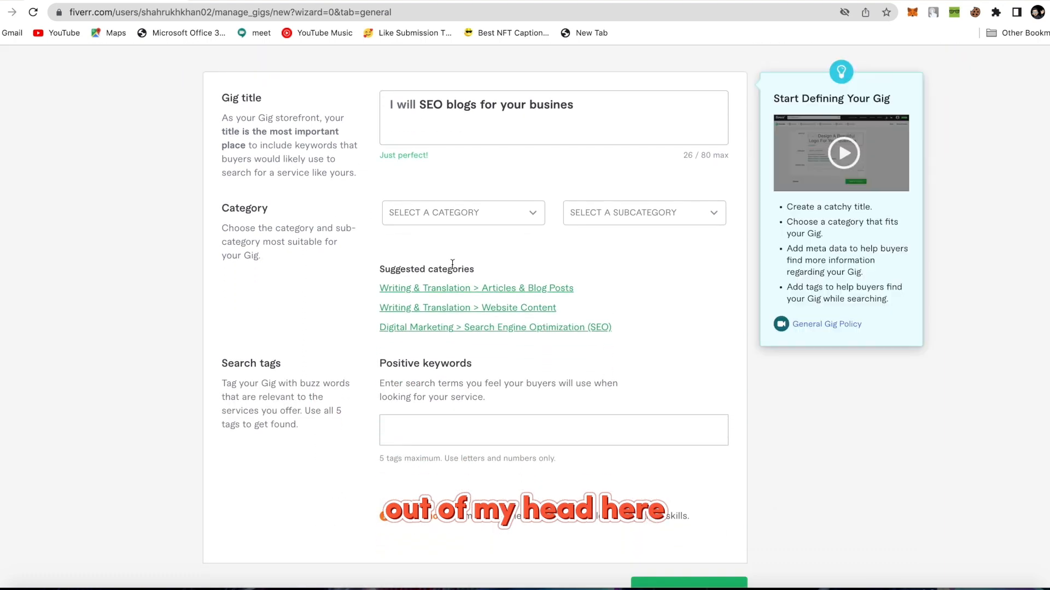
click(498, 220)
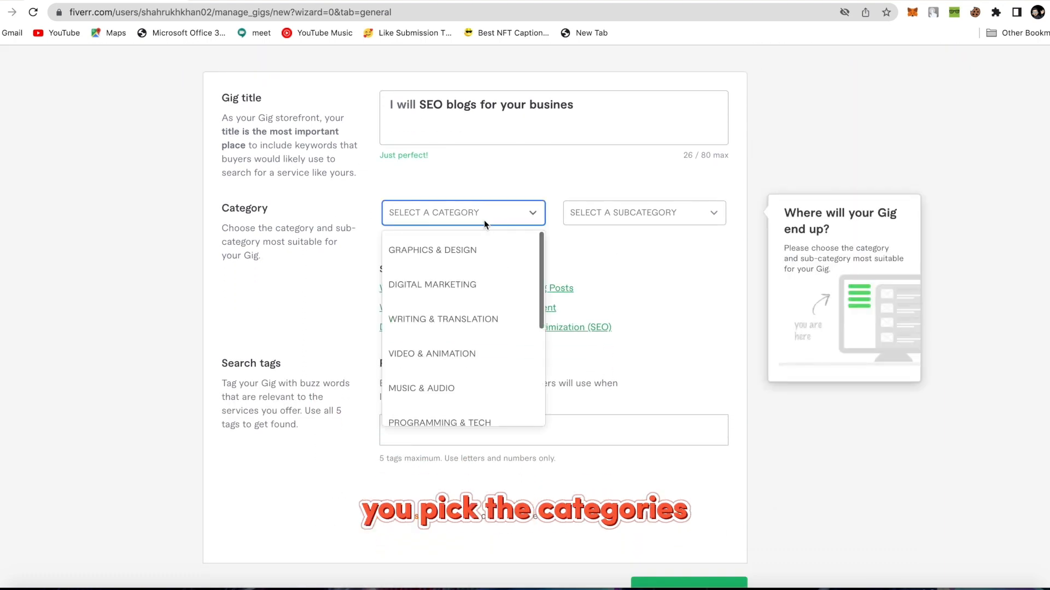
click(443, 319)
click(624, 216)
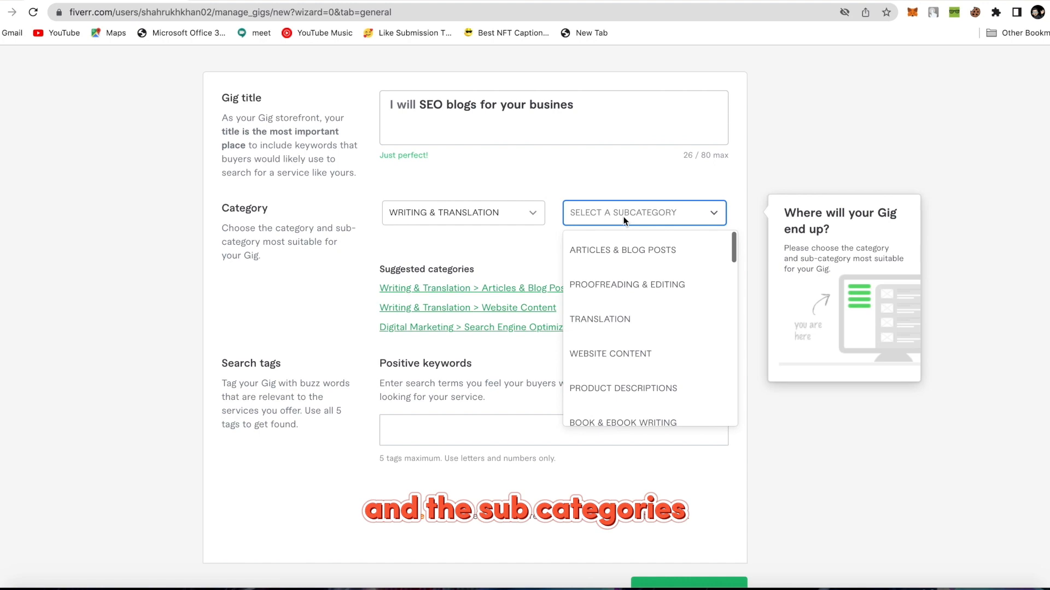
click(639, 249)
scroll(303, 372, down, 3)
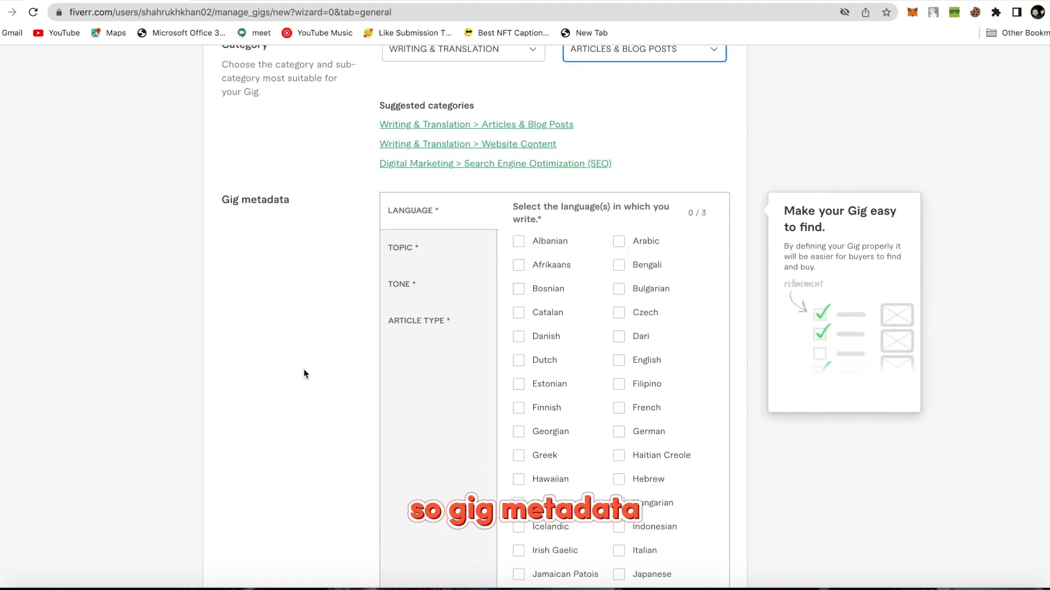
Mark English as the language and pick Environment and Marketing as article topics.
scroll(478, 346, down, 2)
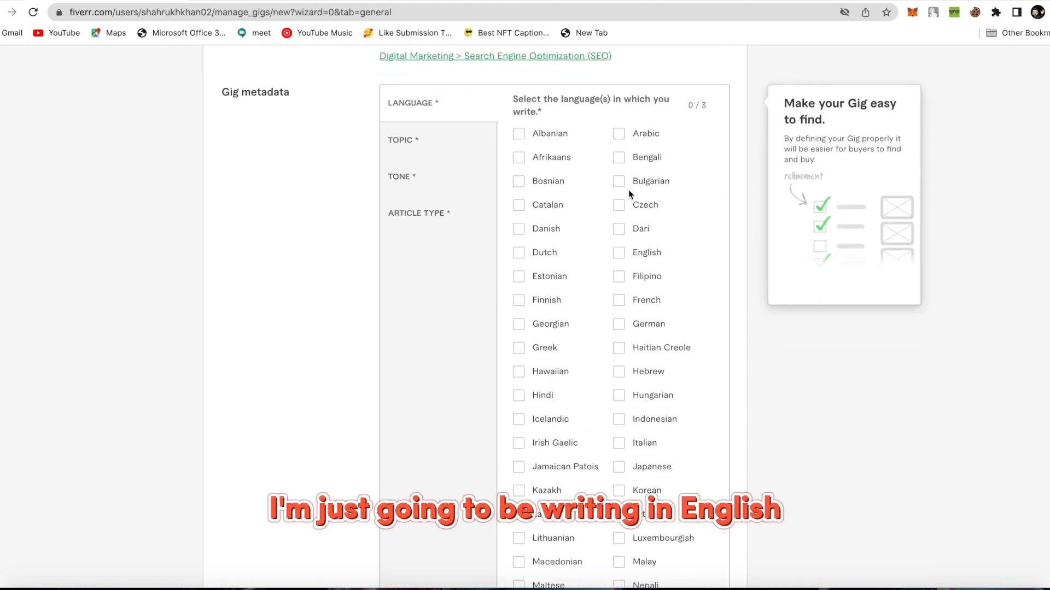
click(618, 253)
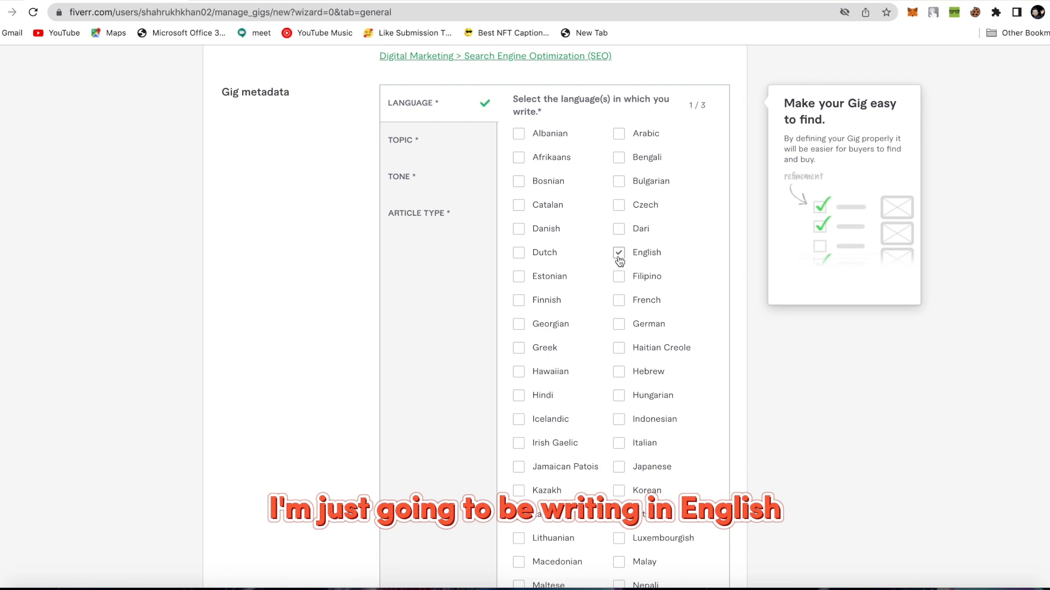
click(407, 140)
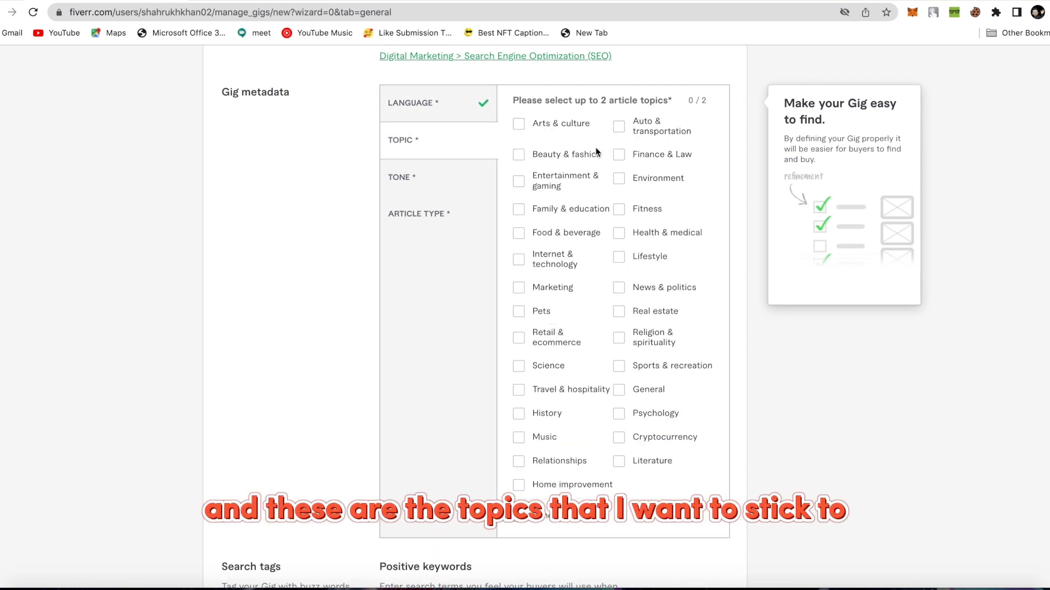
click(618, 179)
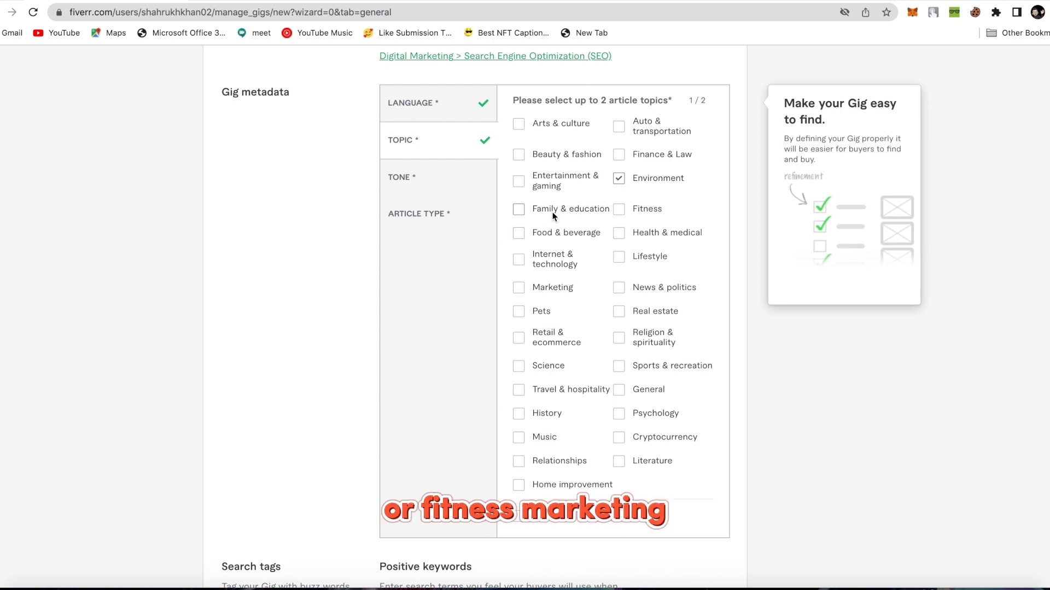
click(520, 288)
scroll(476, 230, down, 1)
Set the tone of voice to Professional/Formal and Conversational.
click(432, 162)
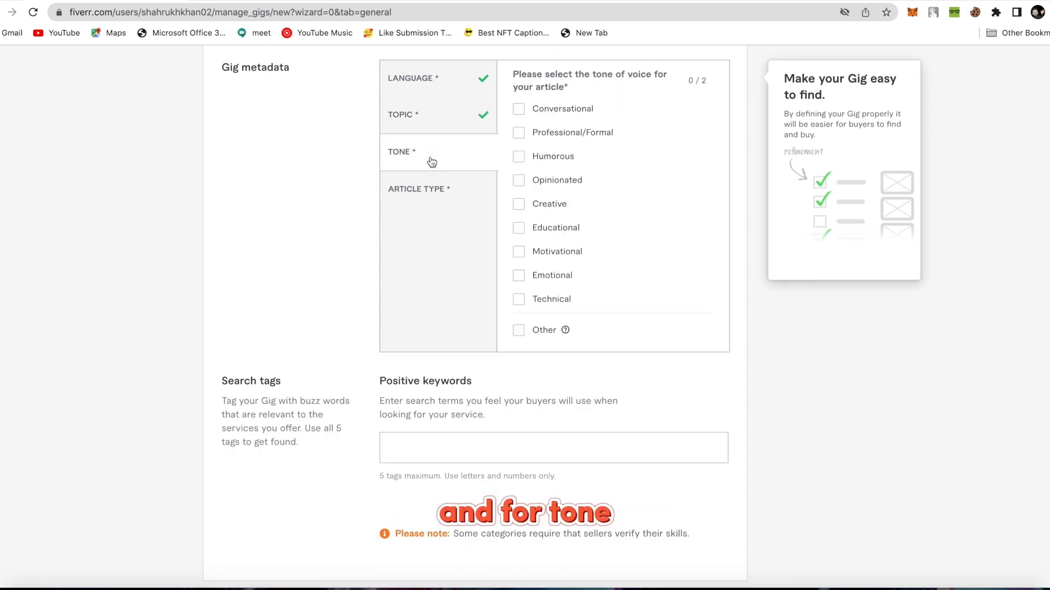
click(519, 133)
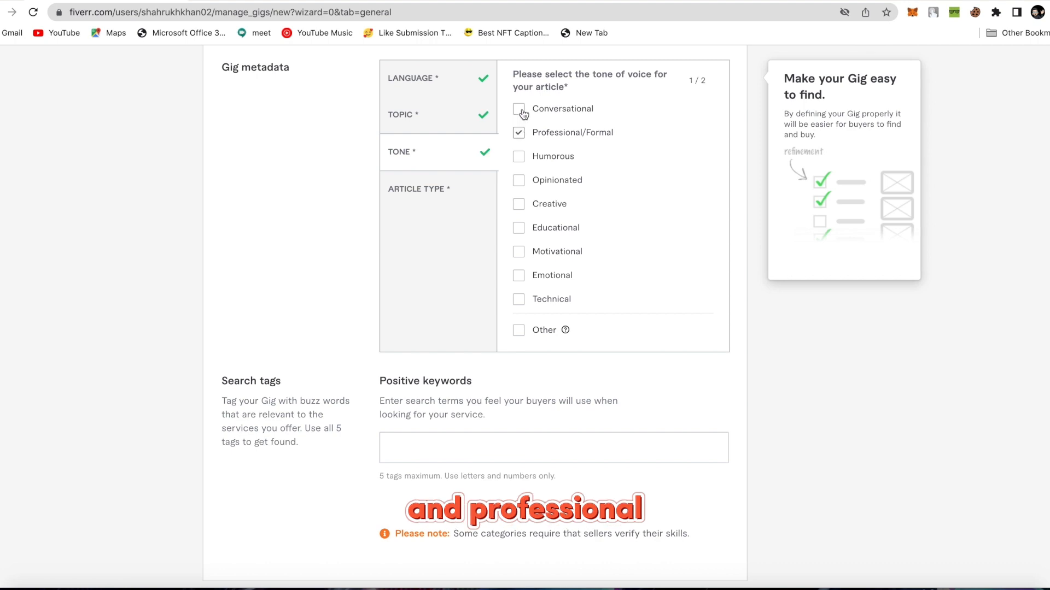
click(520, 110)
Add Long-form article and Informational as article types.
click(456, 188)
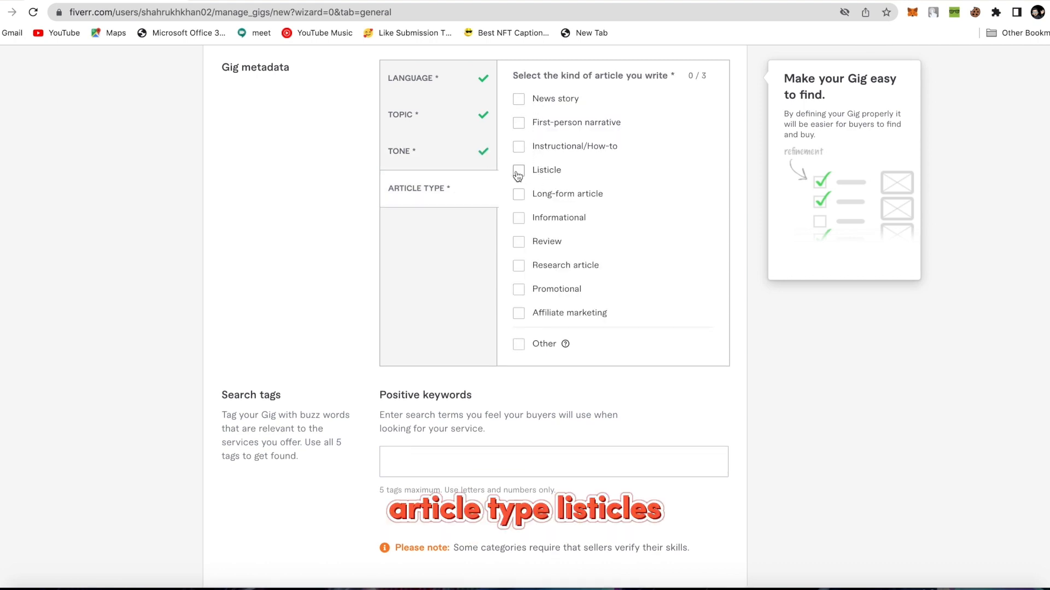
click(519, 197)
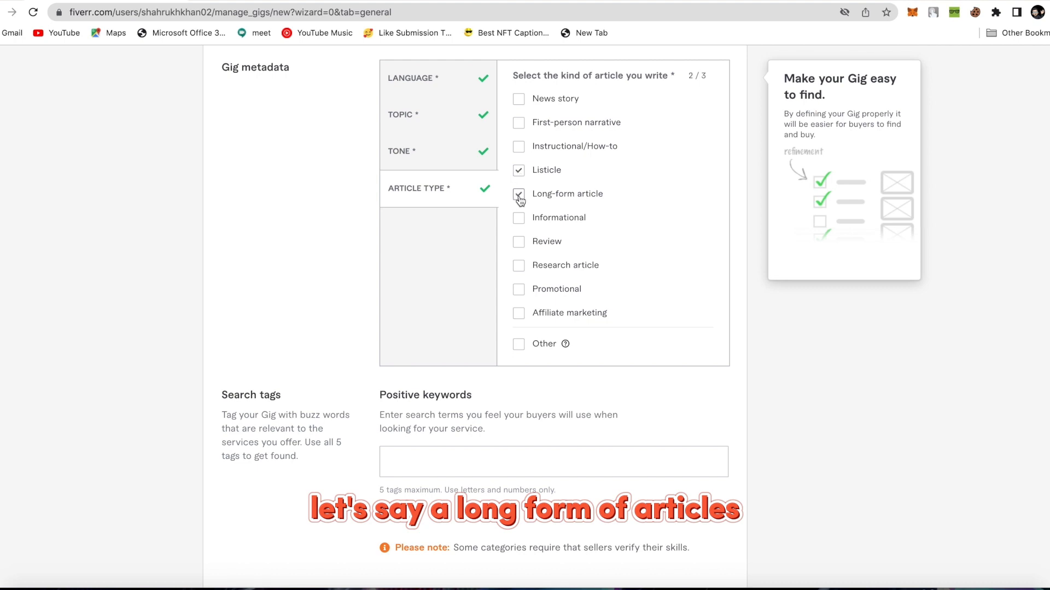
scroll(552, 238, down, 1)
click(518, 218)
scroll(519, 218, down, 2)
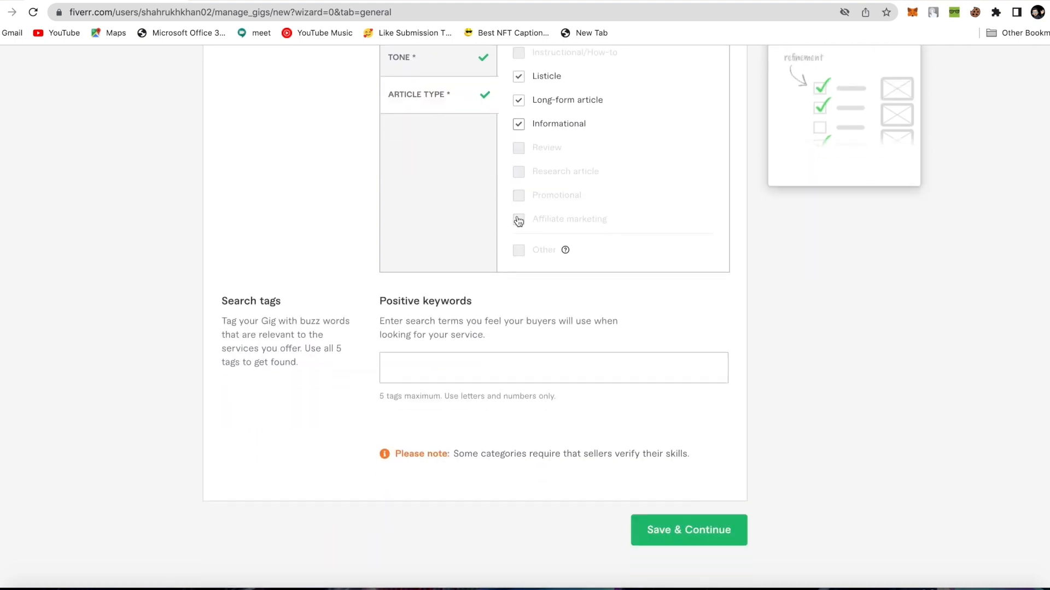
scroll(350, 312, down, 1)
click(417, 330)
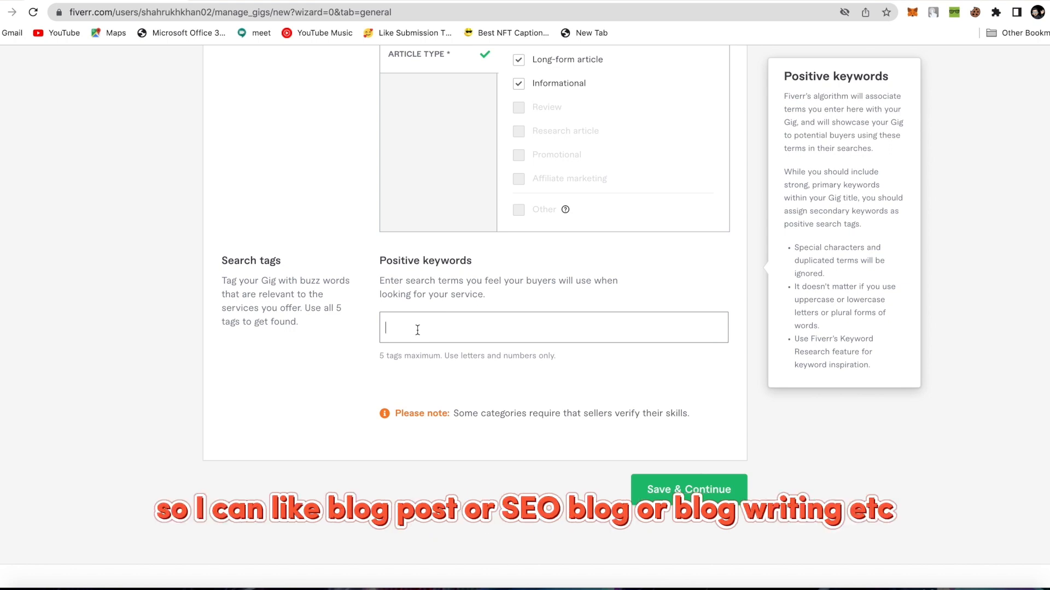
Add the search tags BlogPost, SeoBlog and Blogwriting.
scroll(418, 329, down, 1)
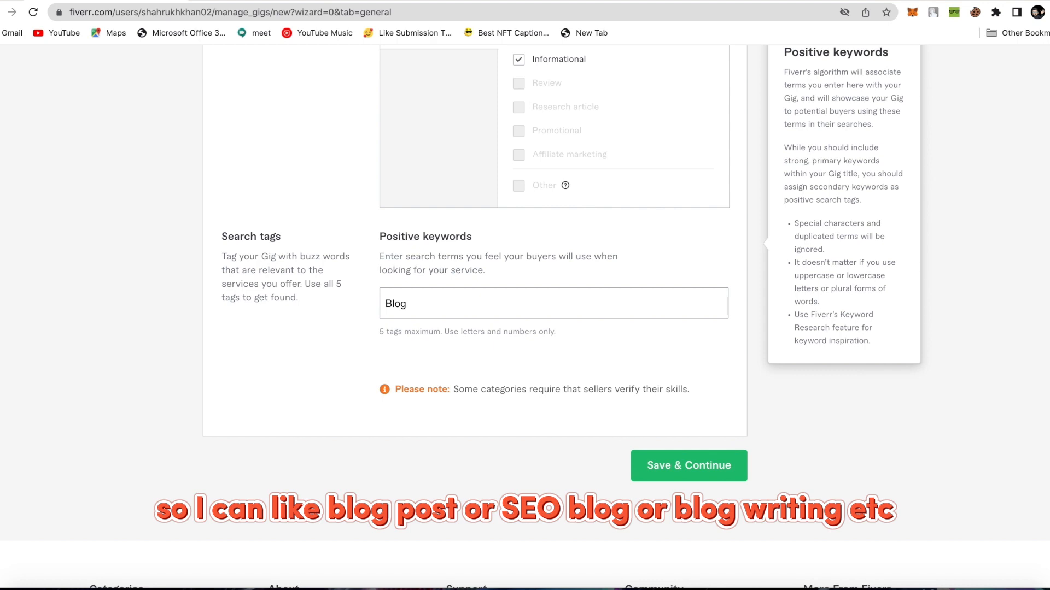
text(BlogPost)
key(Return)
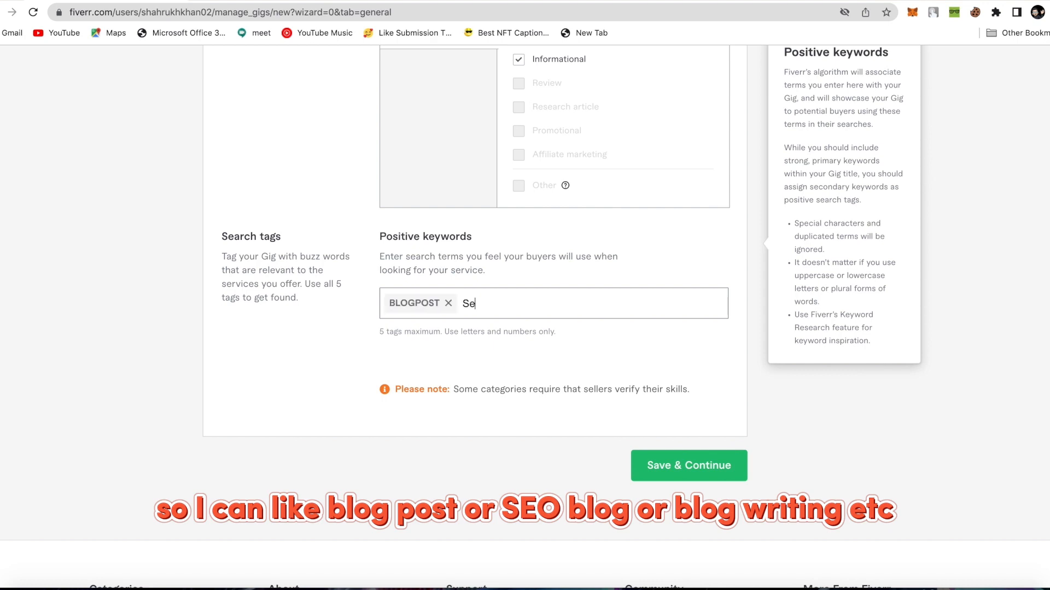
text(SeoBlog)
key(Return)
text(Blogw)
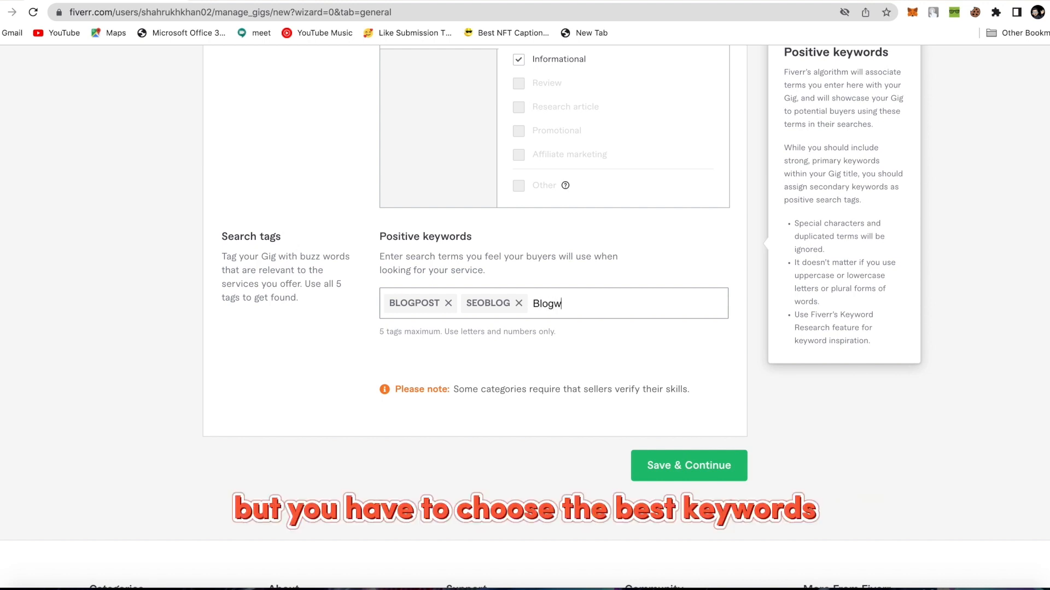
text(riting)
key(Return)
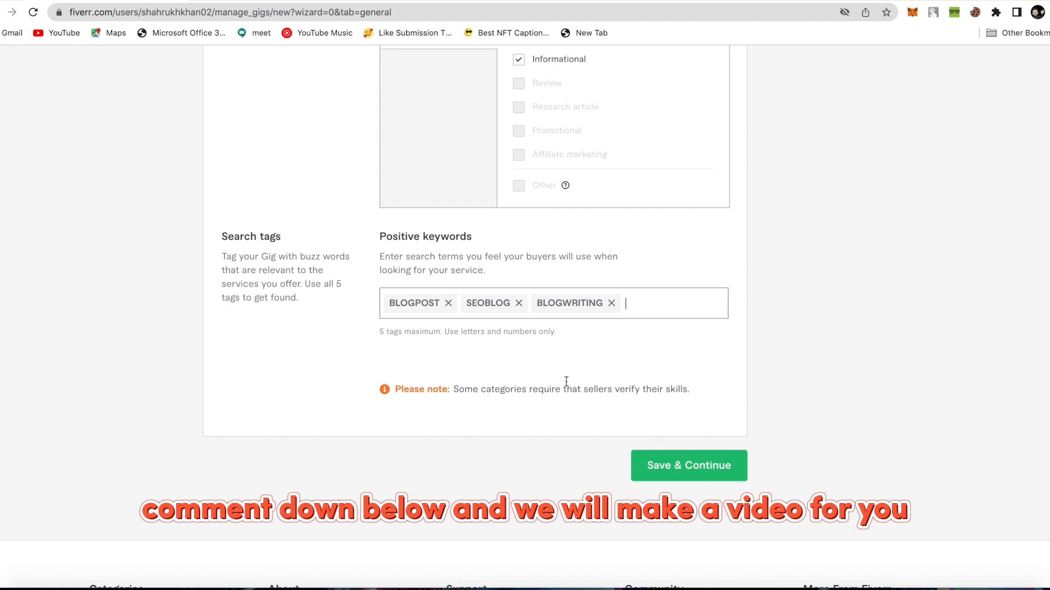
Save the overview and dismiss the Scope & Pricing tour tips.
click(671, 466)
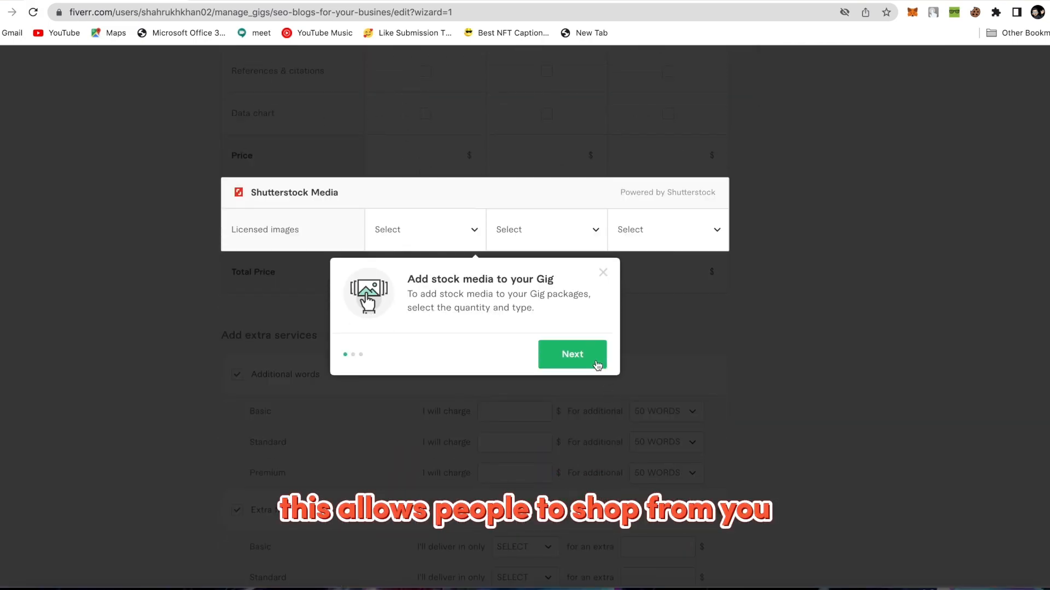
click(597, 365)
click(592, 359)
click(581, 361)
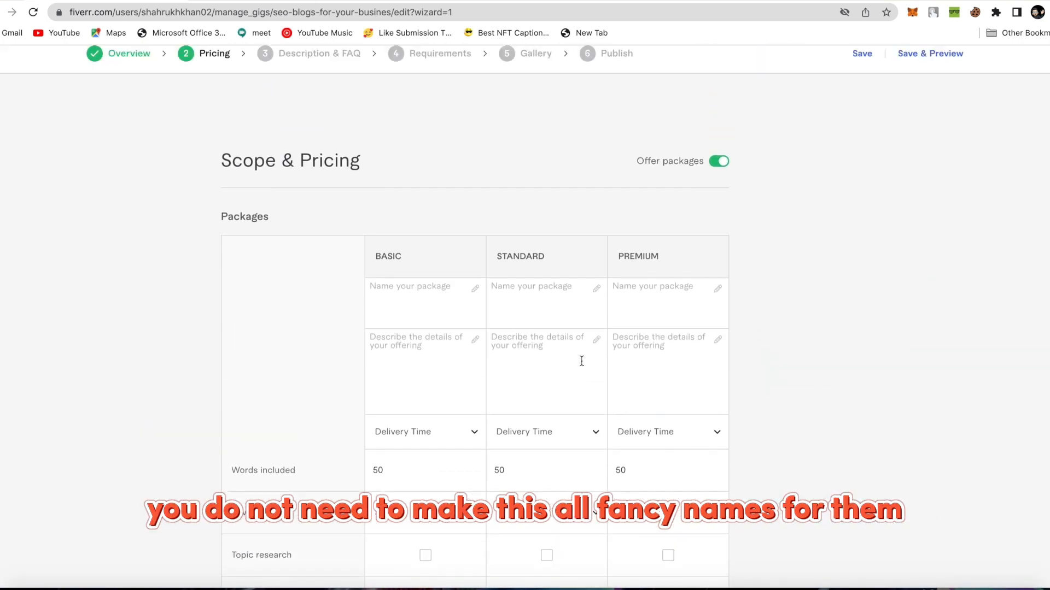
scroll(706, 349, down, 2)
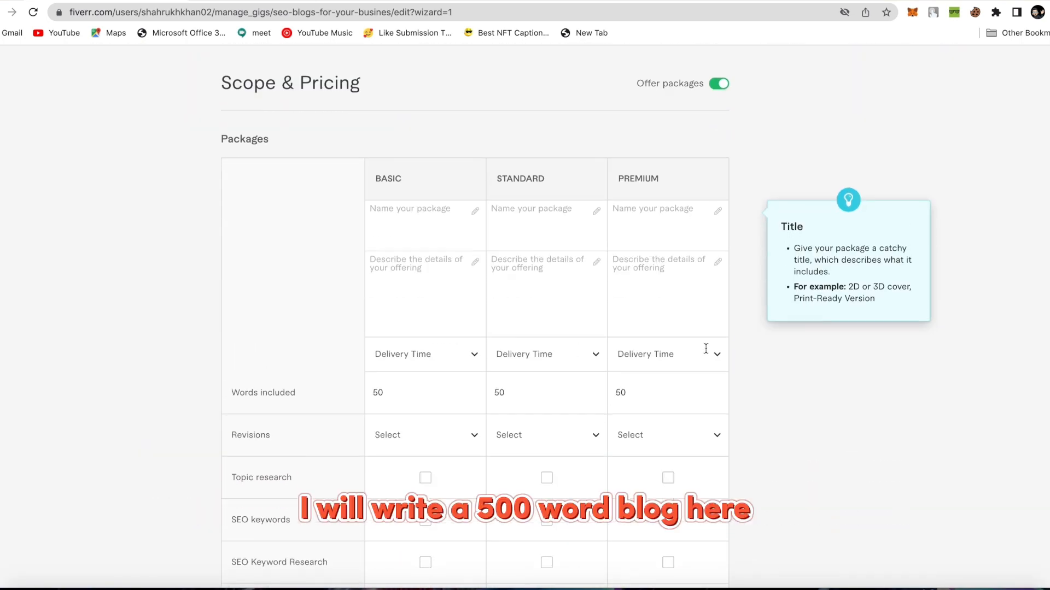
Name the Basic, Standard and Premium packages 500 Words Blog, 1k Word Blog and 2k Word Blog.
click(392, 214)
text(500 )
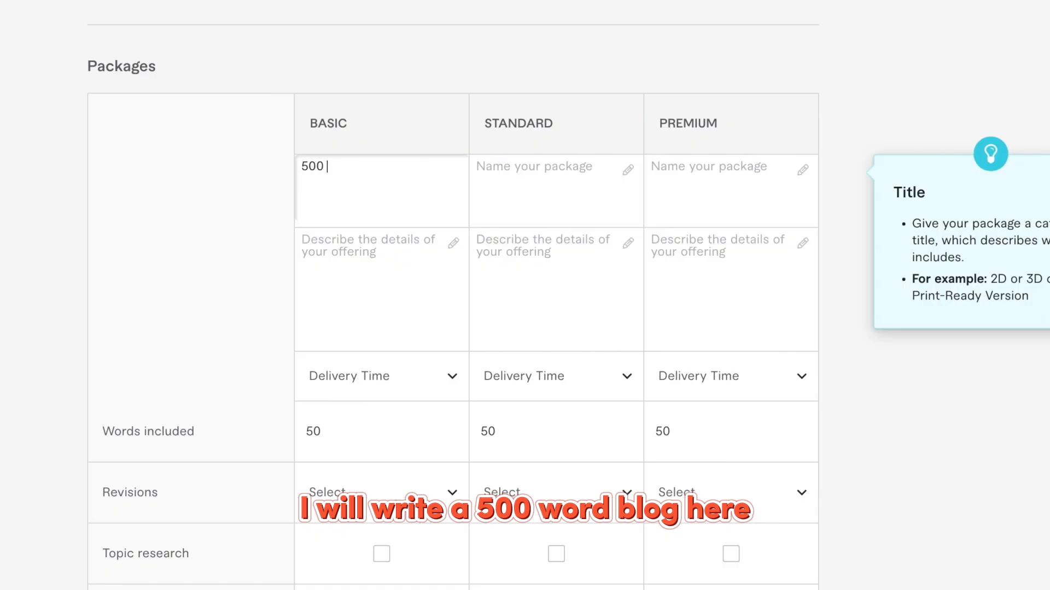
text(Words Blo)
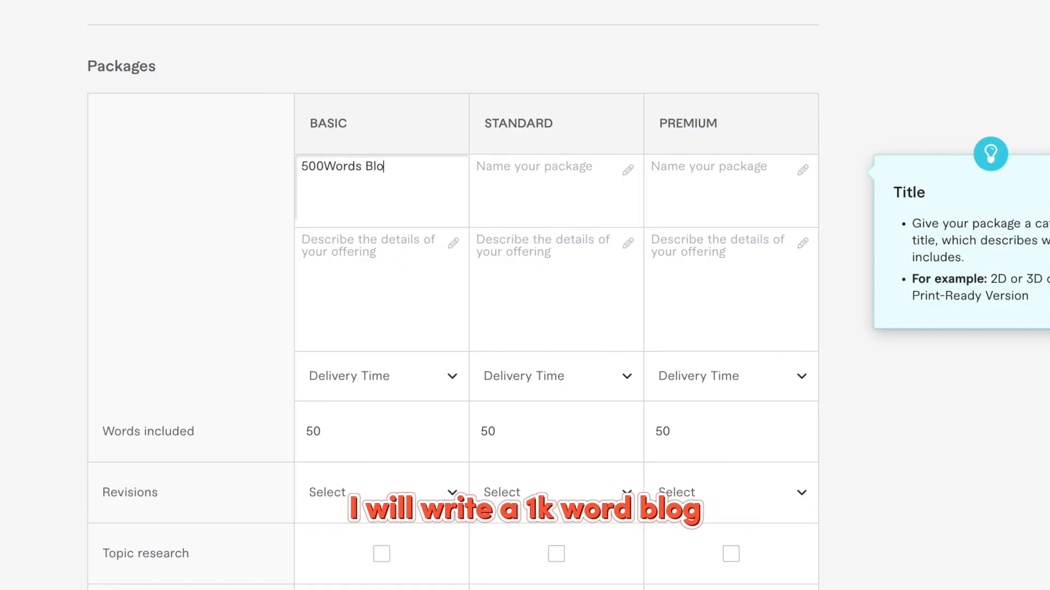
text(g)
click(509, 169)
text(1k Word B)
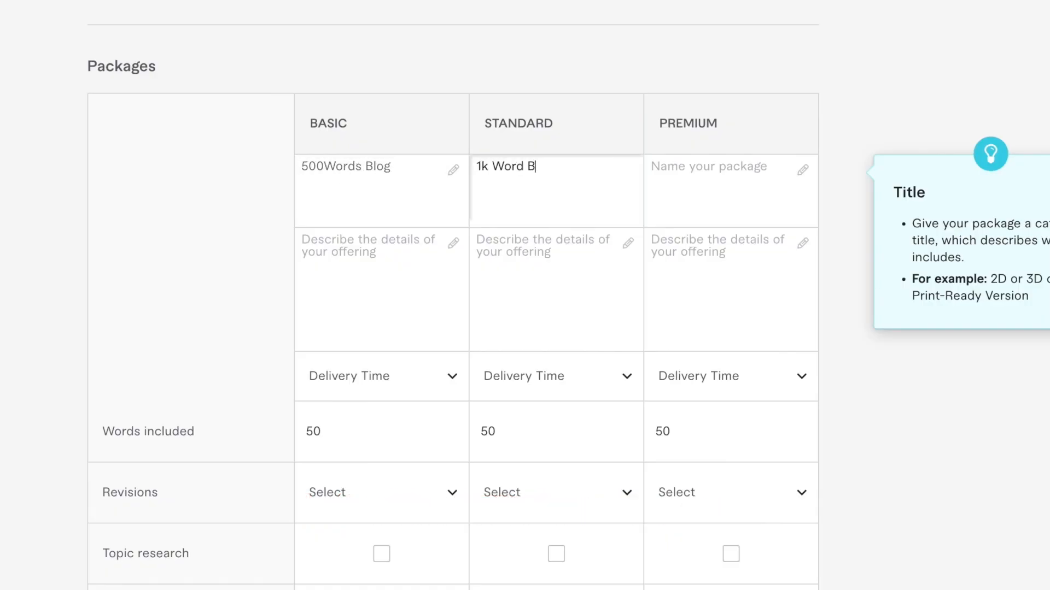
click(666, 164)
text(2k Word )
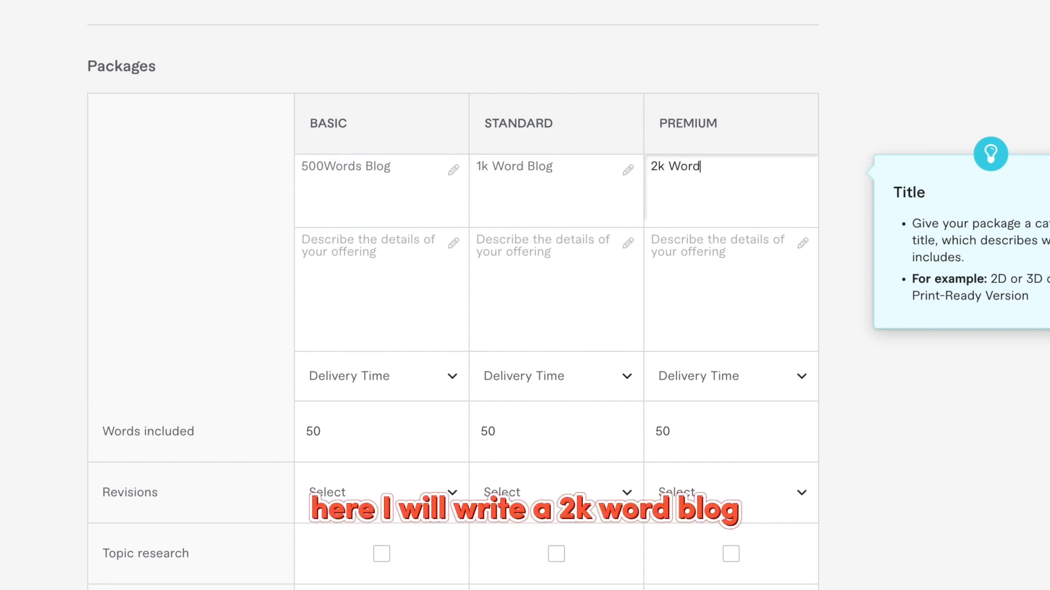
text(Blog)
click(325, 166)
click(346, 240)
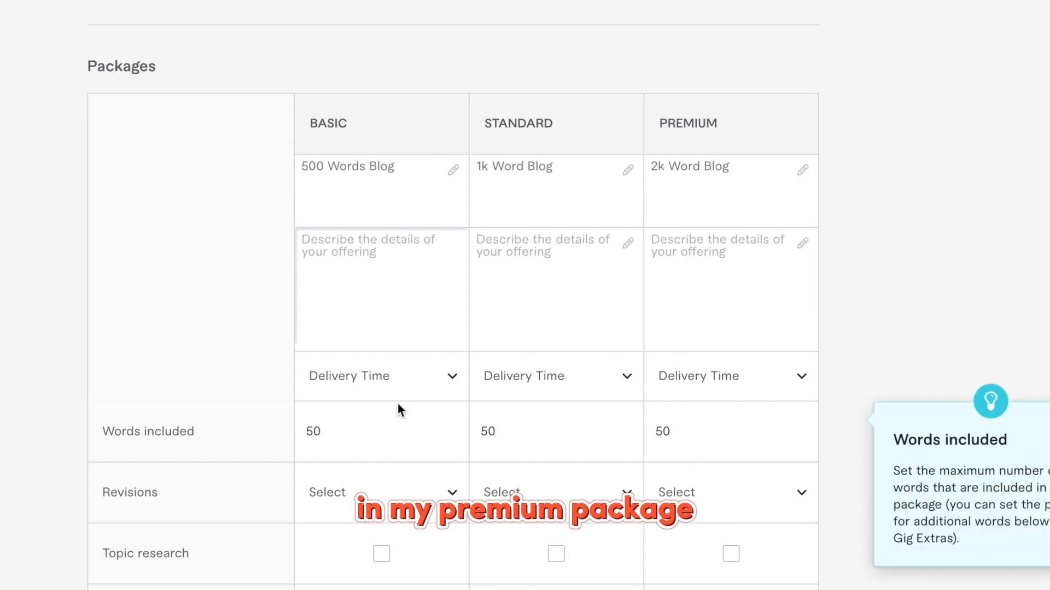
Set the Basic package delivery time to 2 days.
click(398, 380)
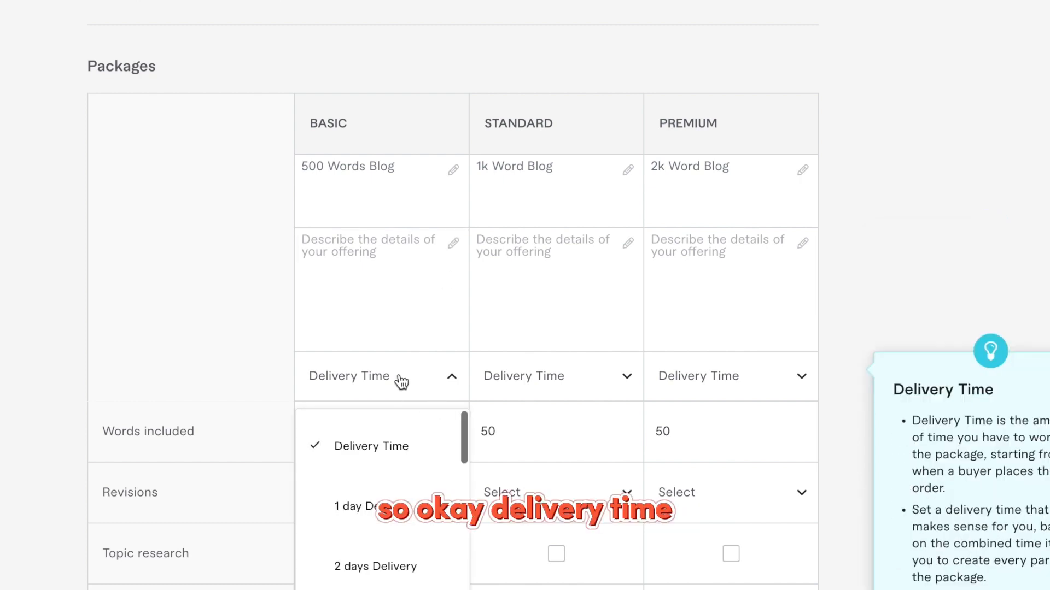
click(375, 566)
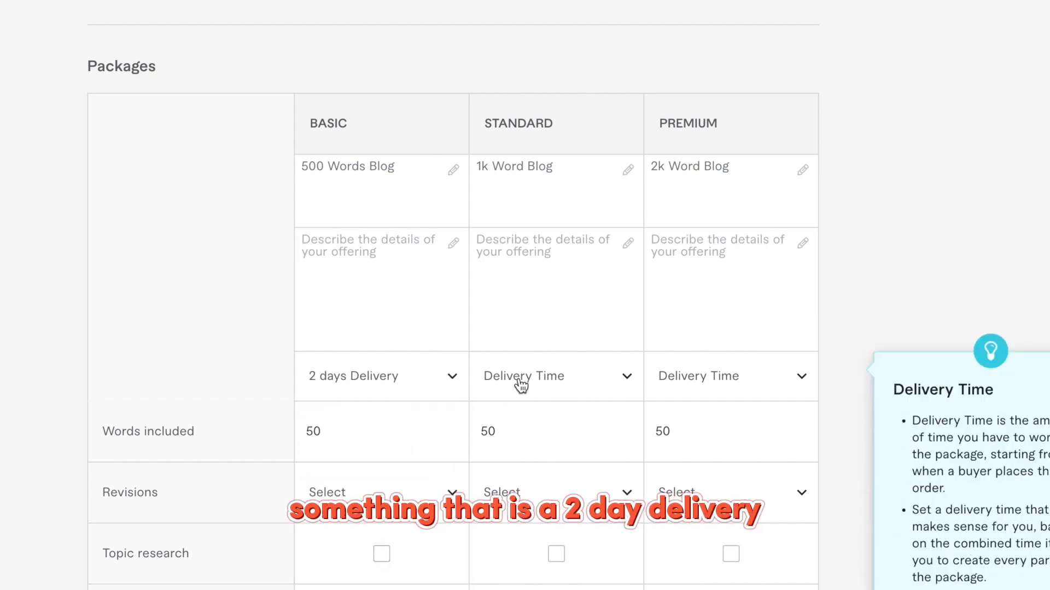
scroll(352, 430, down, 2)
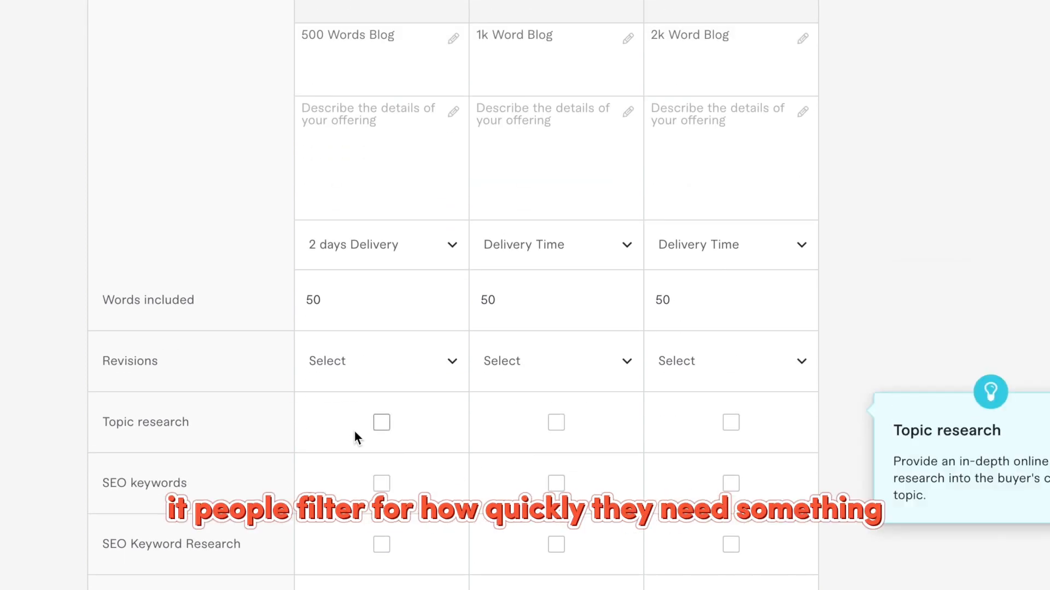
scroll(355, 432, down, 1)
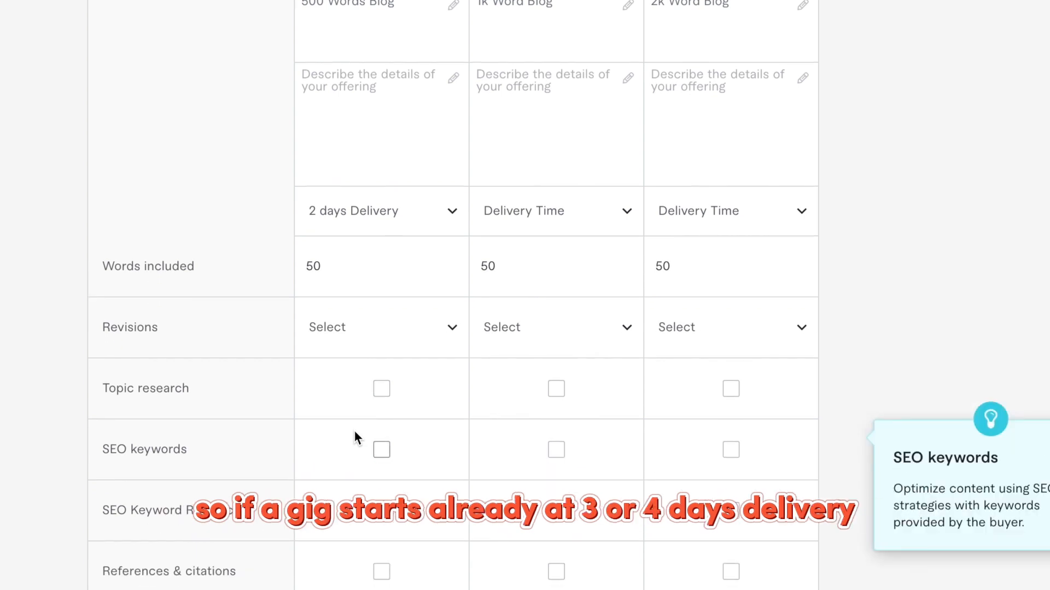
click(420, 233)
scroll(388, 408, down, 2)
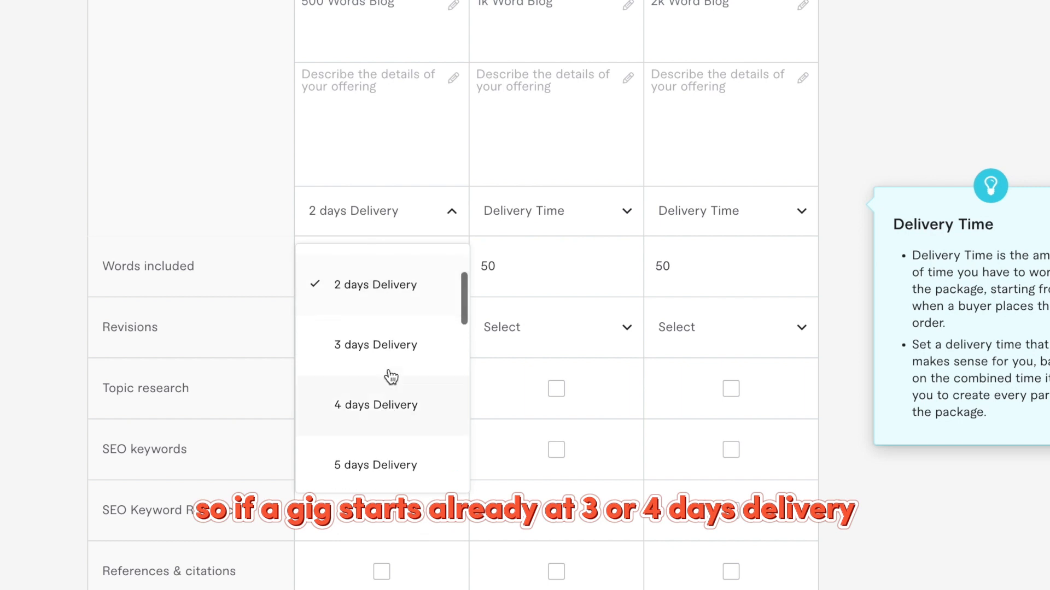
scroll(410, 421, down, 2)
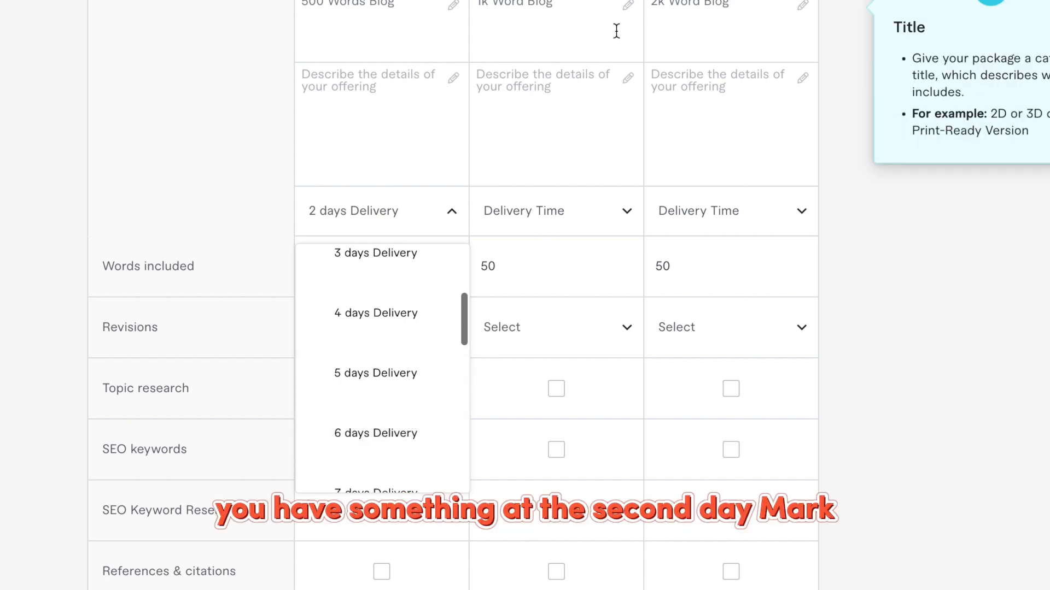
Set Standard delivery to 2 days and Premium delivery to 1 day.
click(509, 208)
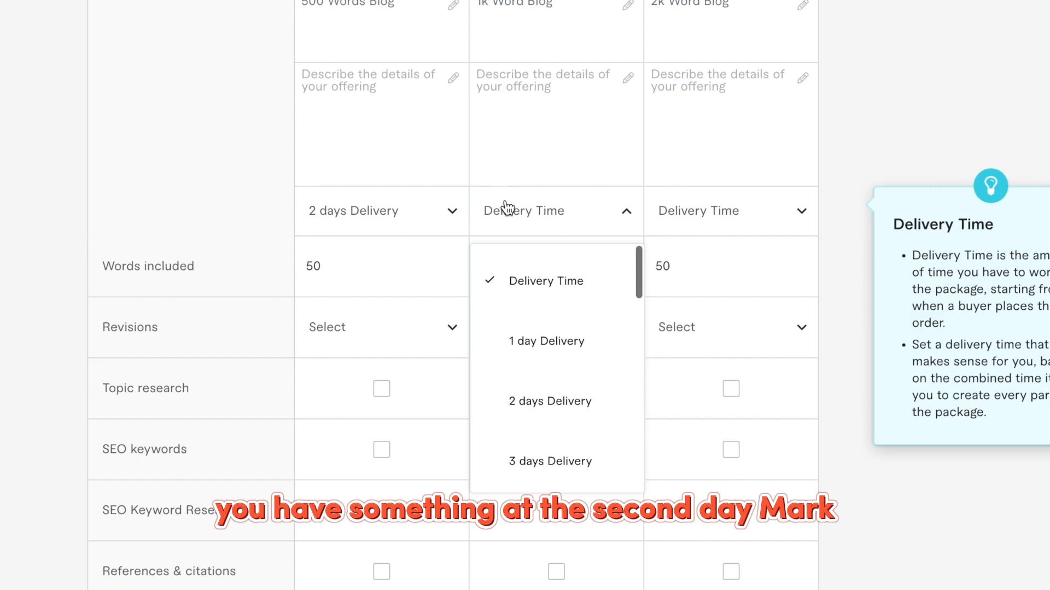
click(545, 401)
click(698, 210)
click(722, 341)
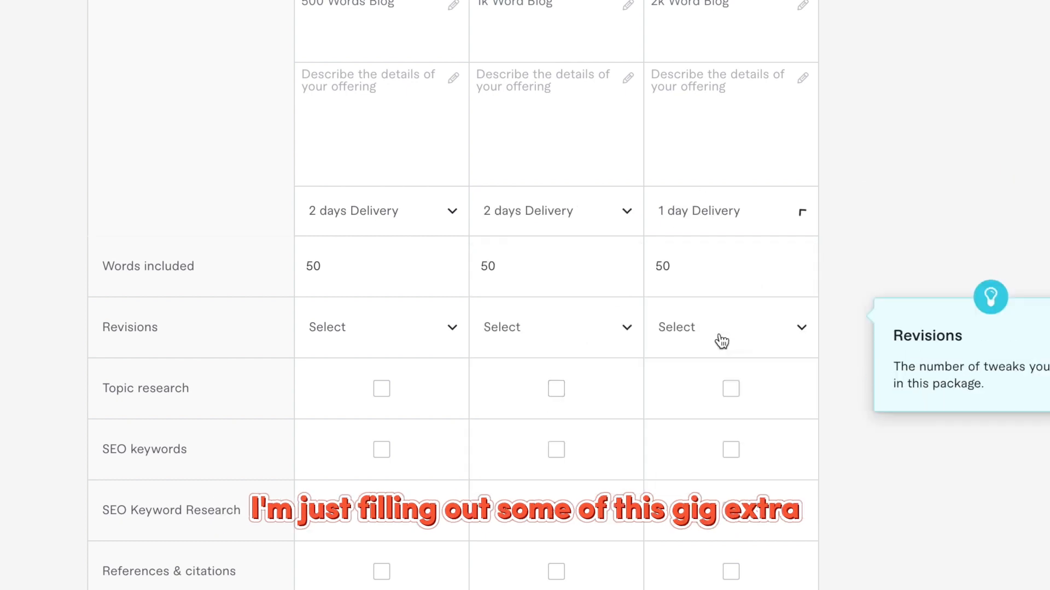
scroll(583, 250, up, 2)
scroll(583, 250, down, 4)
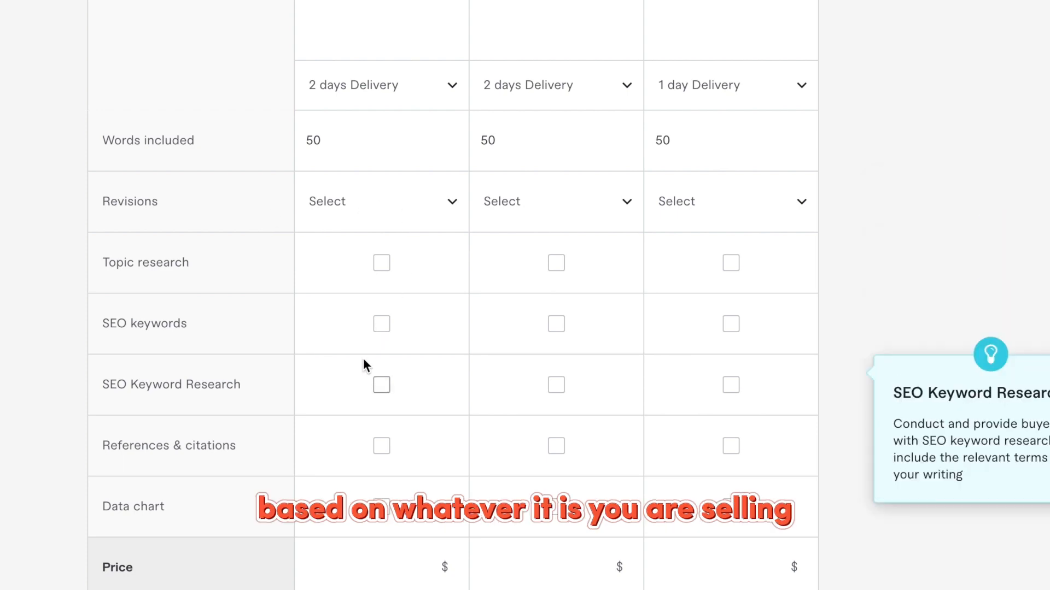
Enter package prices of $24 for Basic, $40 for Standard and $80 for Premium.
scroll(365, 366, up, 4)
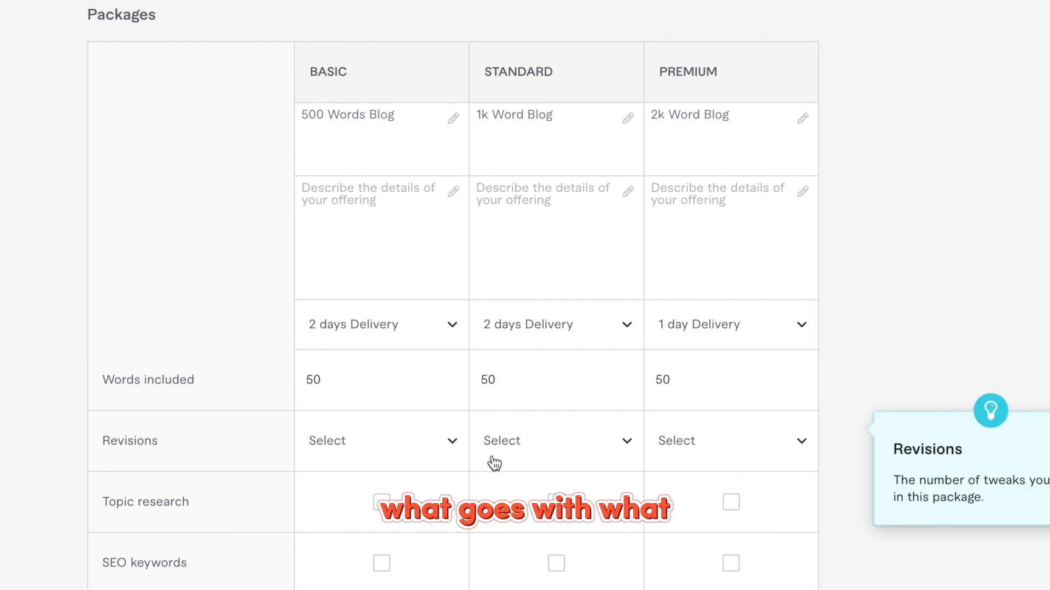
scroll(494, 464, down, 3)
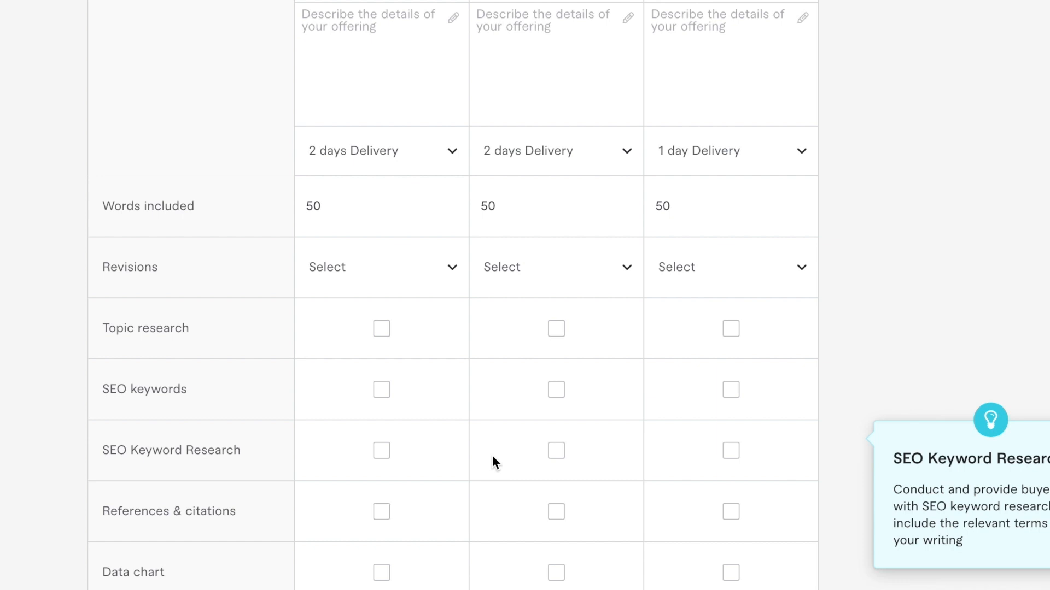
scroll(492, 462, down, 1)
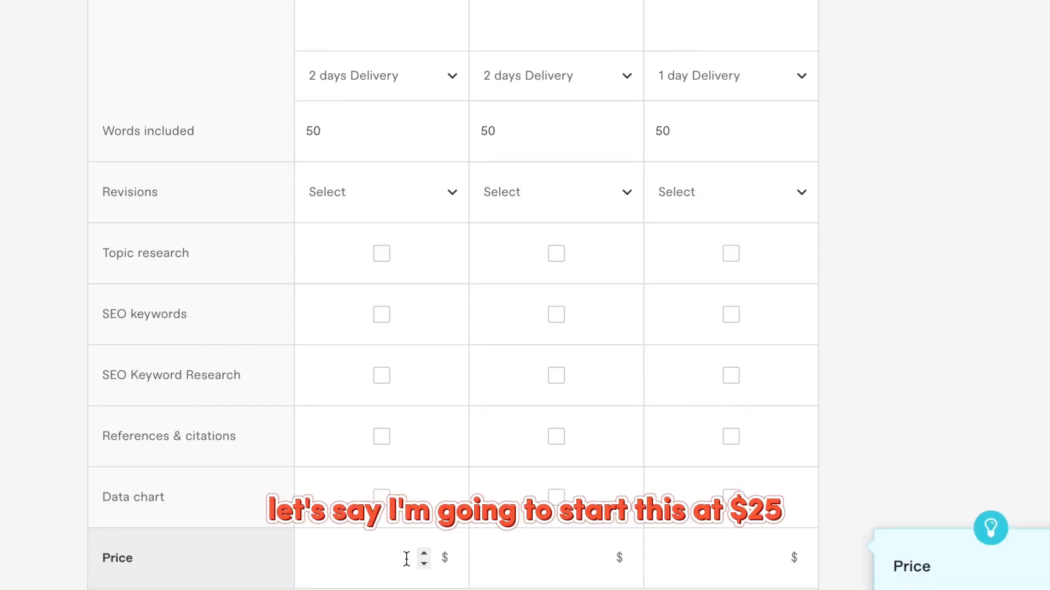
click(406, 560)
text(24)
click(563, 556)
text(40)
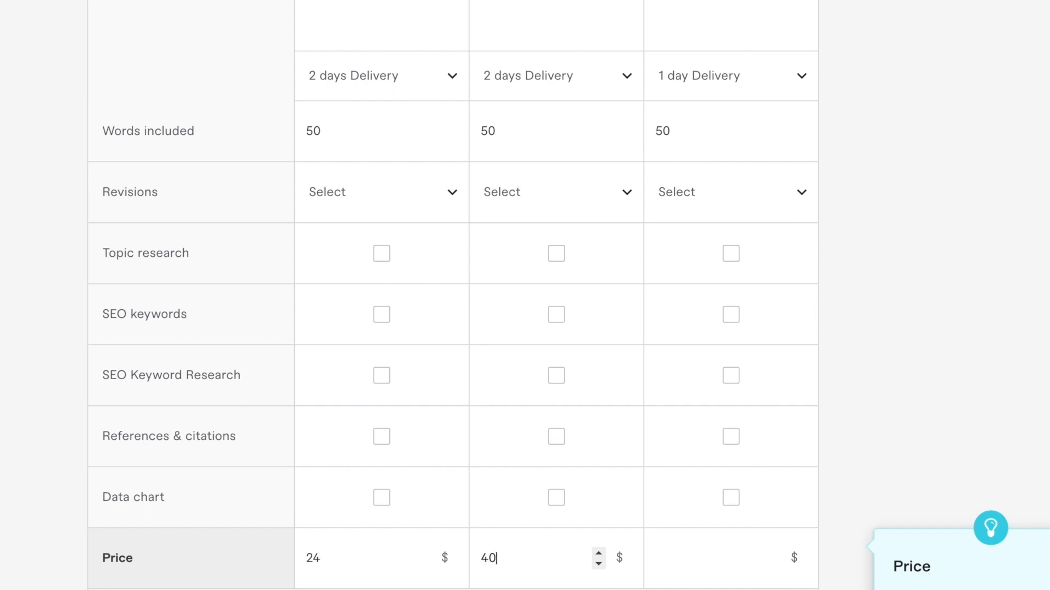
click(744, 559)
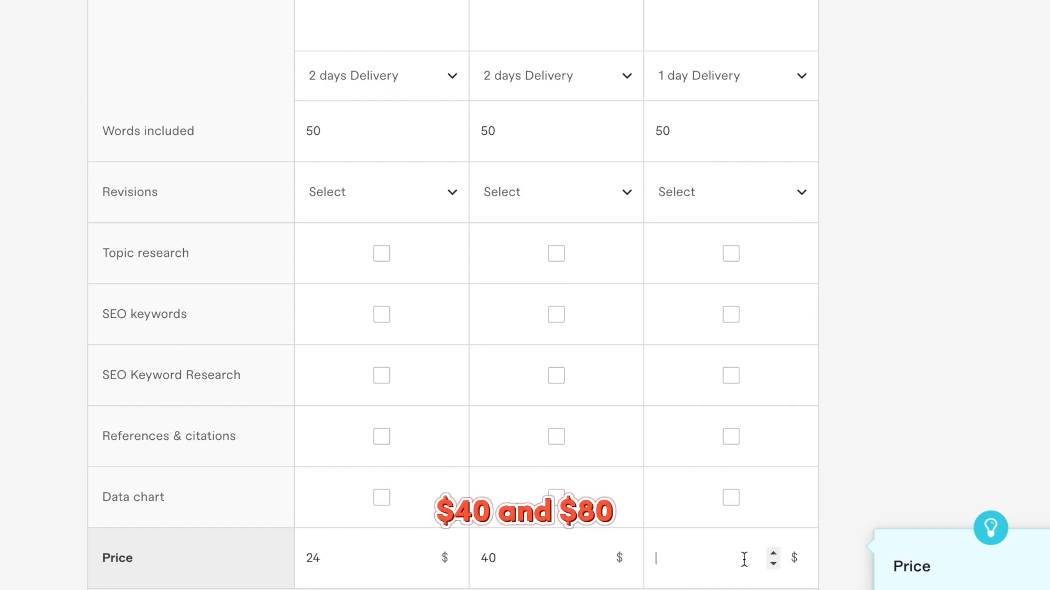
text(80)
scroll(651, 484, down, 7)
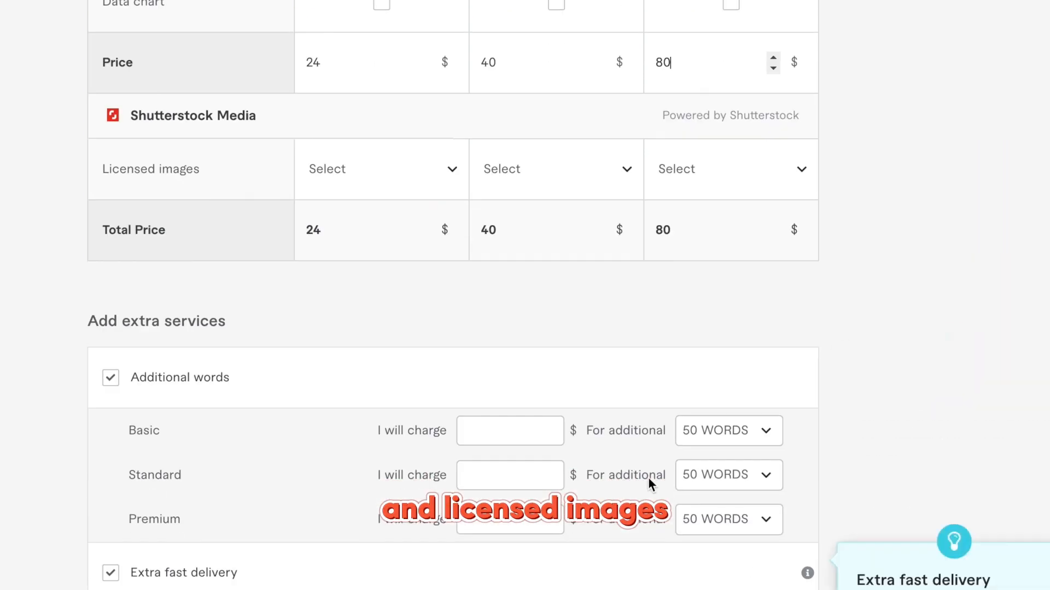
mouse_move(497, 188)
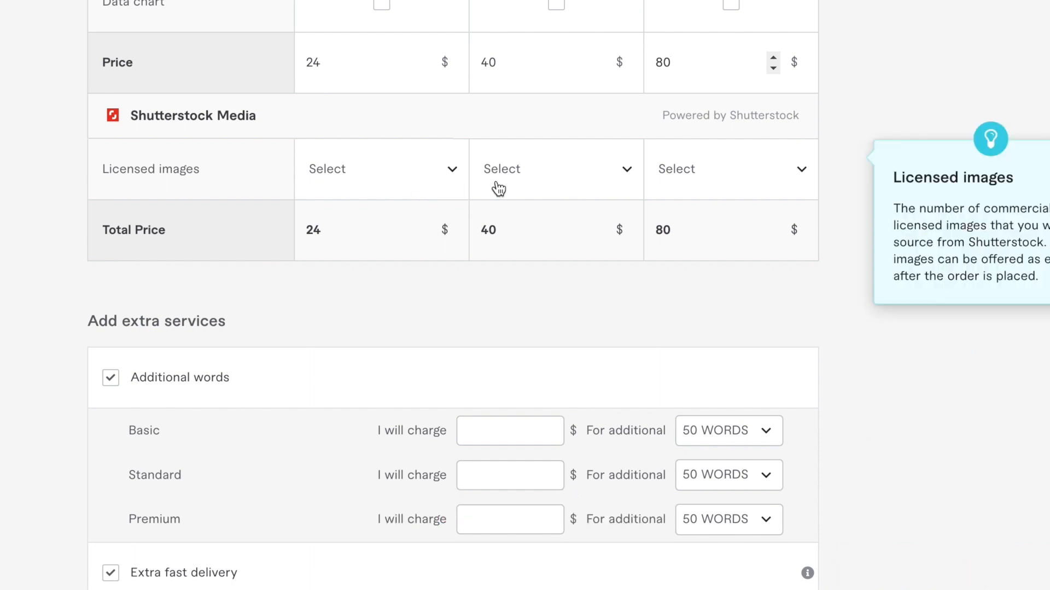
Add one licensed image ($2) to each of the three packages.
click(404, 182)
click(355, 302)
click(541, 169)
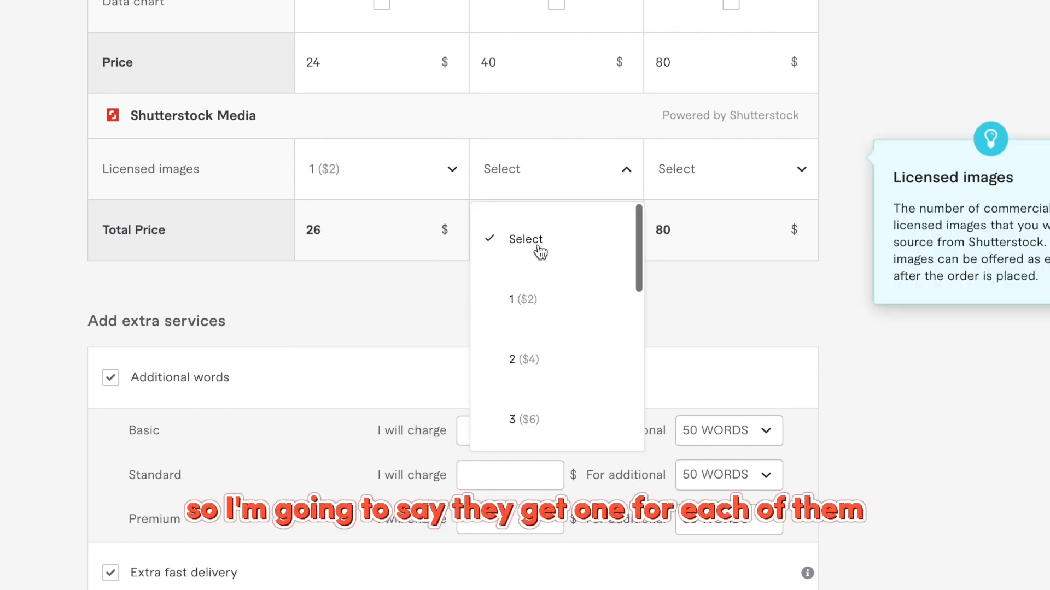
click(522, 298)
click(711, 169)
click(698, 298)
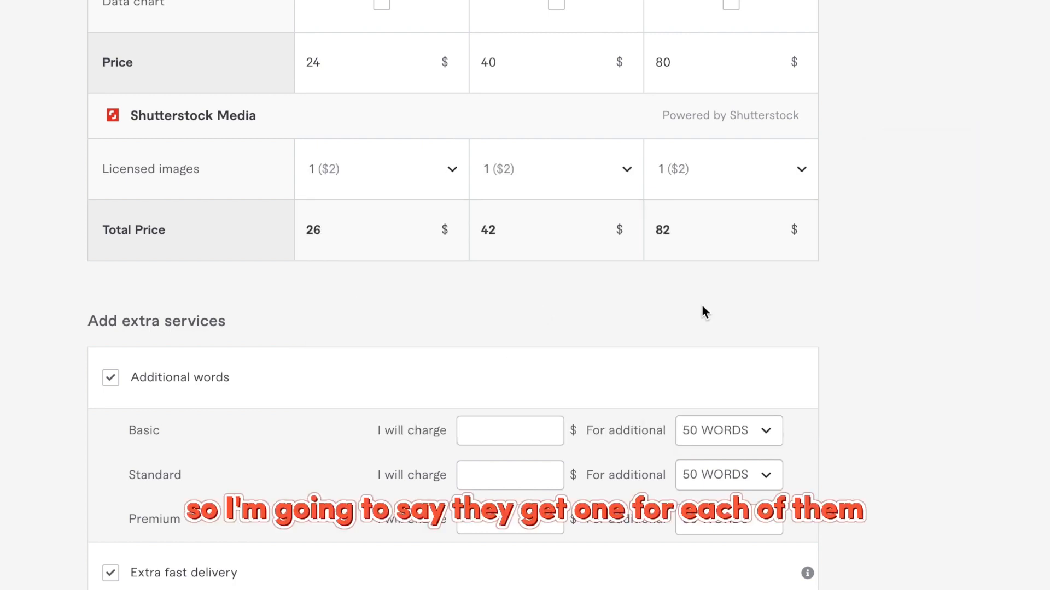
Reconfirm one licensed image for Basic and Standard, leaving totals at $26, $42 and $82.
click(427, 171)
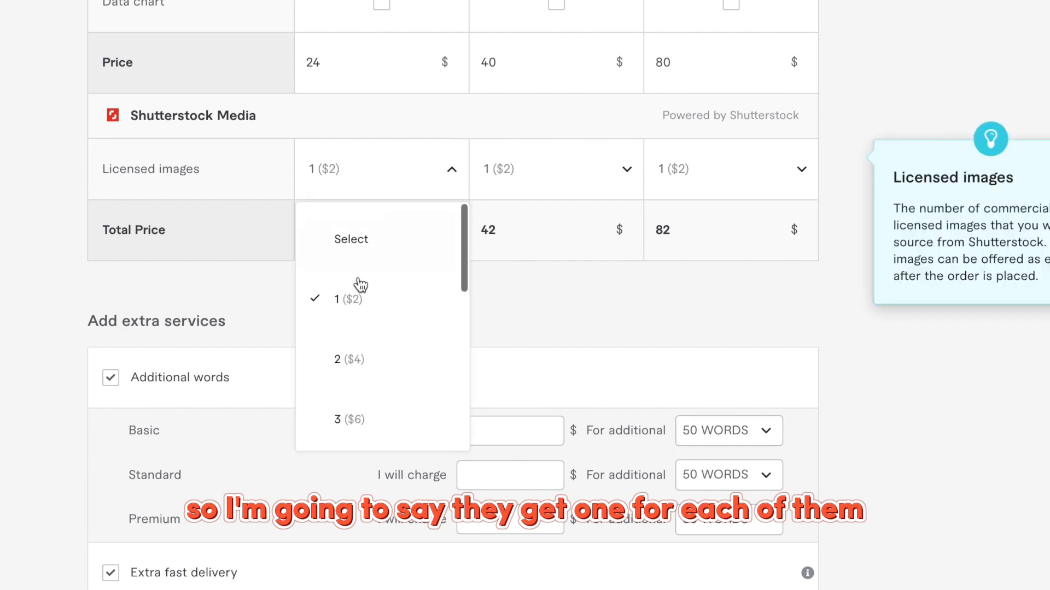
click(448, 300)
click(534, 175)
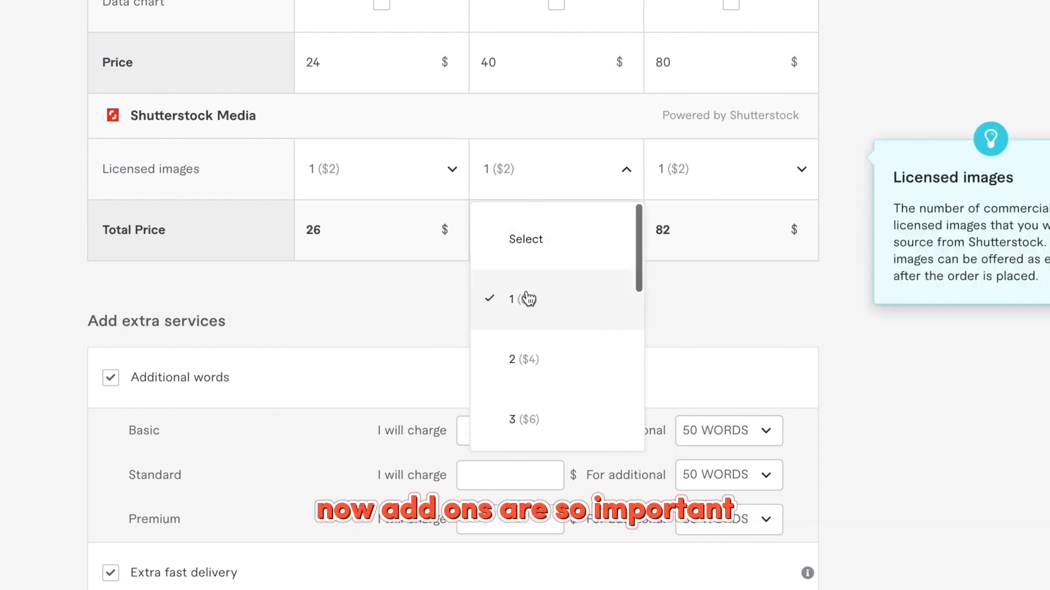
click(277, 279)
scroll(281, 303, down, 1)
scroll(281, 304, down, 3)
scroll(441, 397, up, 1)
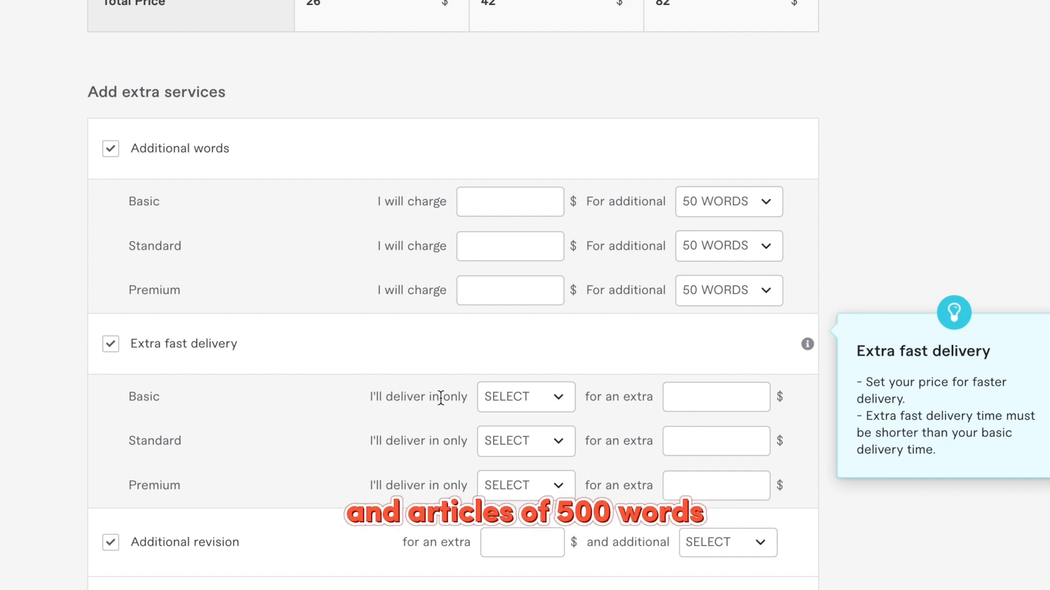
Set additional-words extras: 500 words for $25, 700 words for $50, 1000 words for Premium.
click(738, 205)
scroll(745, 347, down, 7)
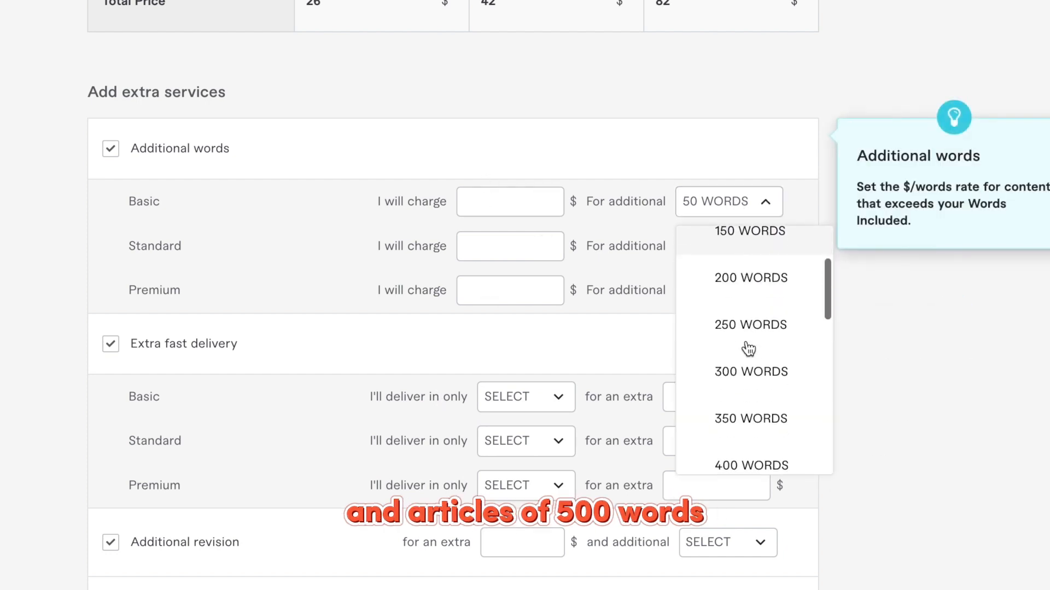
click(756, 295)
click(545, 207)
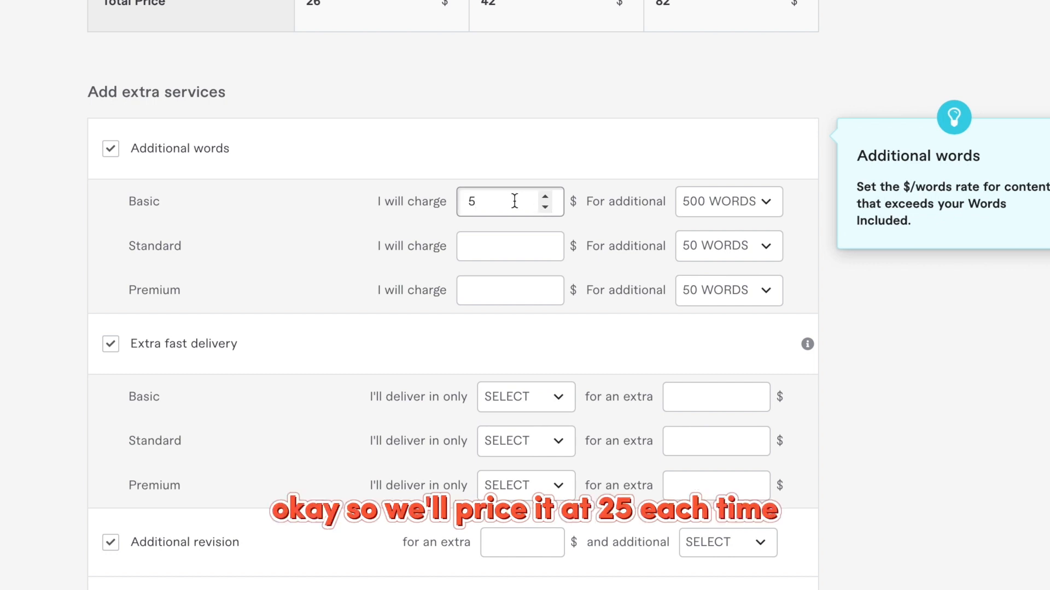
key(BackSpace)
text(25)
click(469, 250)
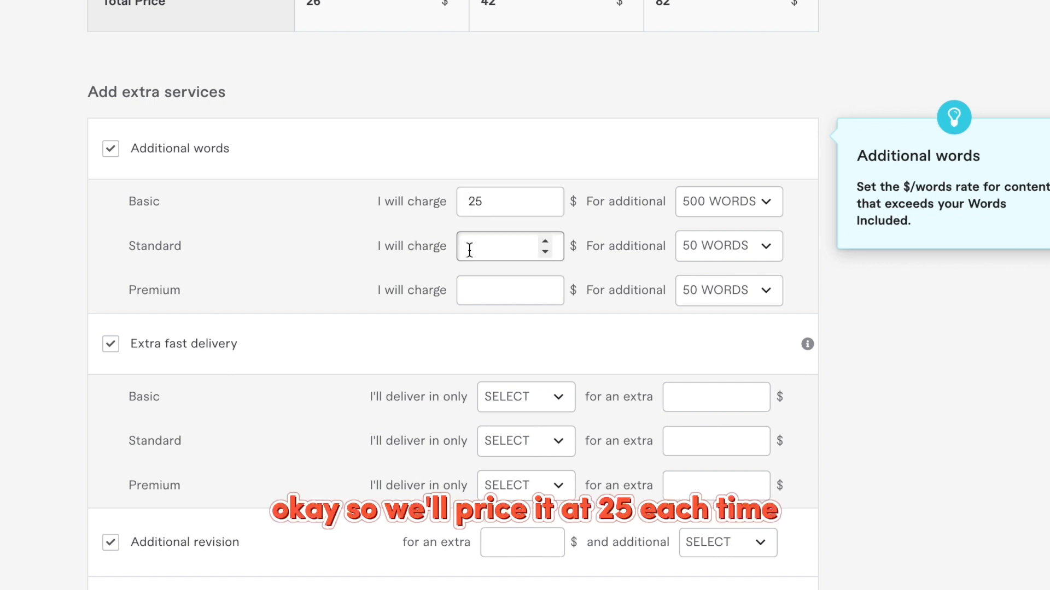
text(50)
click(716, 253)
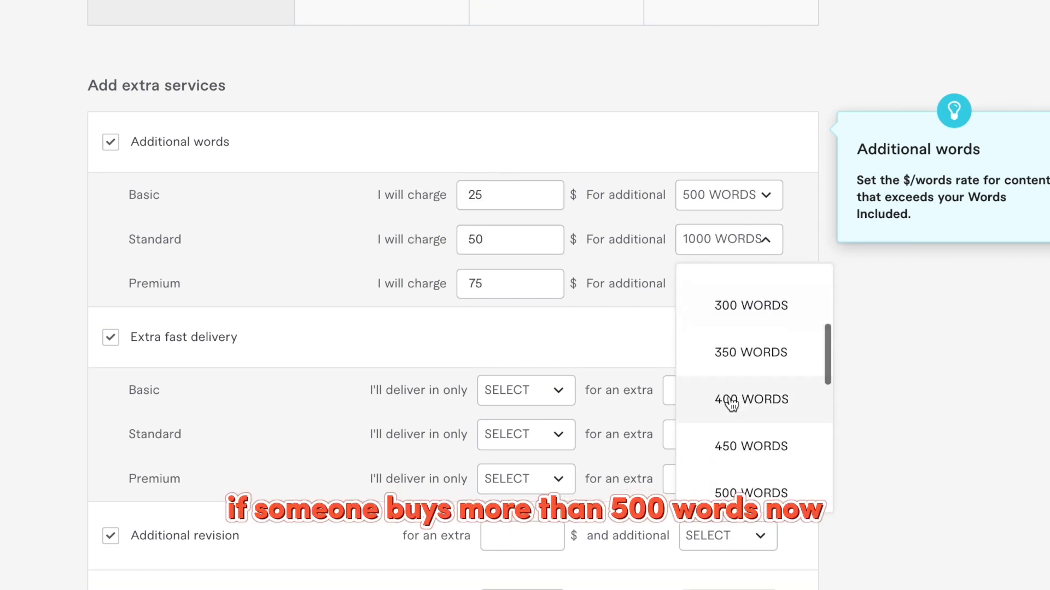
scroll(732, 426, down, 3)
scroll(739, 454, down, 2)
click(750, 434)
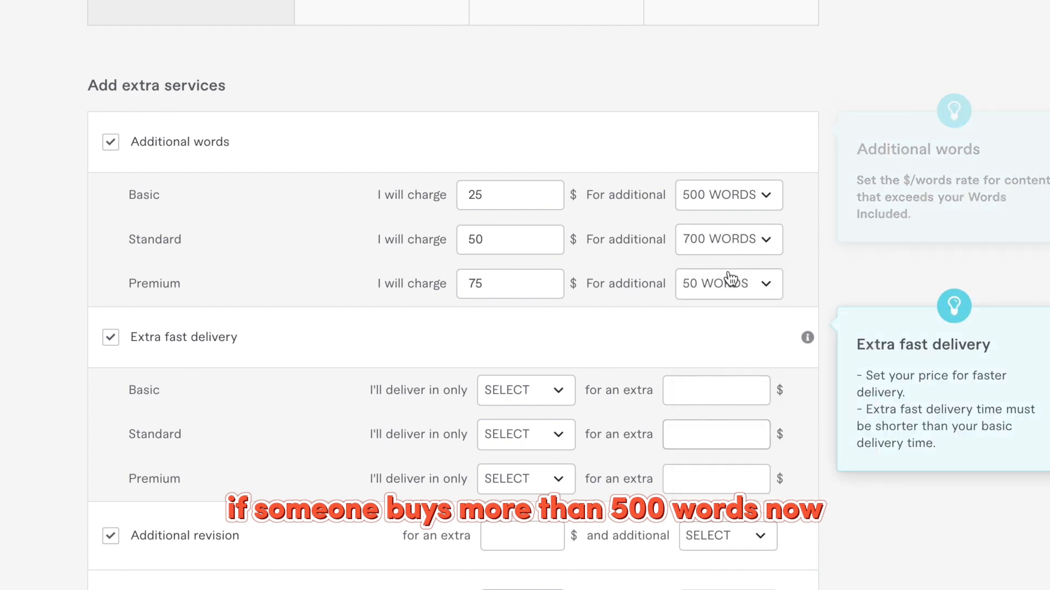
click(729, 278)
scroll(731, 382, down, 10)
click(754, 526)
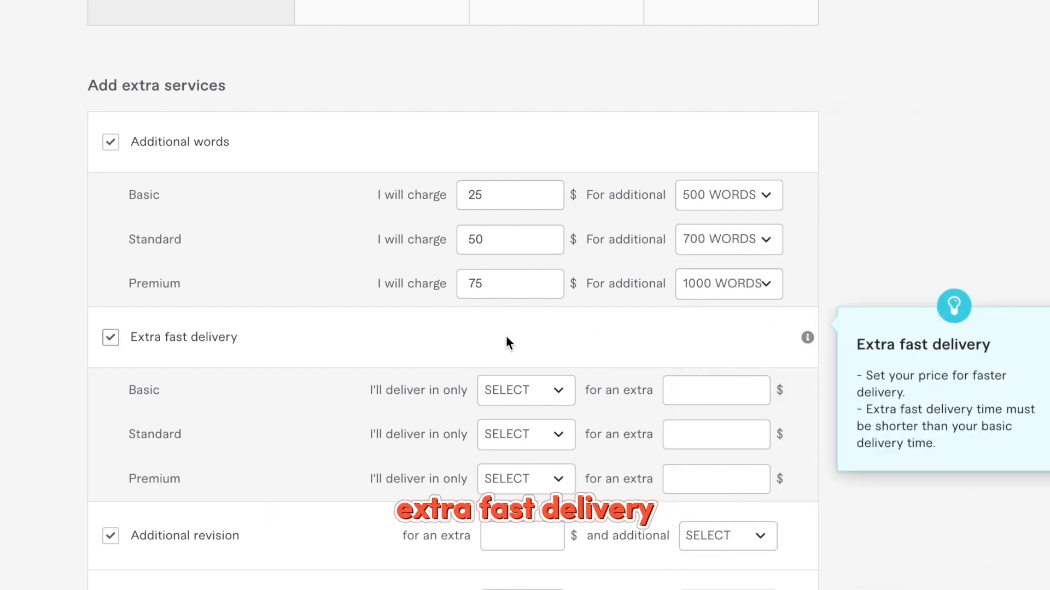
scroll(507, 335, down, 3)
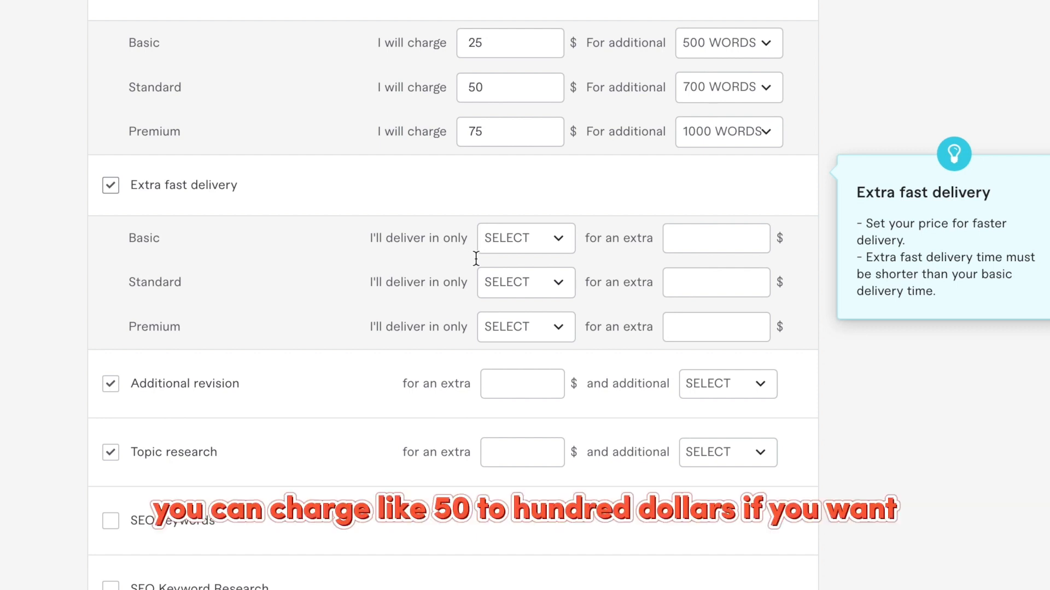
Set the Basic extra-fast-delivery time and price, trying 1 and 2 days at $10–$20.
click(512, 249)
click(541, 339)
click(693, 227)
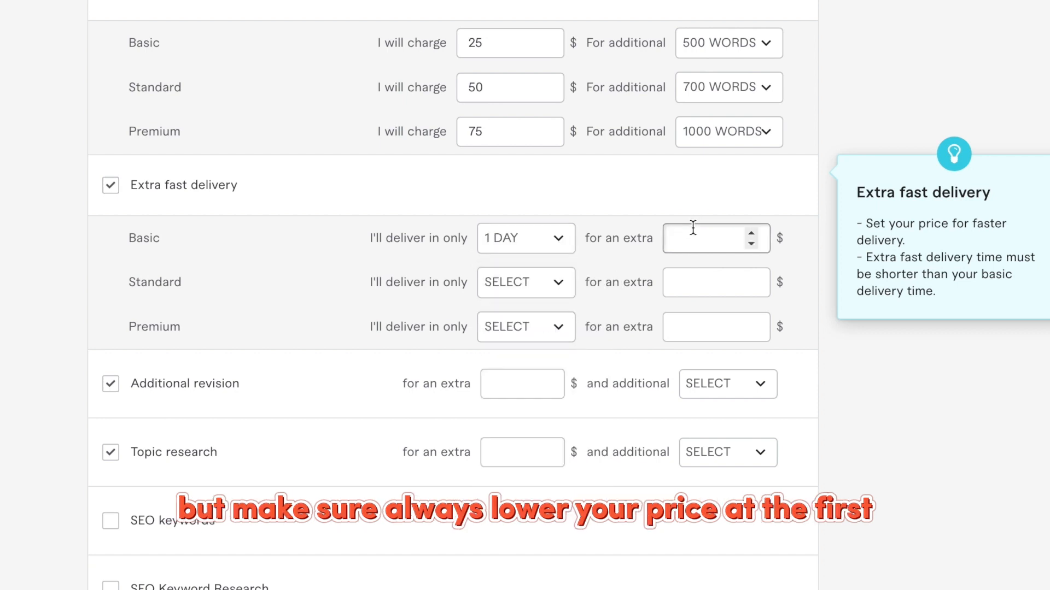
text(20)
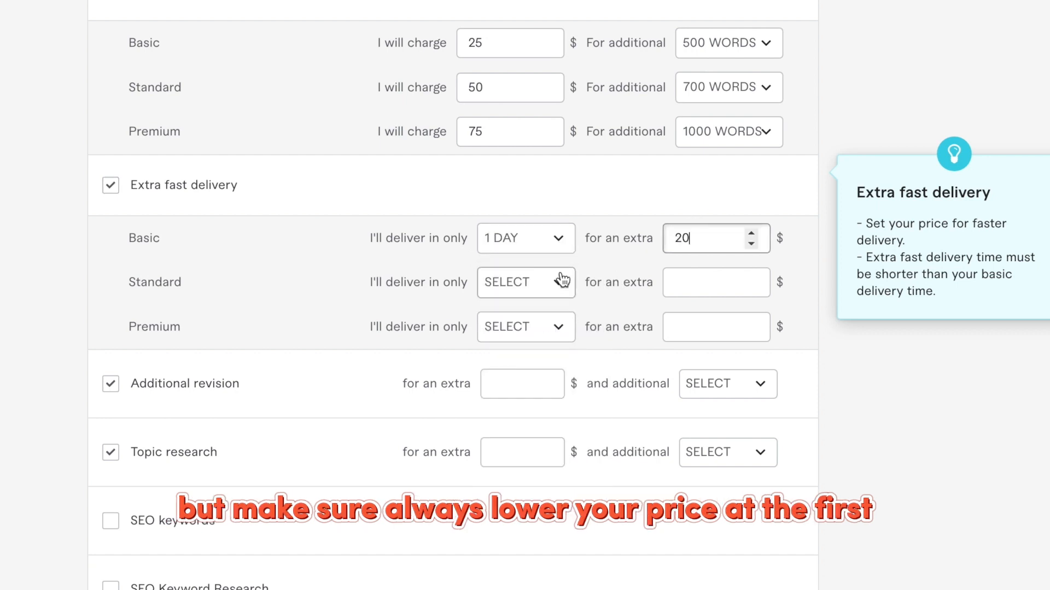
double_click(703, 234)
text(10)
click(549, 238)
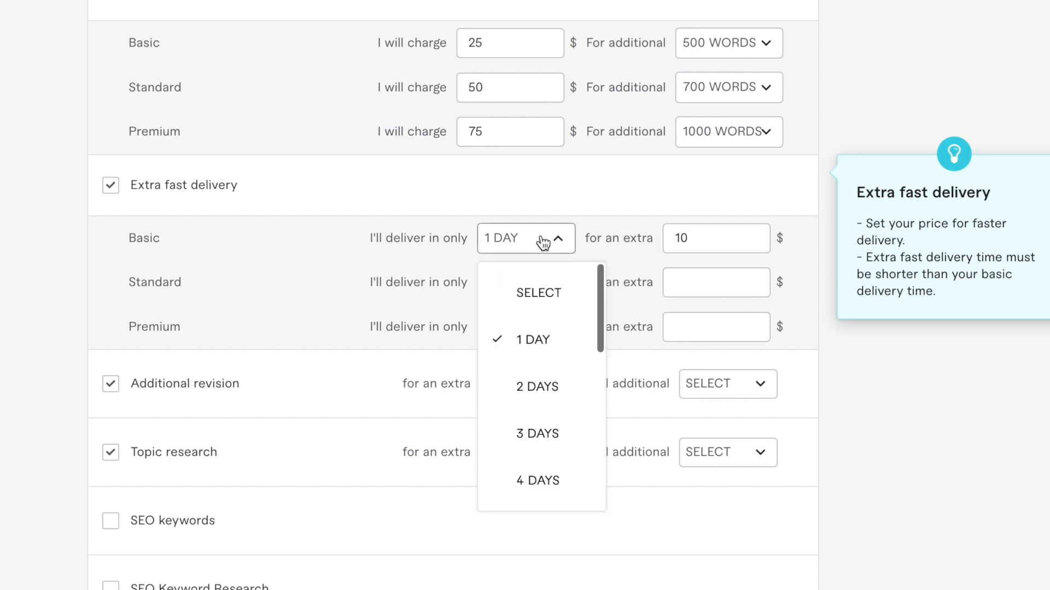
click(534, 394)
double_click(677, 238)
text(20)
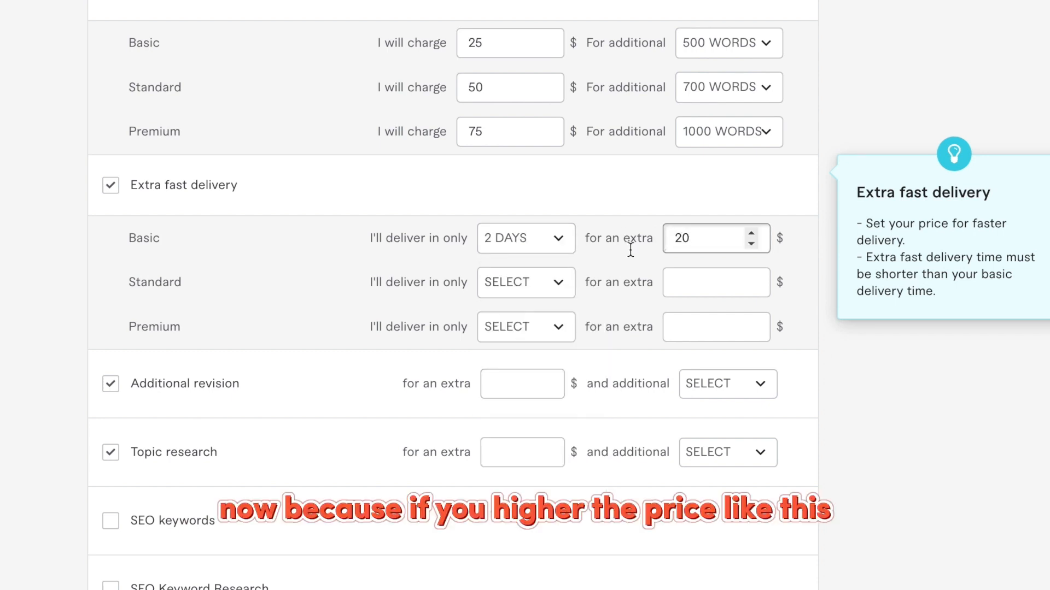
Set Basic fast-delivery price to $30 and Standard fast delivery to 2 days for $20.
click(543, 289)
double_click(684, 238)
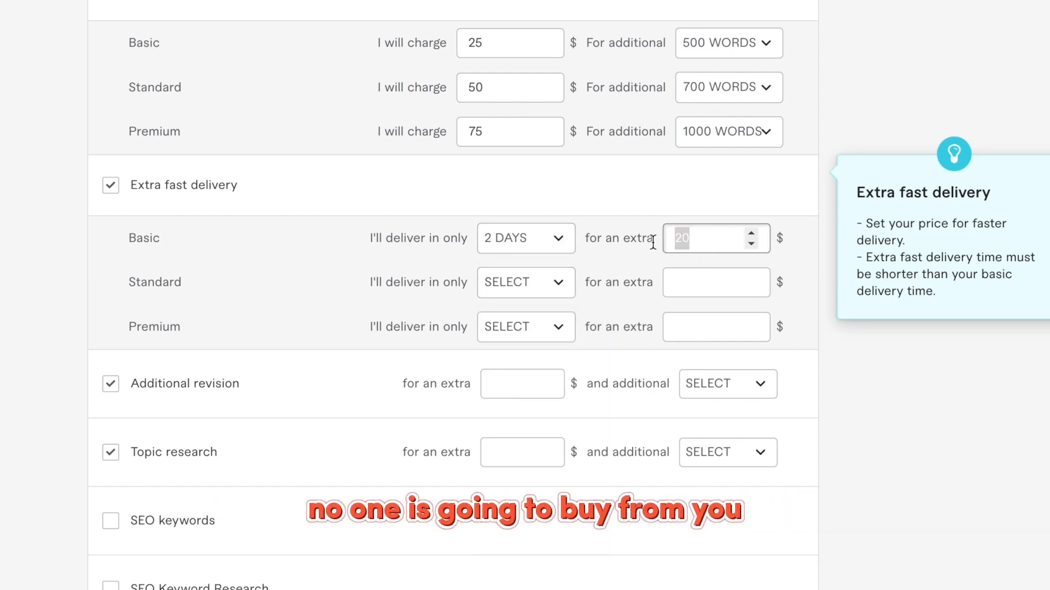
text(30)
click(558, 282)
click(537, 432)
click(675, 290)
text(20)
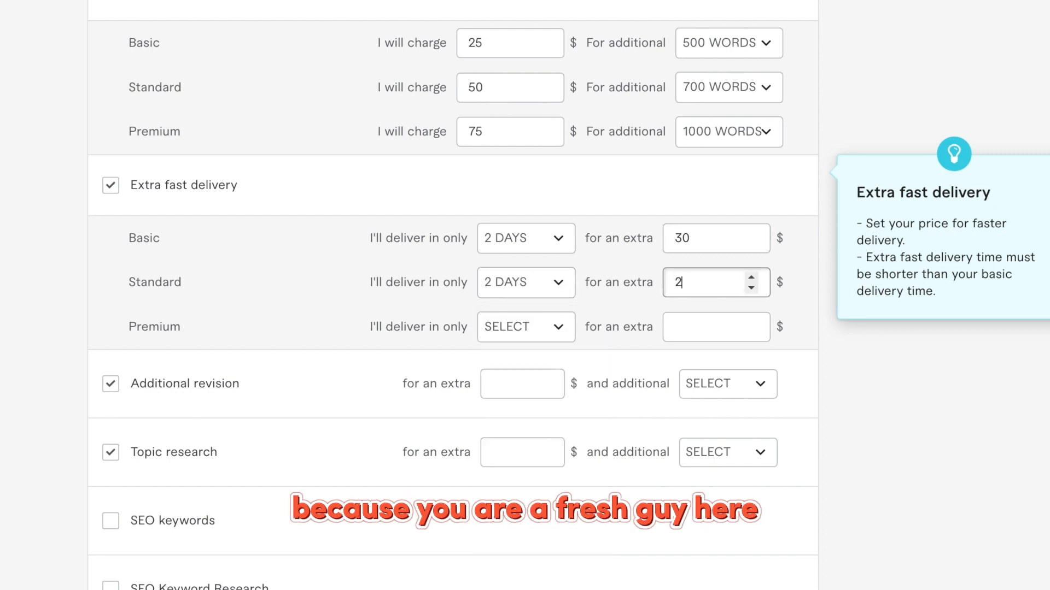
Set Premium fast delivery to 3 days at $10 and switch Basic back to 1 day.
click(540, 328)
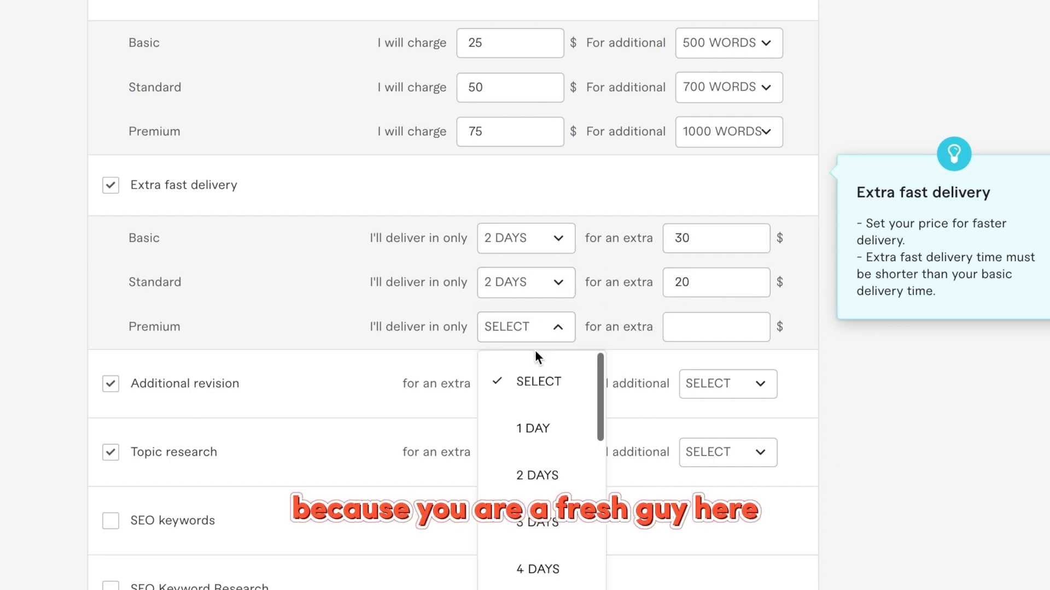
click(537, 521)
click(692, 328)
click(549, 239)
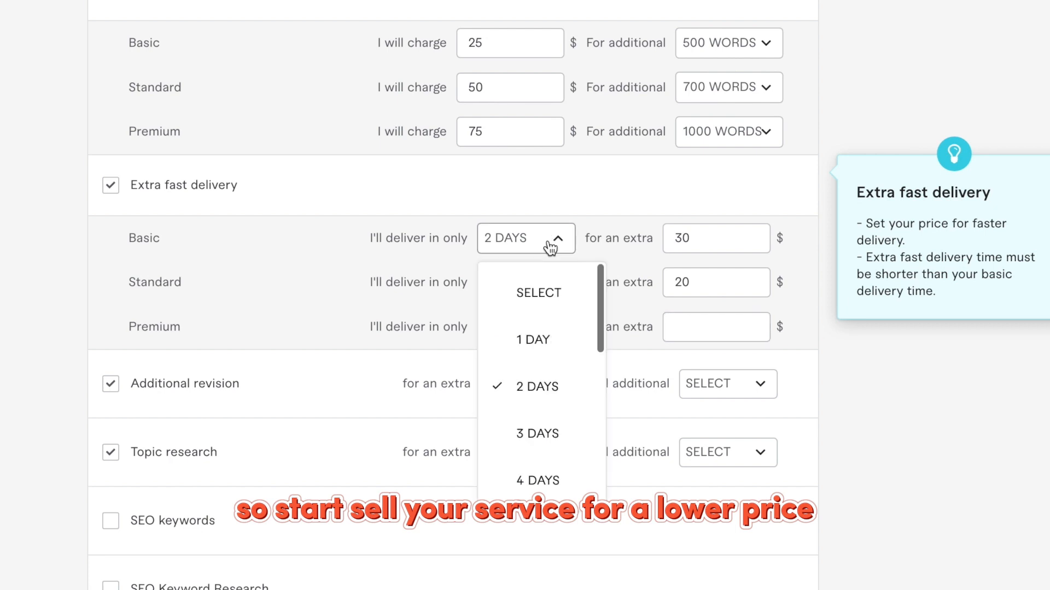
click(535, 339)
click(686, 327)
text(15)
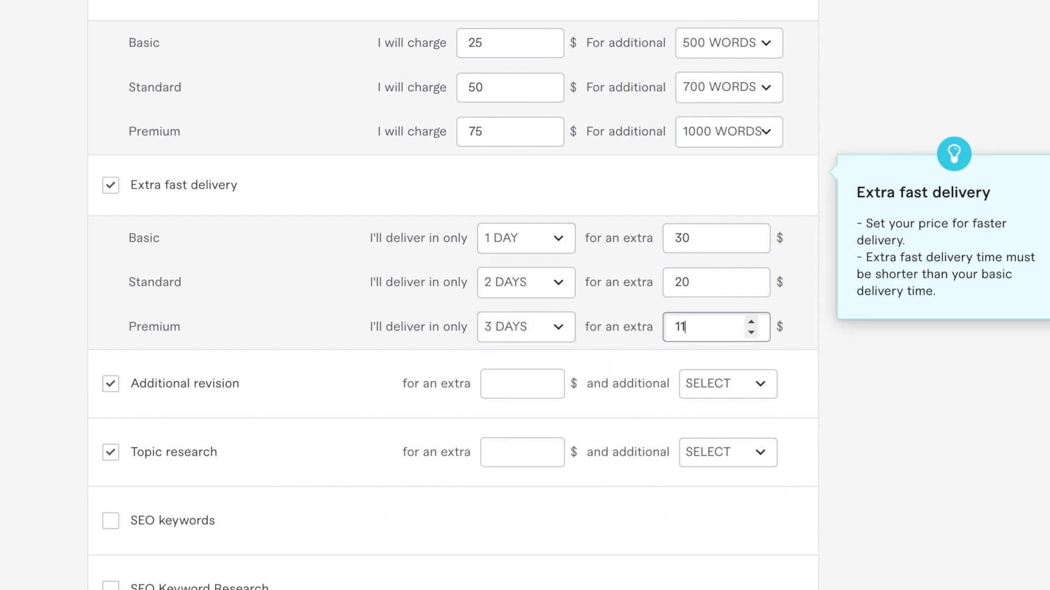
key(BackSpace)
text(0)
Add a $20 one-day additional revision, drop Topic research, clear Premium fast-delivery time, and save pricing.
scroll(684, 330, down, 3)
click(532, 197)
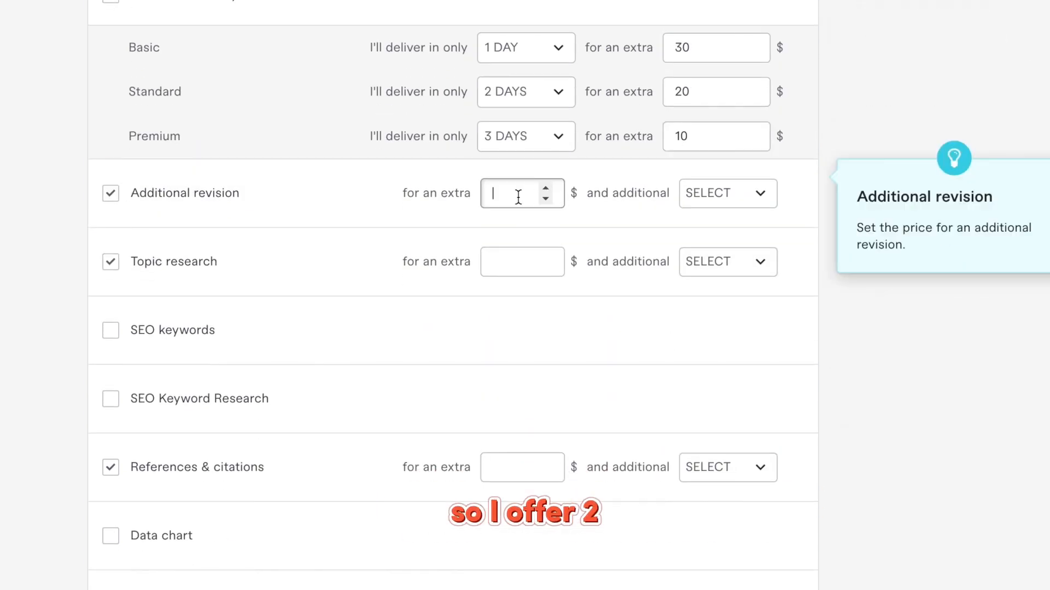
text(20)
click(711, 197)
click(724, 298)
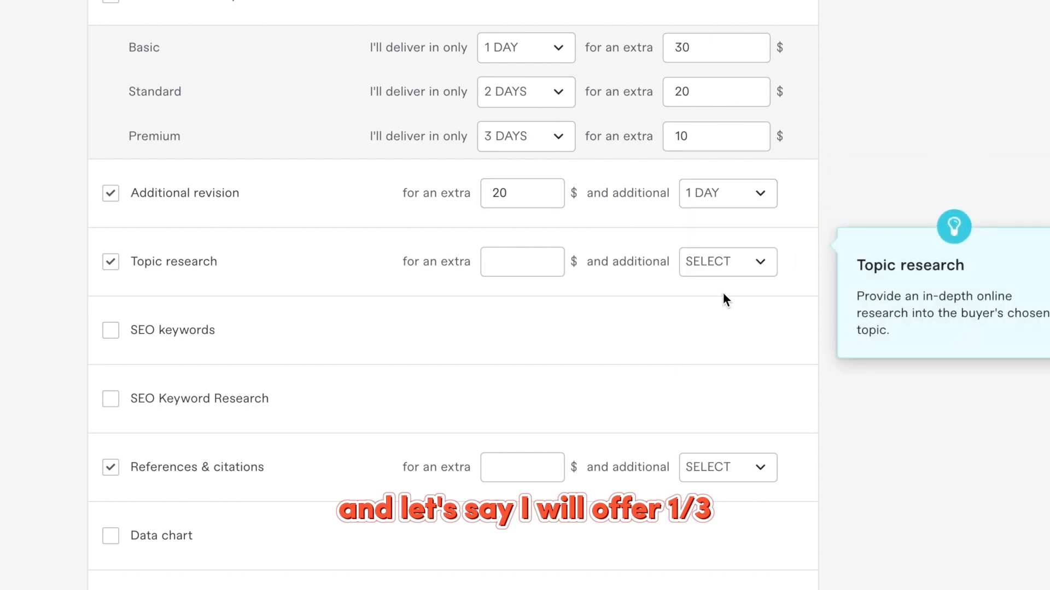
click(108, 262)
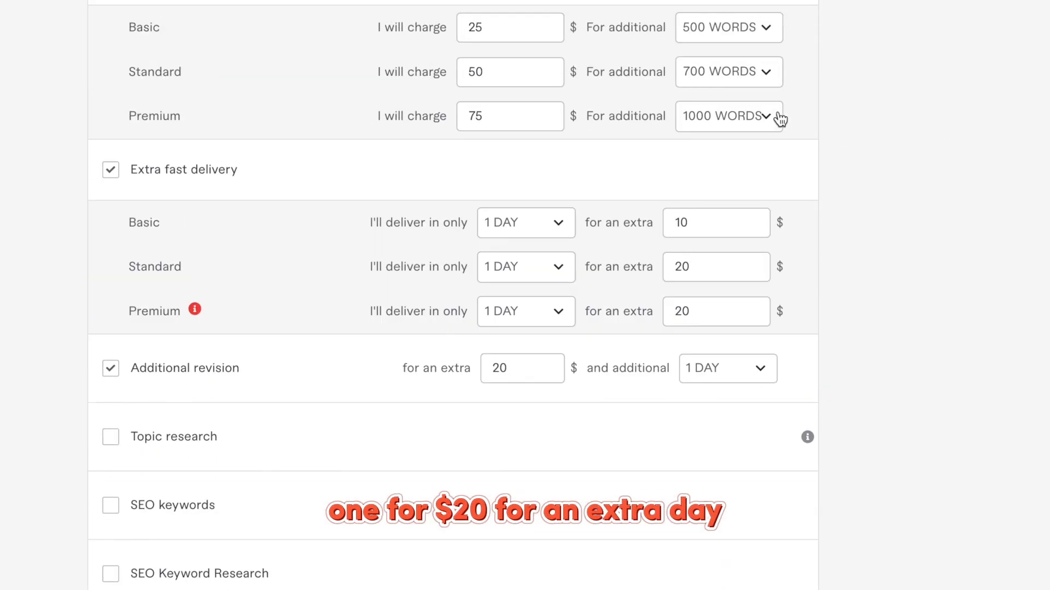
scroll(506, 368, up, 1)
click(519, 328)
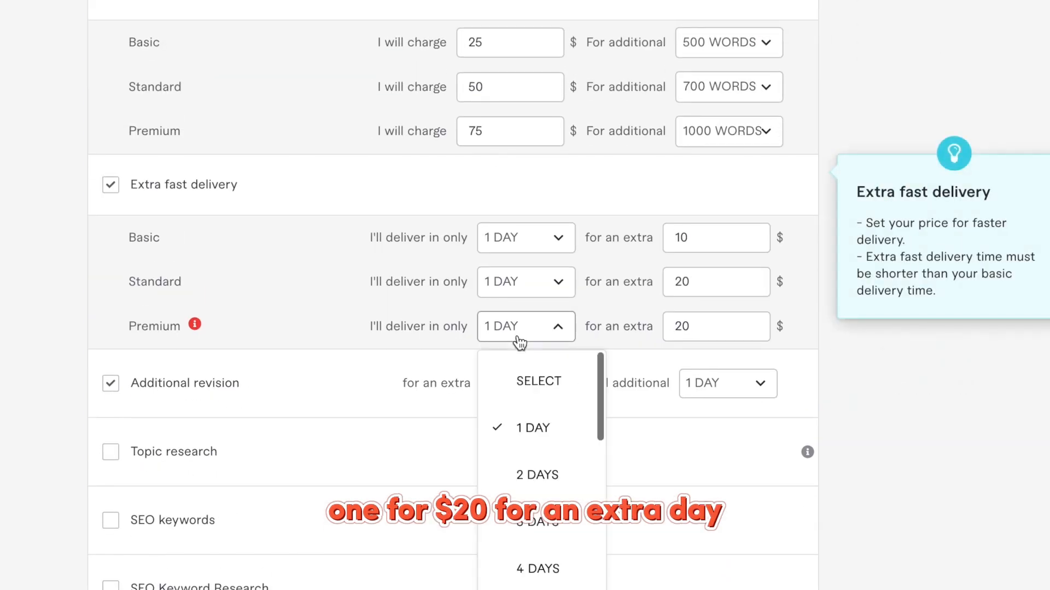
click(539, 381)
scroll(448, 356, down, 10)
click(720, 312)
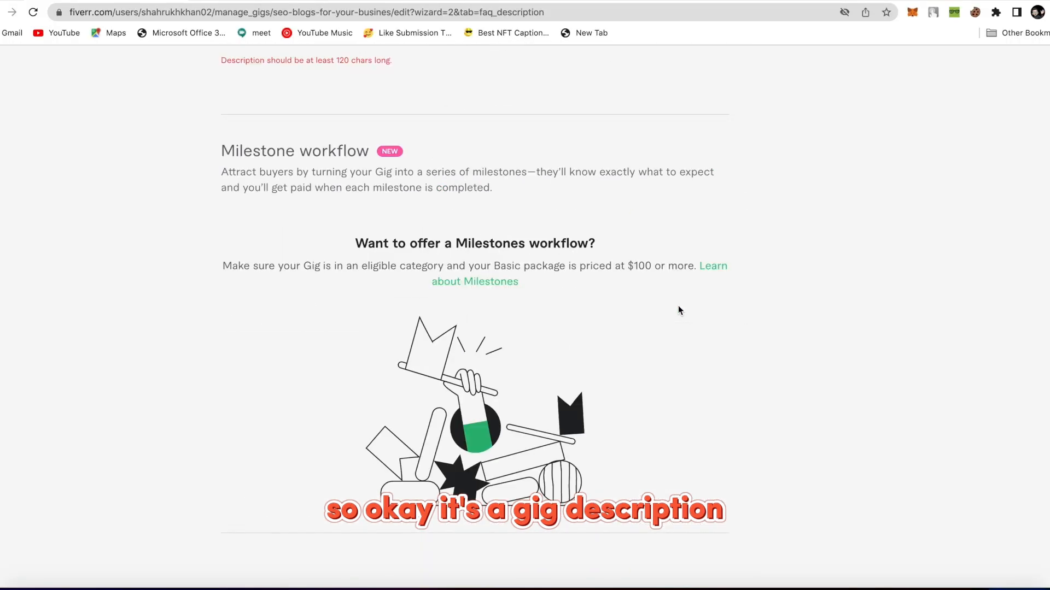
Paste the SEO blog-writing About Me text from the draft document into the gig Description (899/1200 characters).
scroll(678, 311, up, 5)
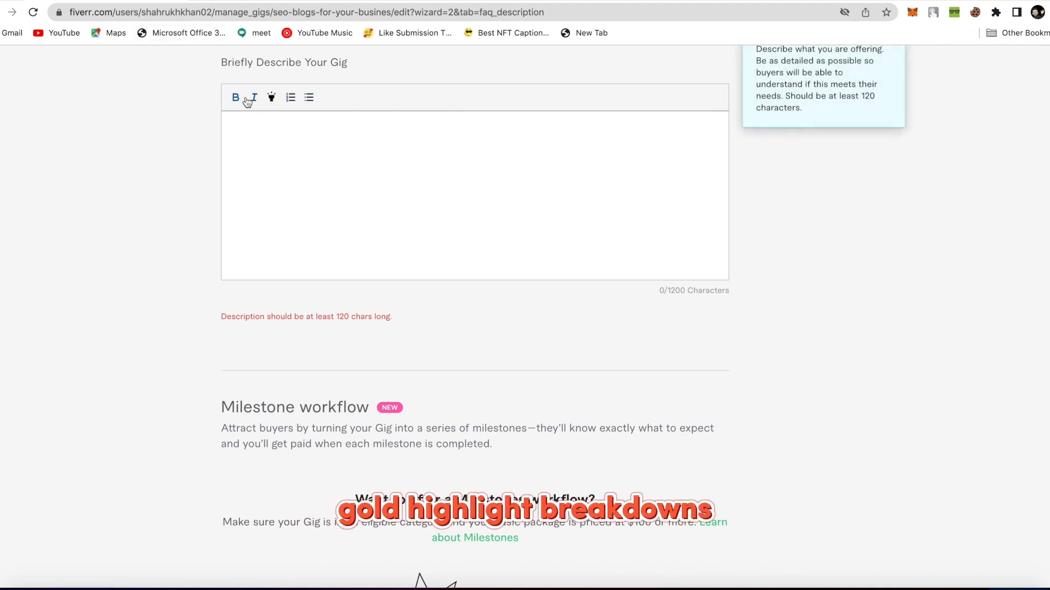
click(254, 124)
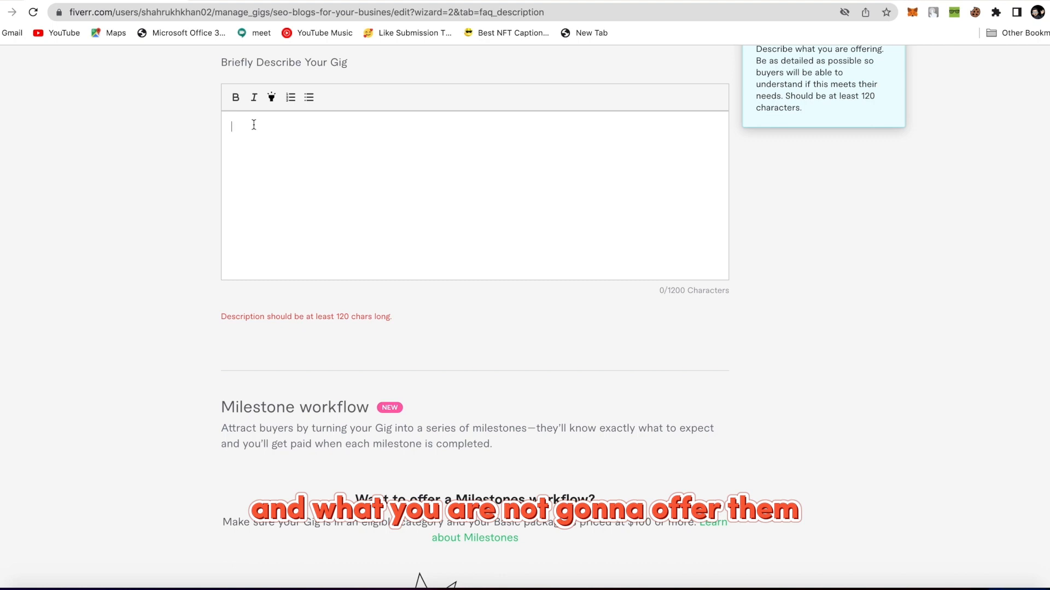
scroll(254, 124, up, 4)
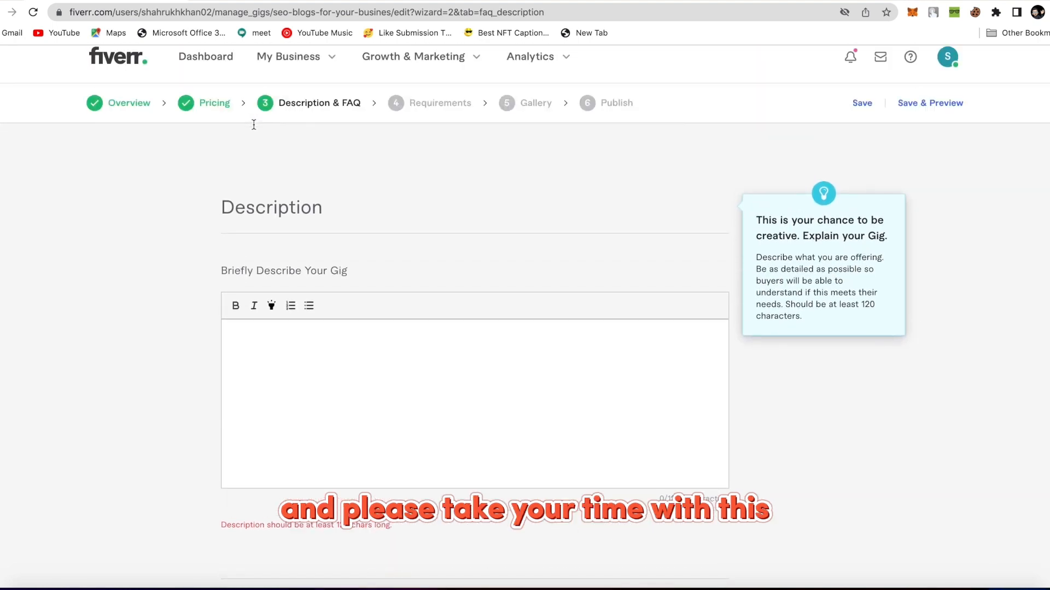
scroll(253, 125, down, 3)
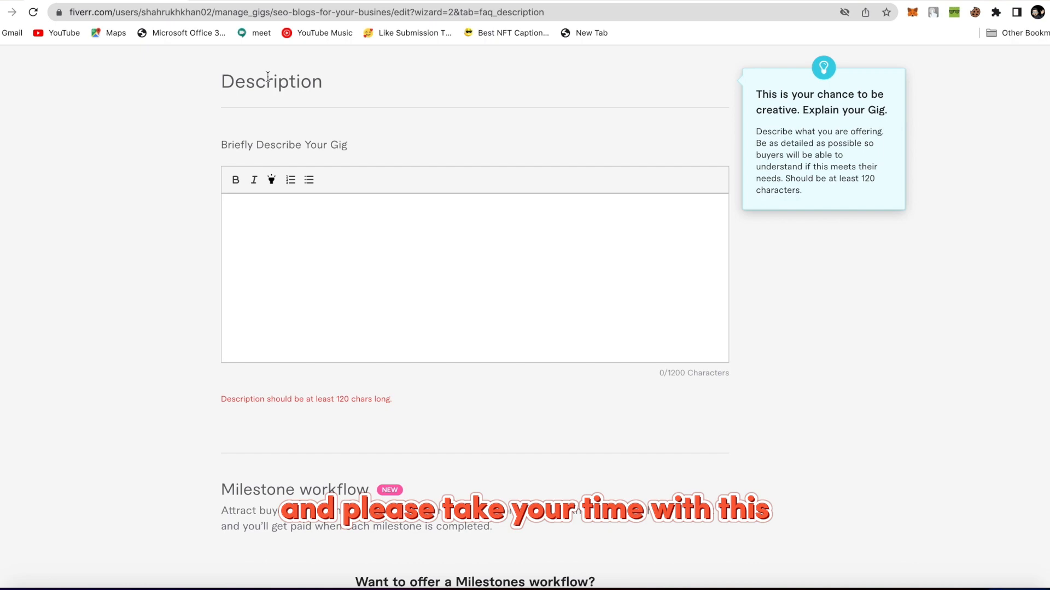
click(267, 1)
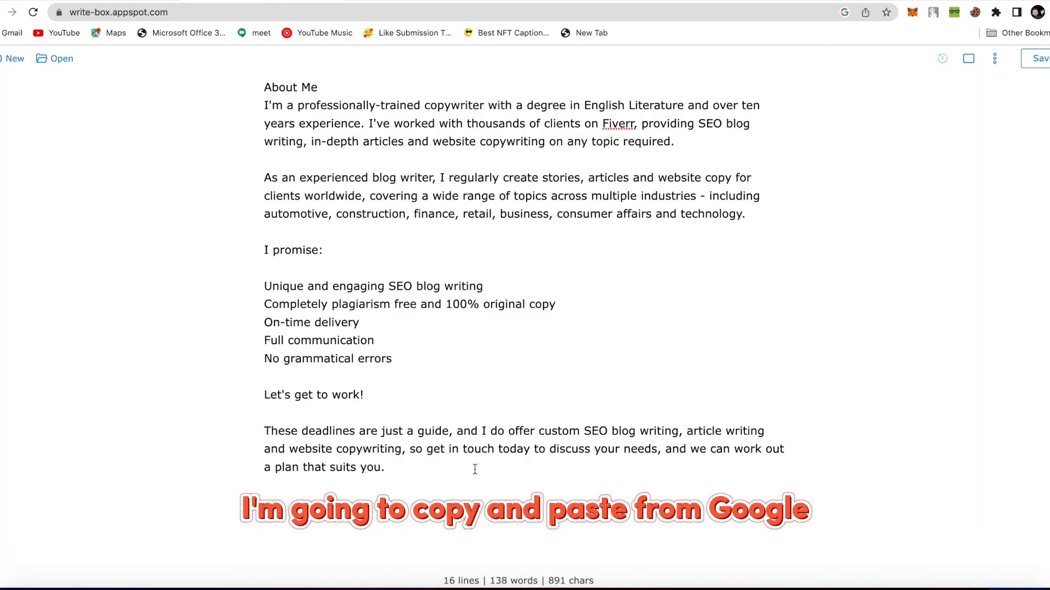
drag(475, 470, 209, 73)
key(super+c)
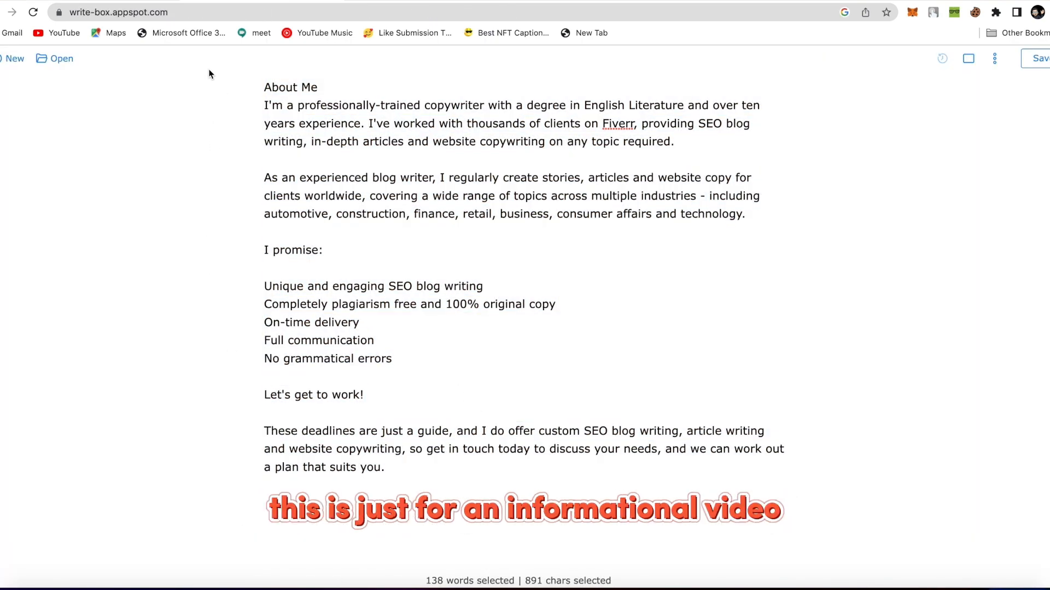
click(157, 2)
click(241, 218)
key(super+v)
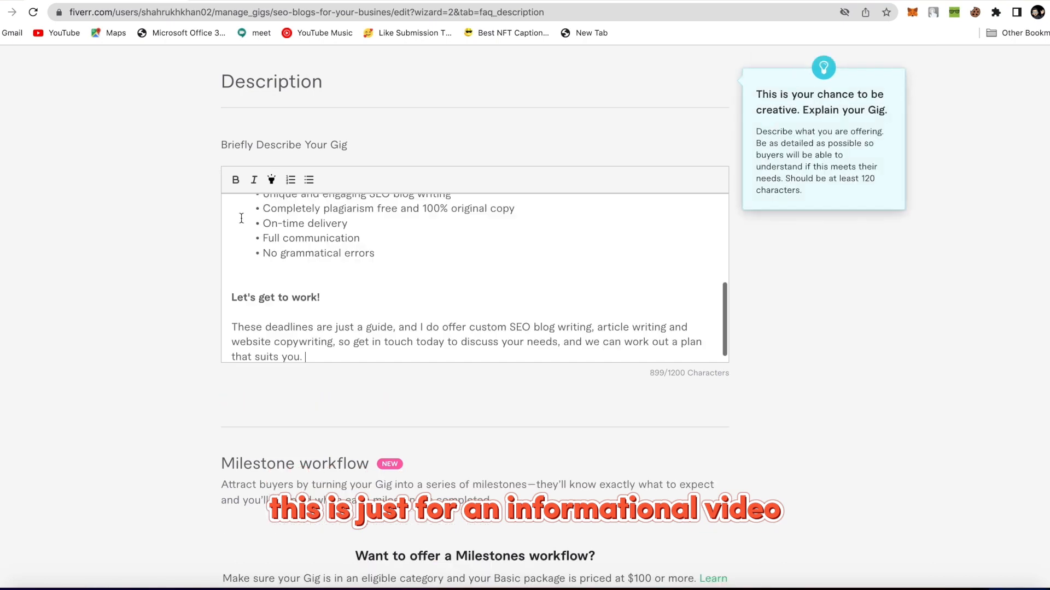
Highlight the About Me and I promise: headings in the description.
scroll(241, 219, up, 5)
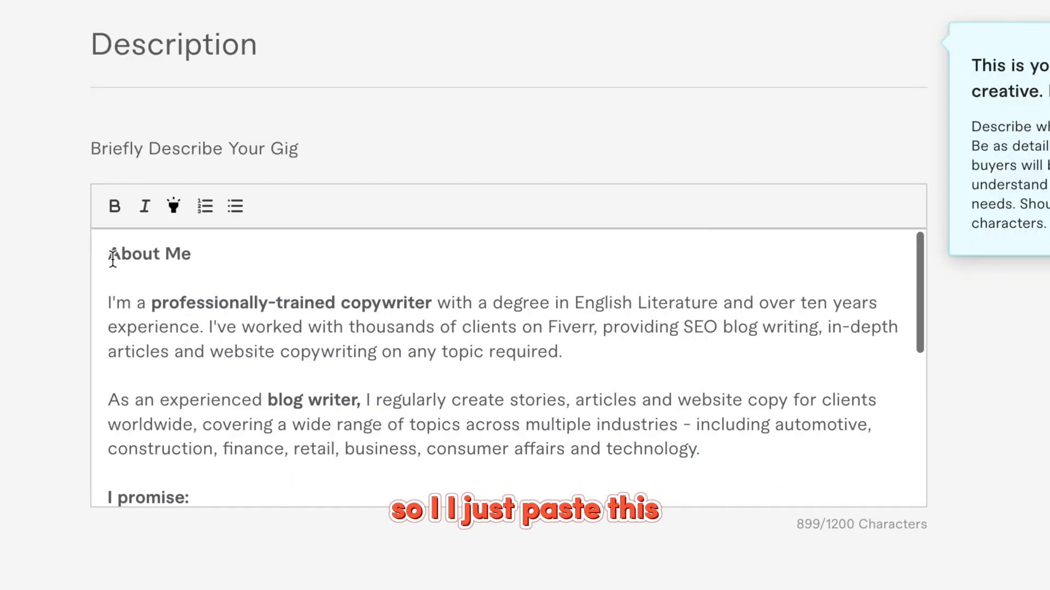
drag(109, 255, 206, 260)
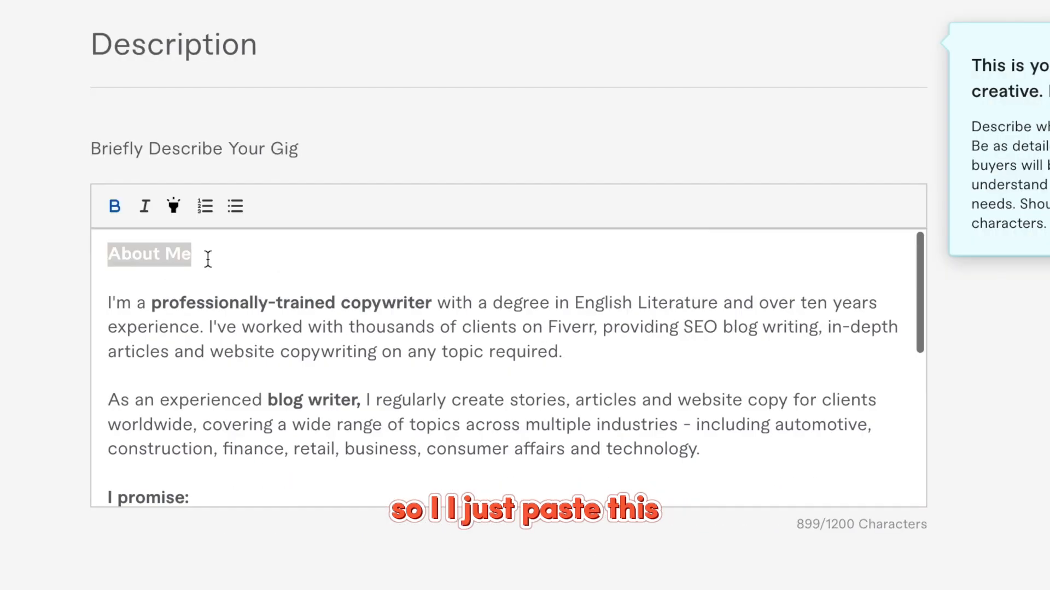
click(175, 211)
scroll(188, 346, down, 3)
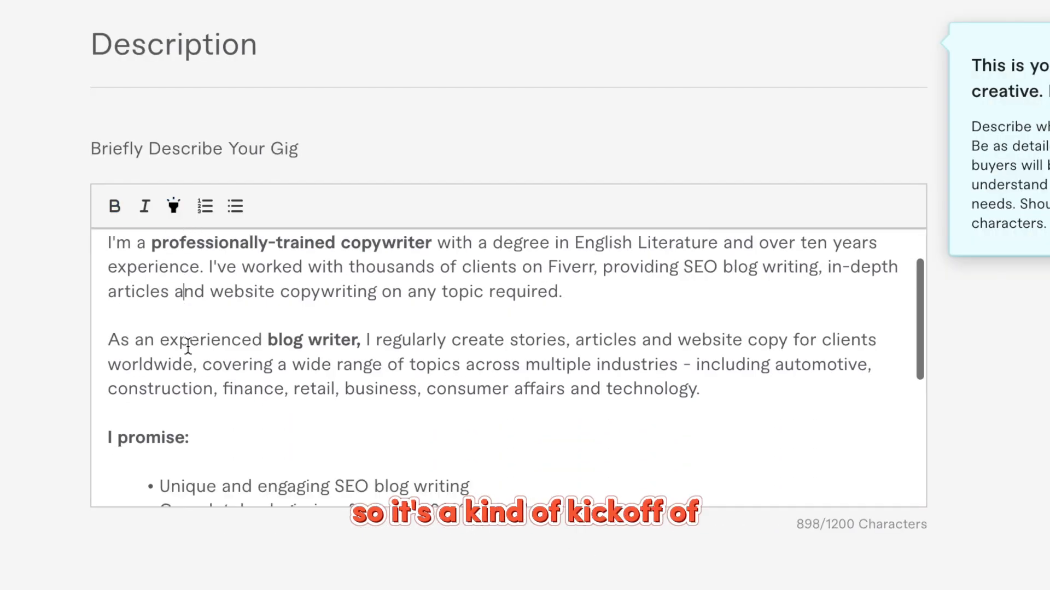
drag(109, 366, 216, 363)
click(172, 209)
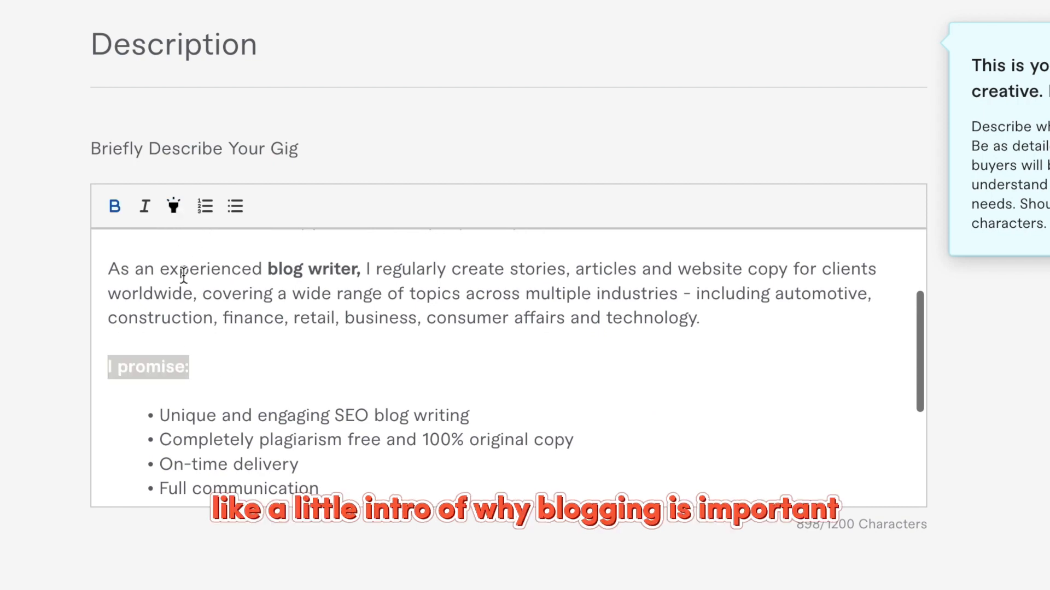
Select the opening and blog-writer paragraphs, then clear each selection without formatting.
scroll(186, 278, up, 5)
drag(107, 300, 604, 370)
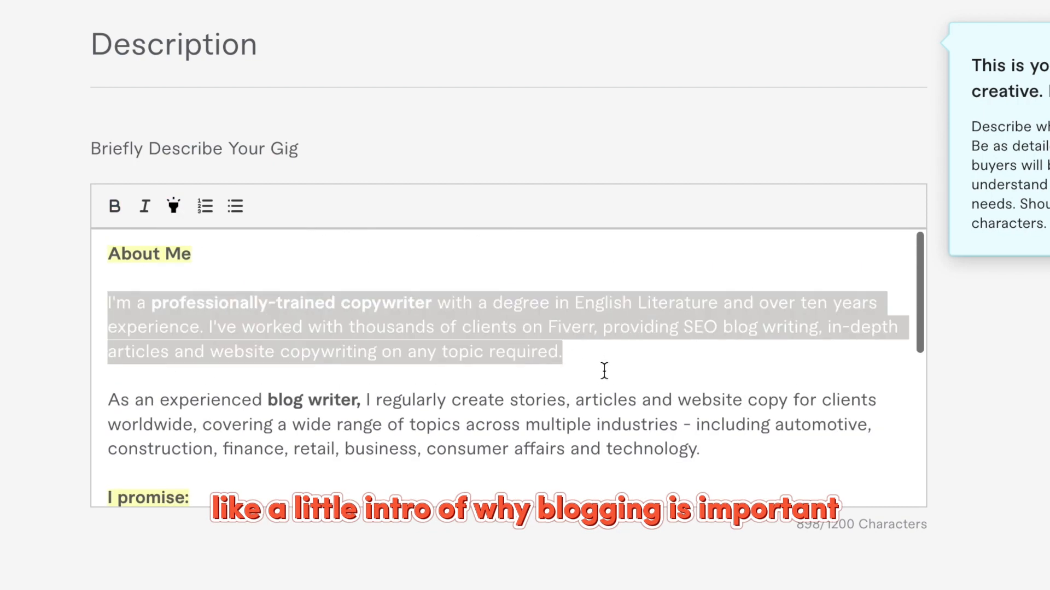
click(609, 377)
scroll(129, 405, down, 1)
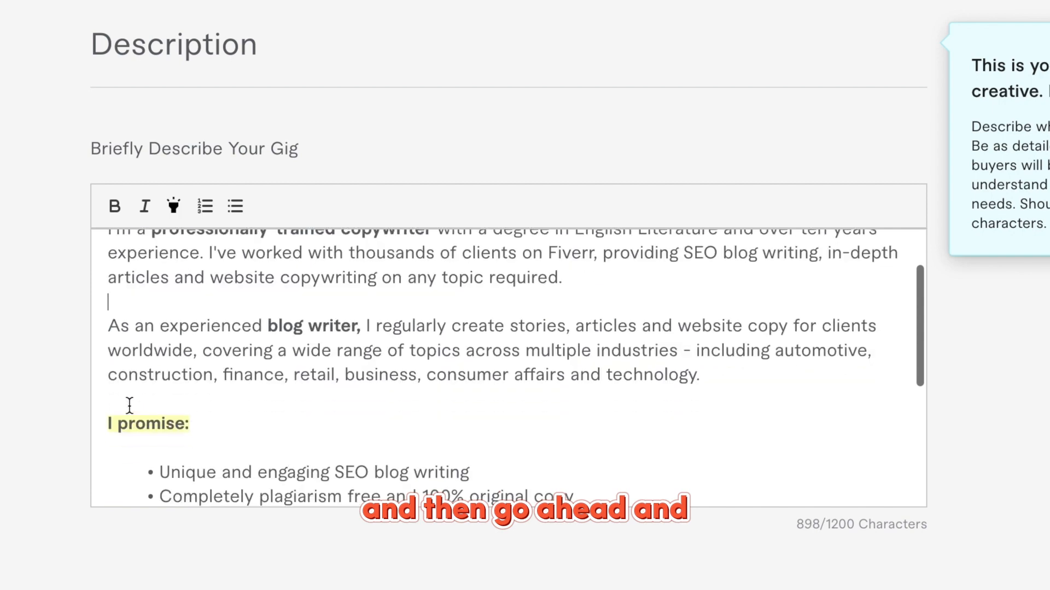
drag(112, 327, 679, 409)
click(685, 408)
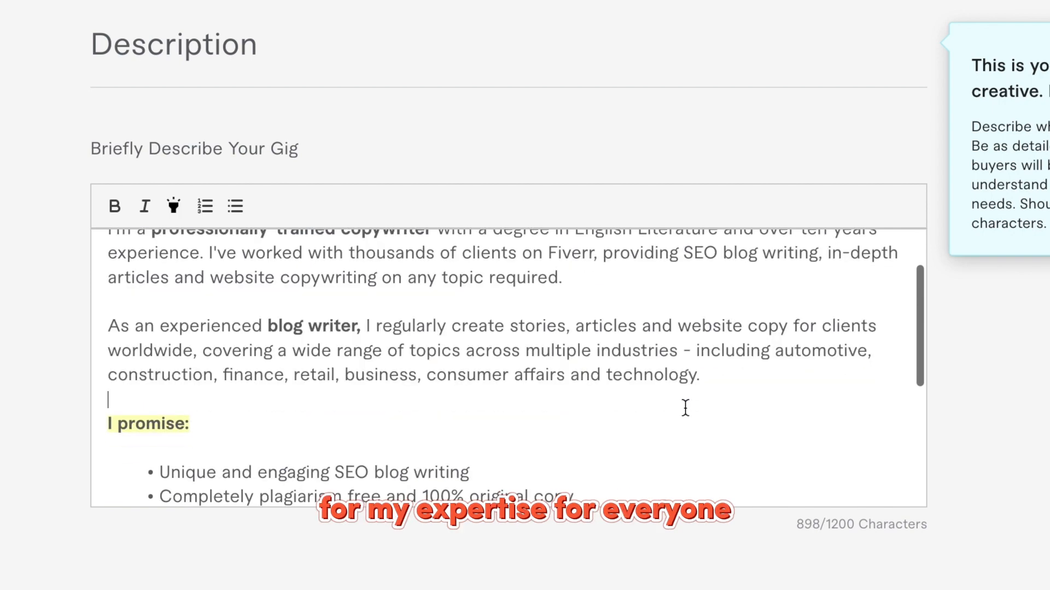
scroll(684, 408, down, 3)
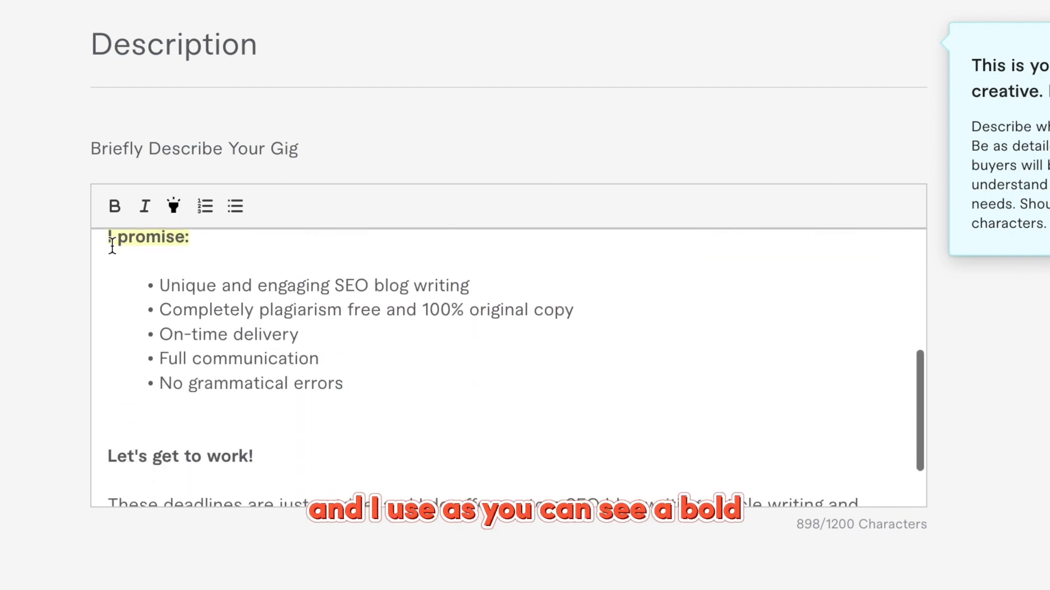
scroll(112, 246, up, 4)
drag(152, 303, 356, 302)
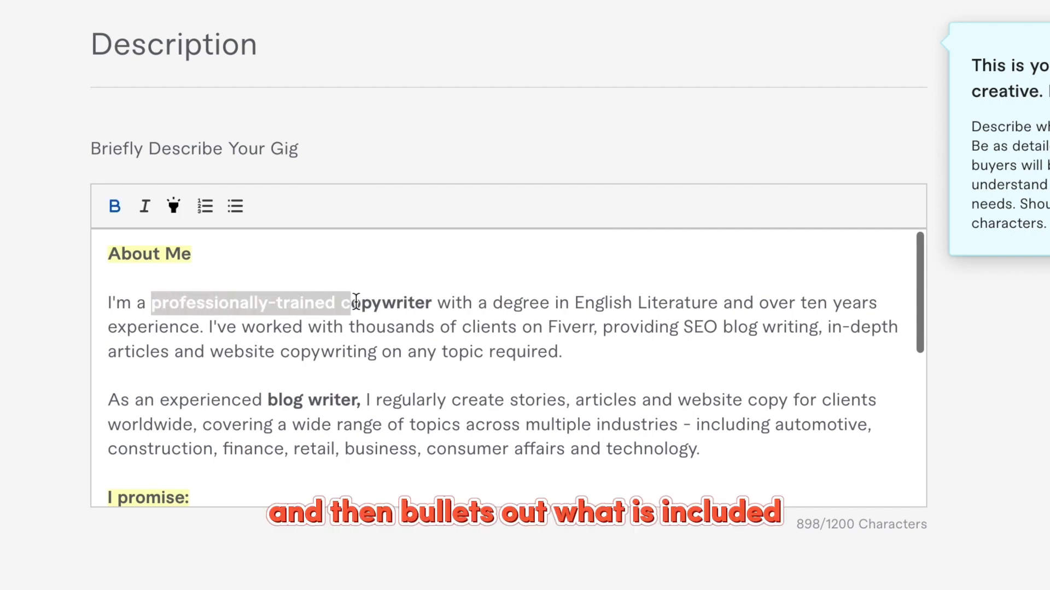
click(356, 303)
scroll(351, 300, down, 6)
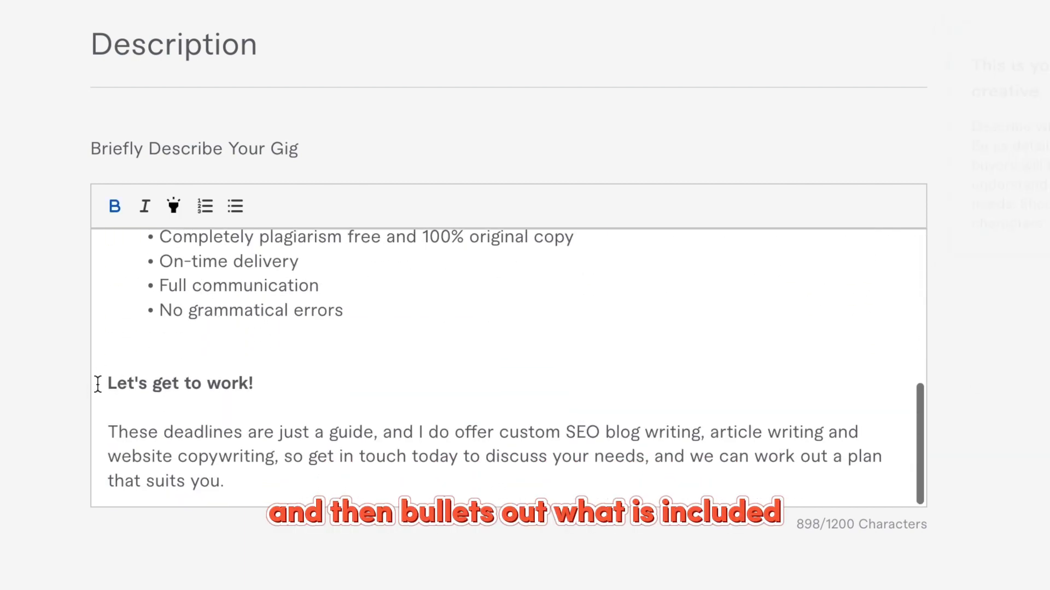
Highlight the Let's get to work! closing line in yellow and review the description.
drag(97, 384, 306, 385)
click(173, 209)
click(279, 327)
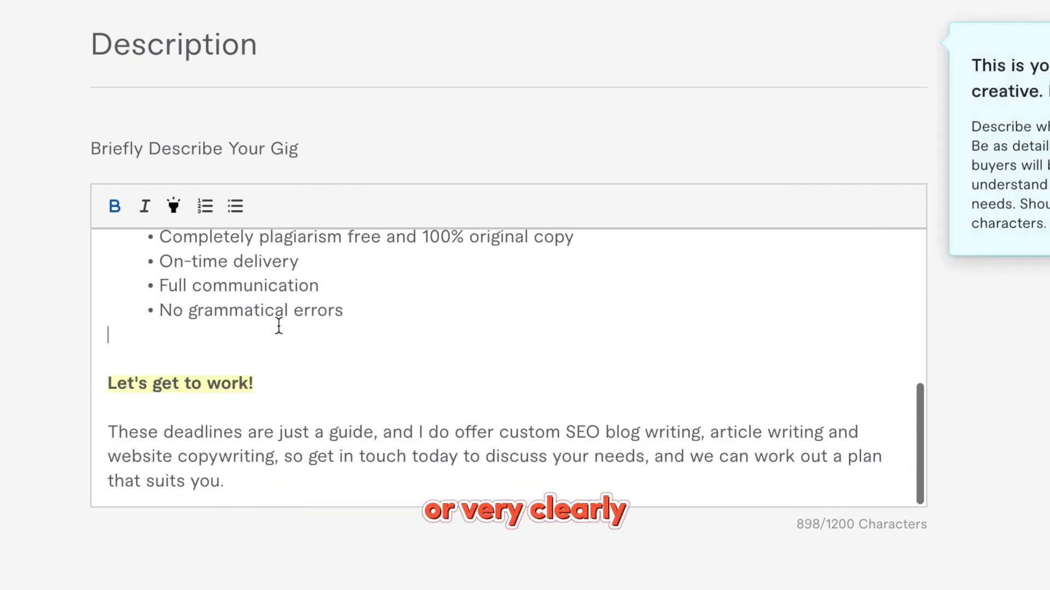
scroll(278, 327, up, 3)
scroll(278, 326, down, 2)
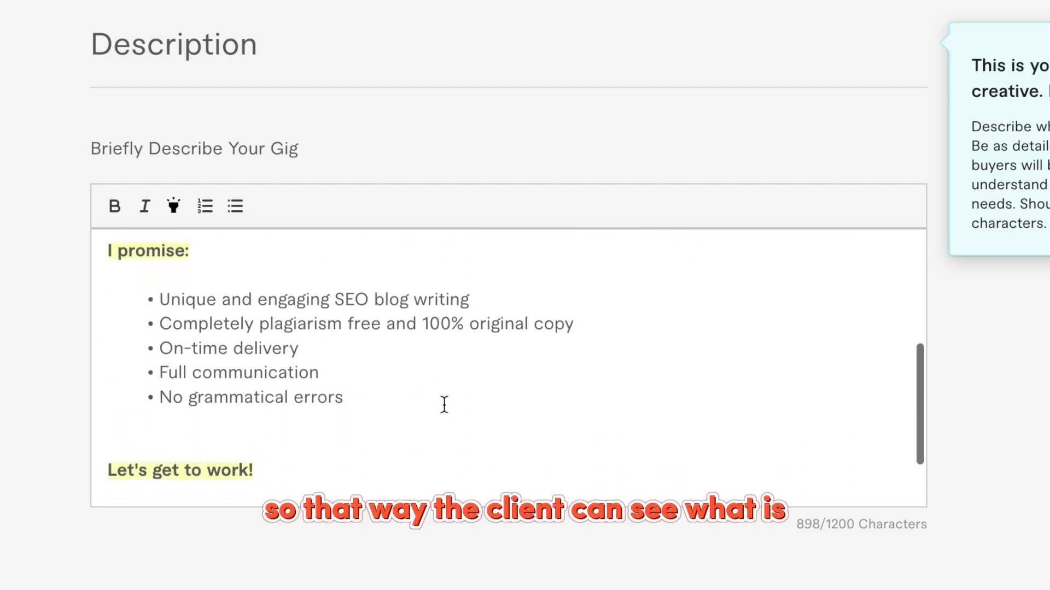
scroll(444, 405, down, 3)
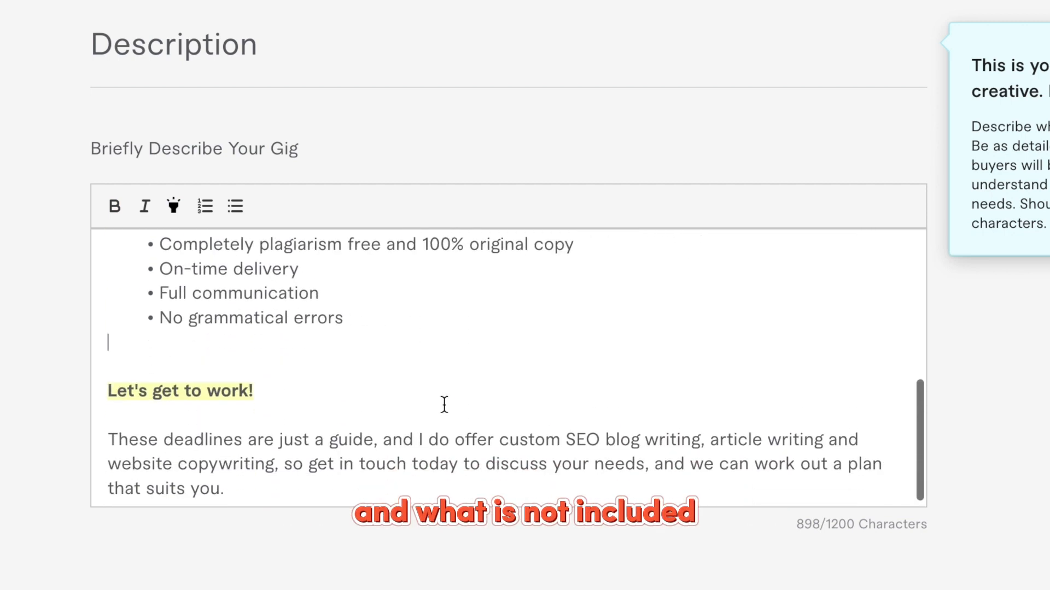
scroll(443, 405, down, 3)
scroll(444, 405, down, 2)
scroll(445, 412, up, 3)
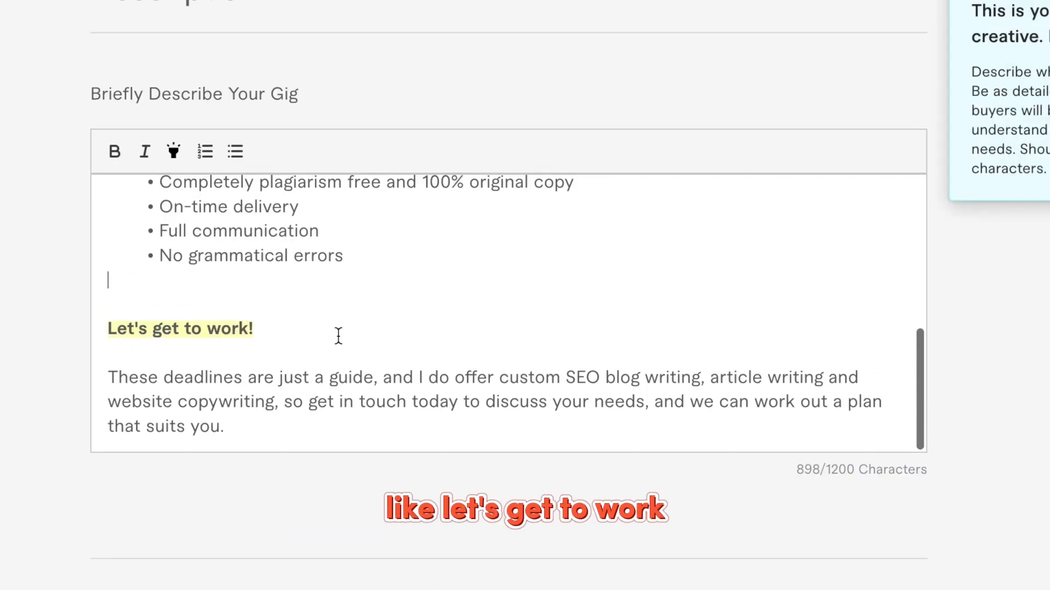
scroll(339, 336, down, 2)
scroll(339, 336, up, 5)
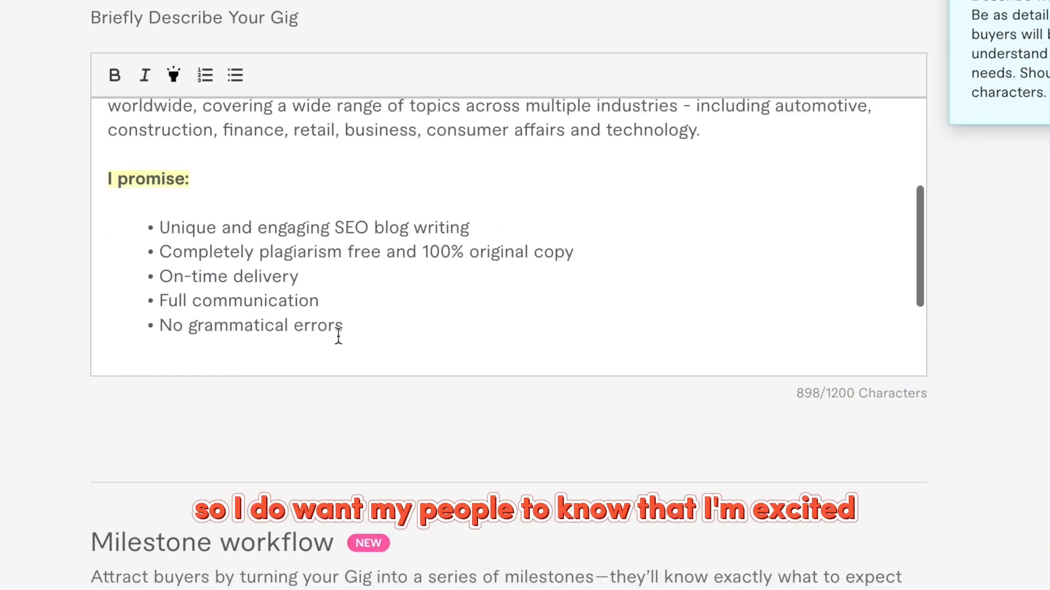
scroll(338, 336, up, 5)
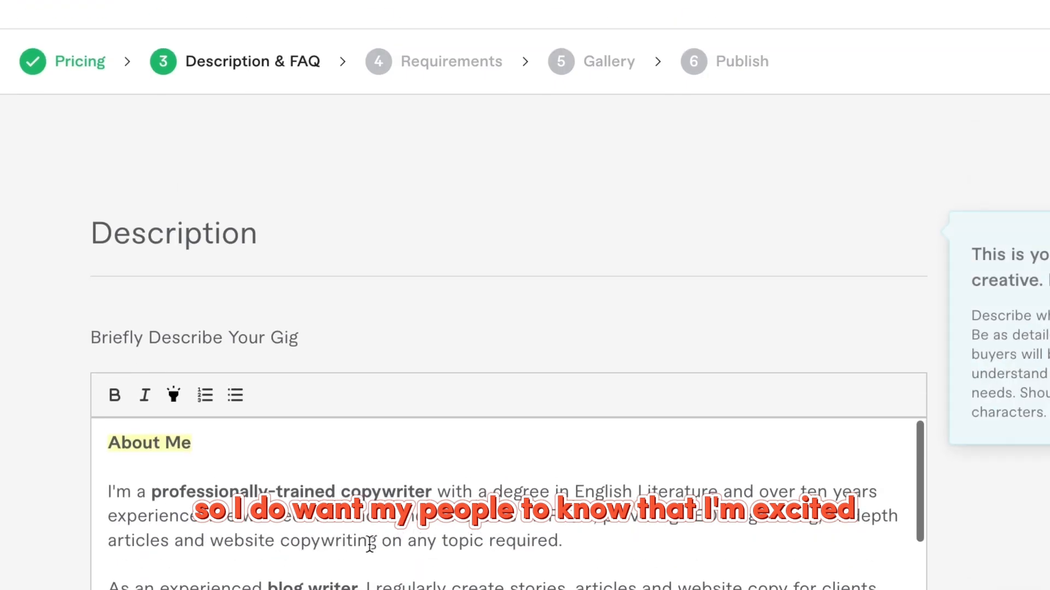
scroll(396, 555, down, 4)
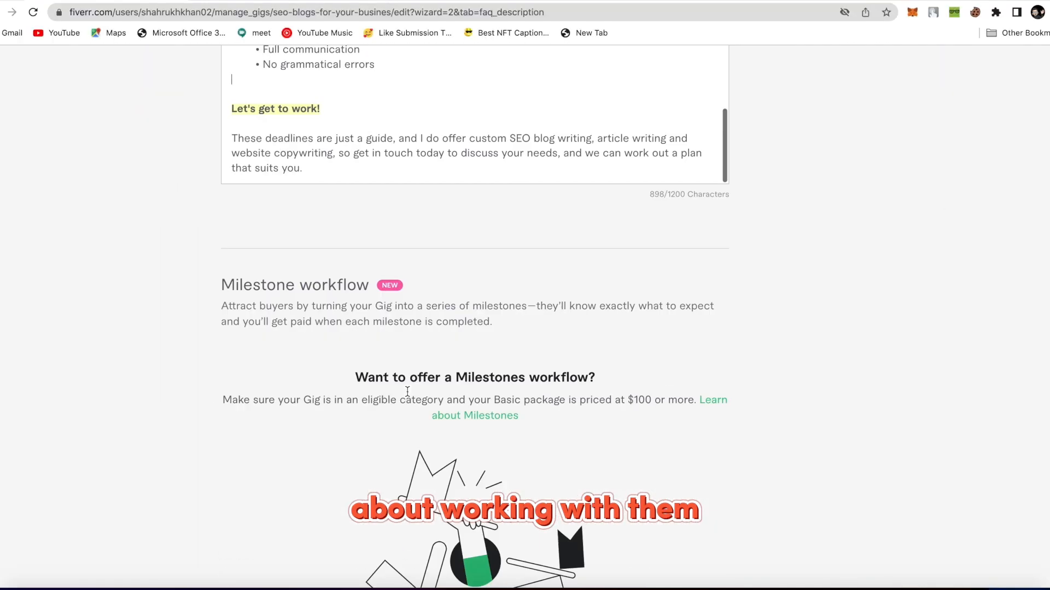
Add the FAQ 'Are you a native speaker ?' with an answer about working comfortably for clients worldwide.
scroll(407, 391, down, 10)
mouse_move(274, 228)
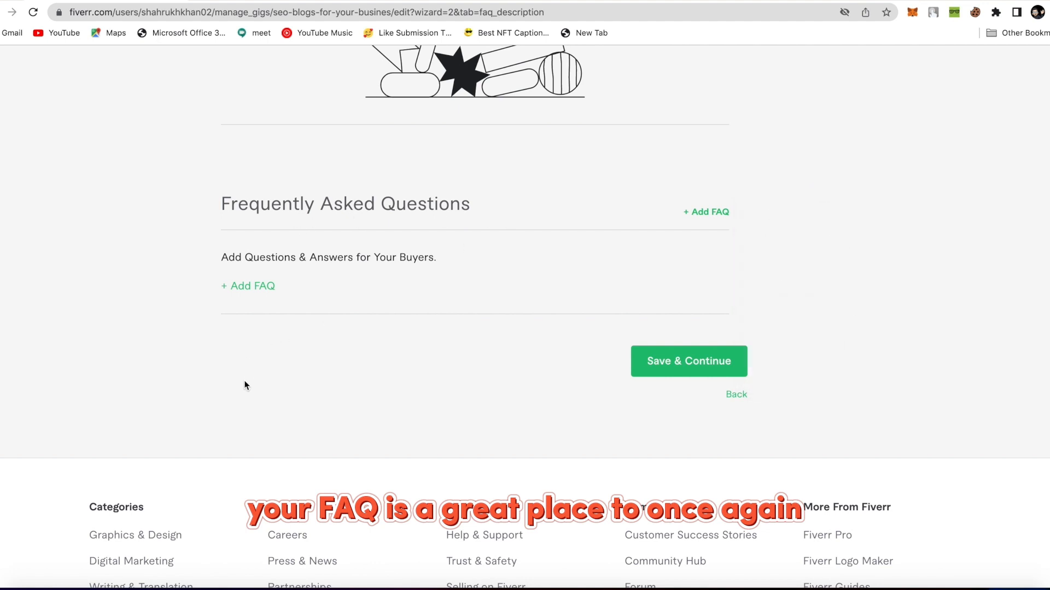
click(255, 286)
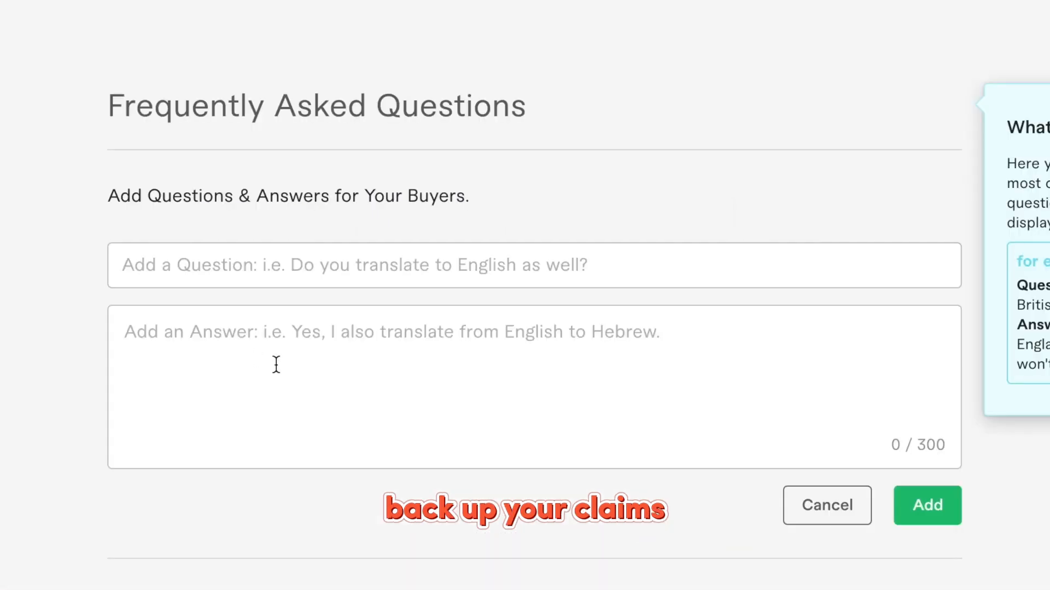
click(323, 277)
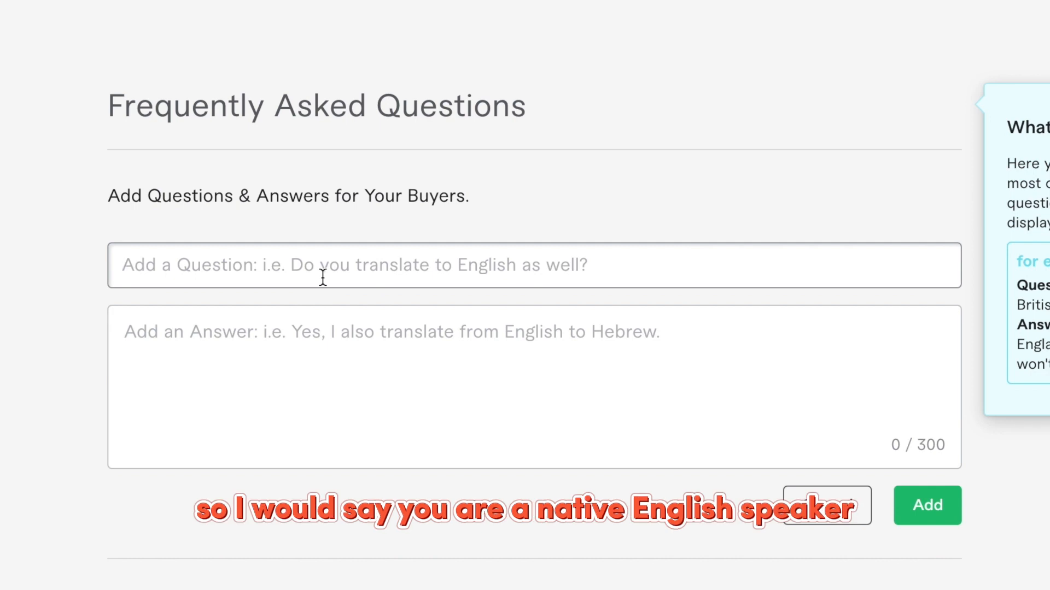
text(Are you a )
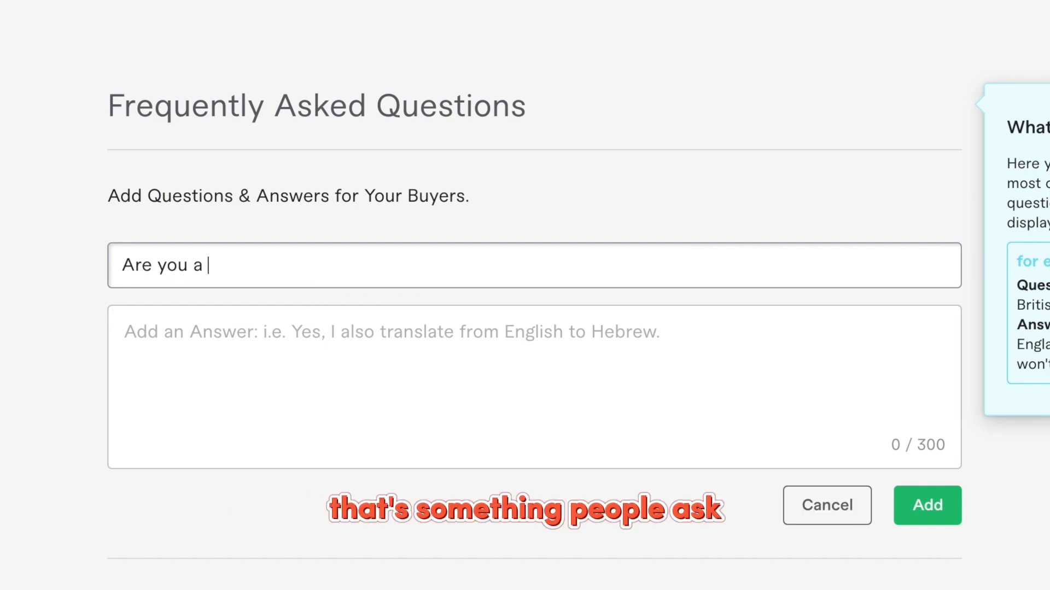
text(native spe)
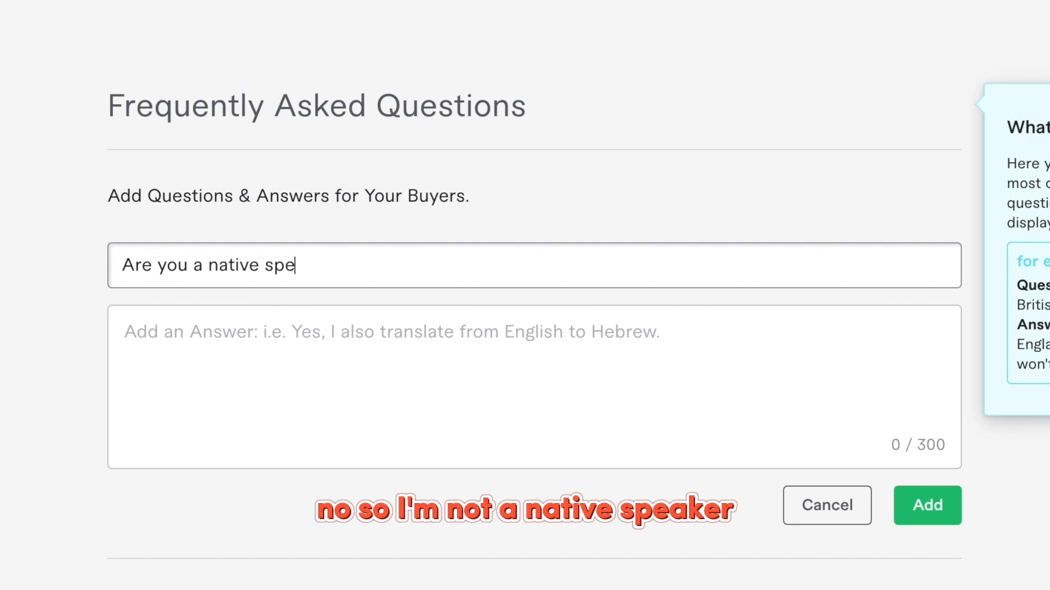
text(aker ?)
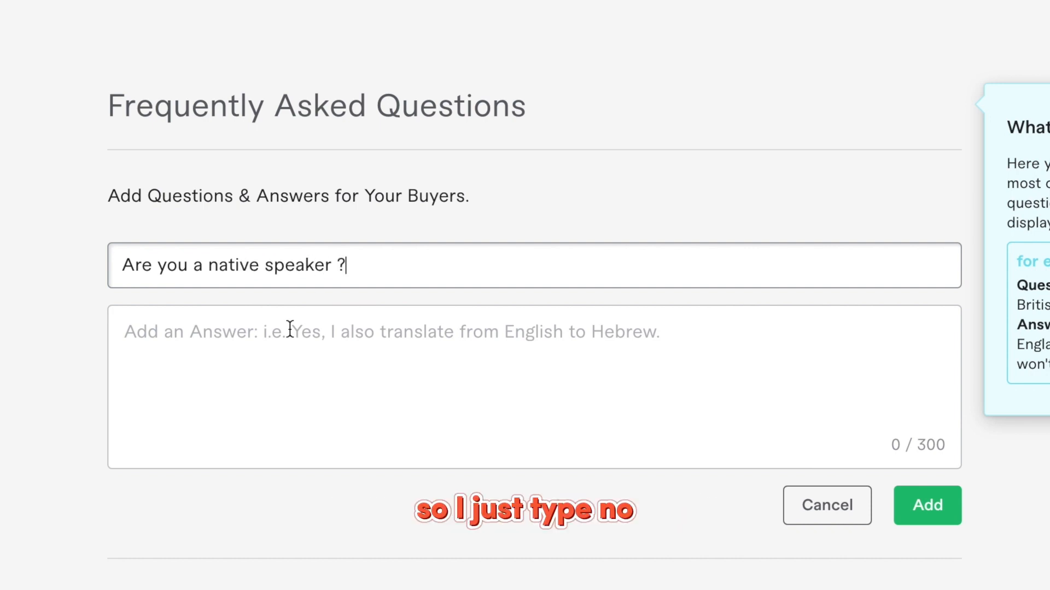
click(286, 331)
text(No, i wa)
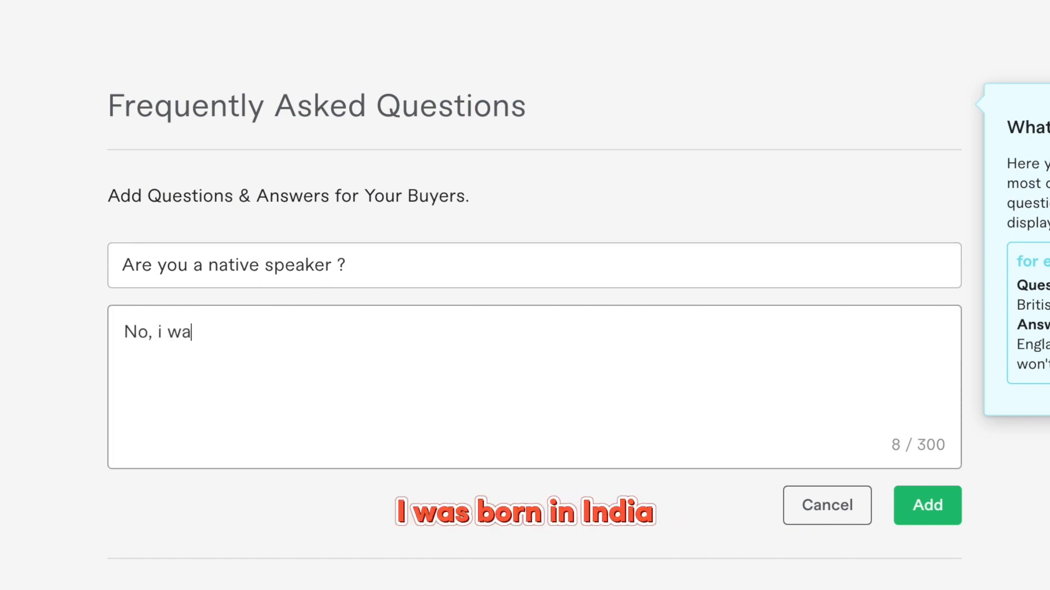
text(s born in India mum)
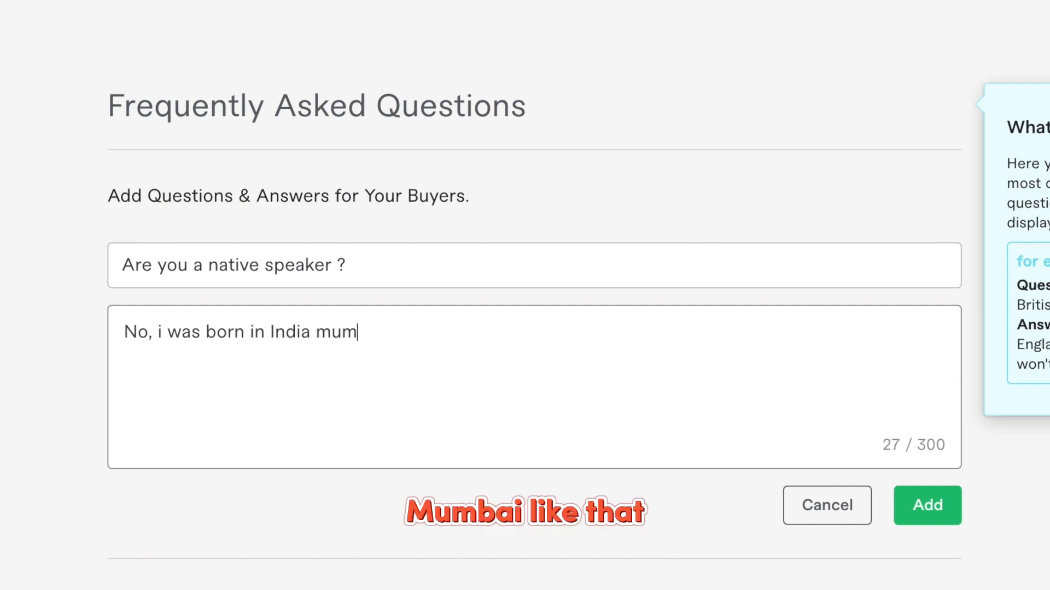
text(bai, but i was worked)
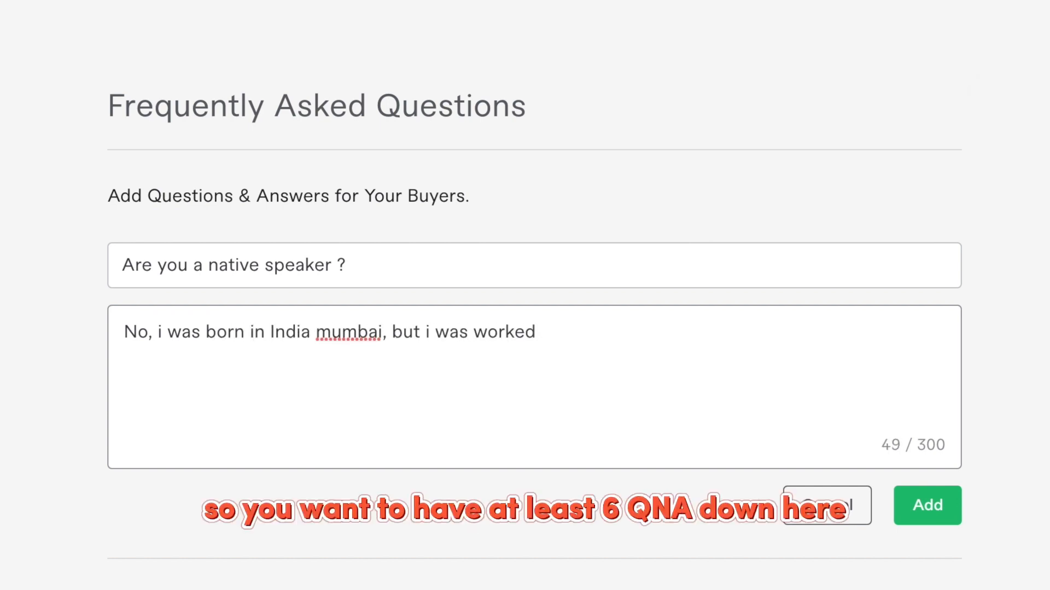
text( from across the globe)
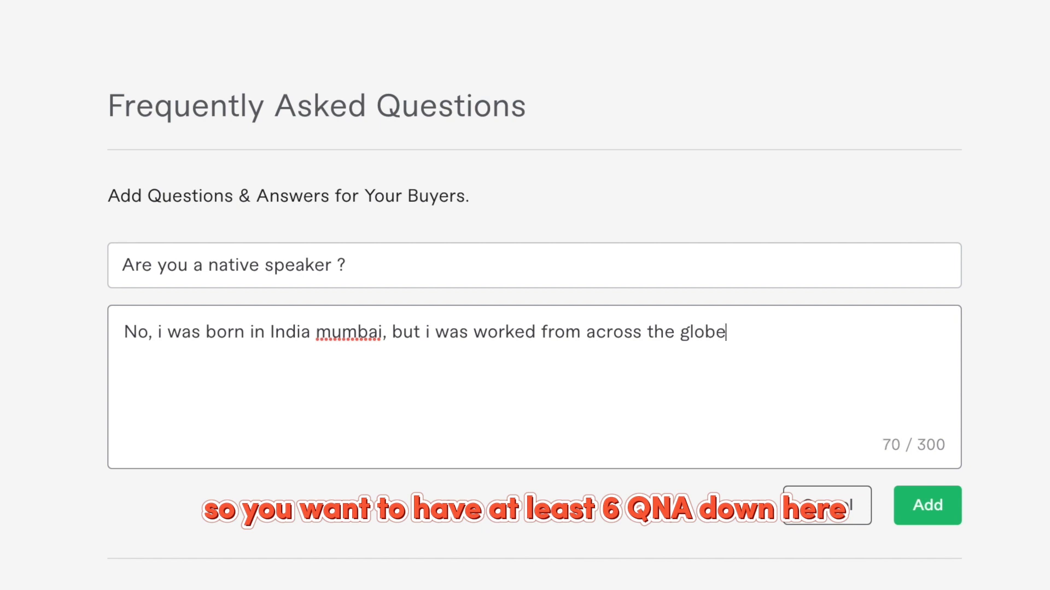
text( and iam comfor)
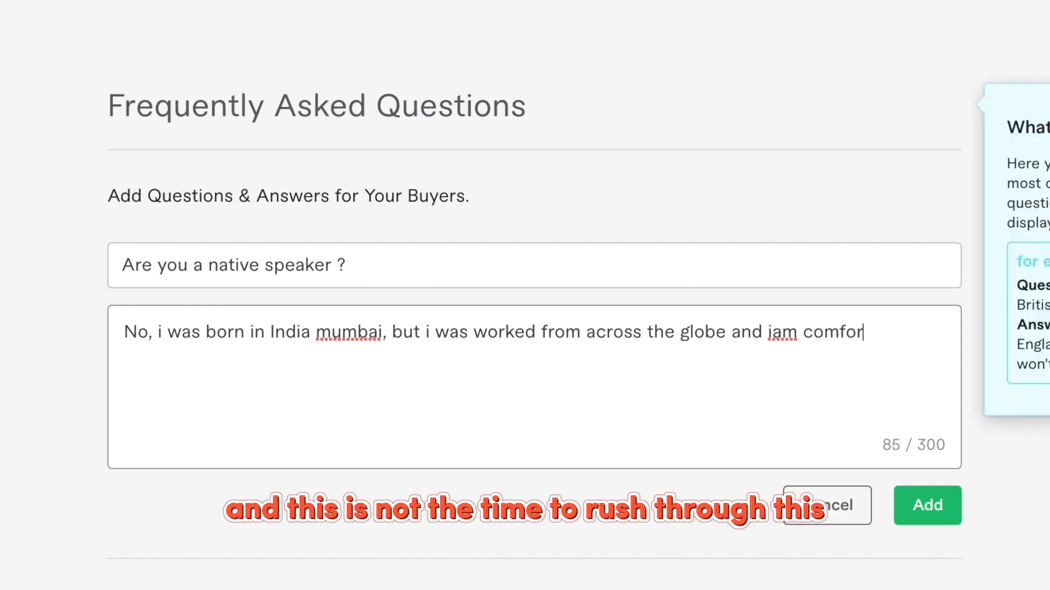
text(table writing in native lannguages.)
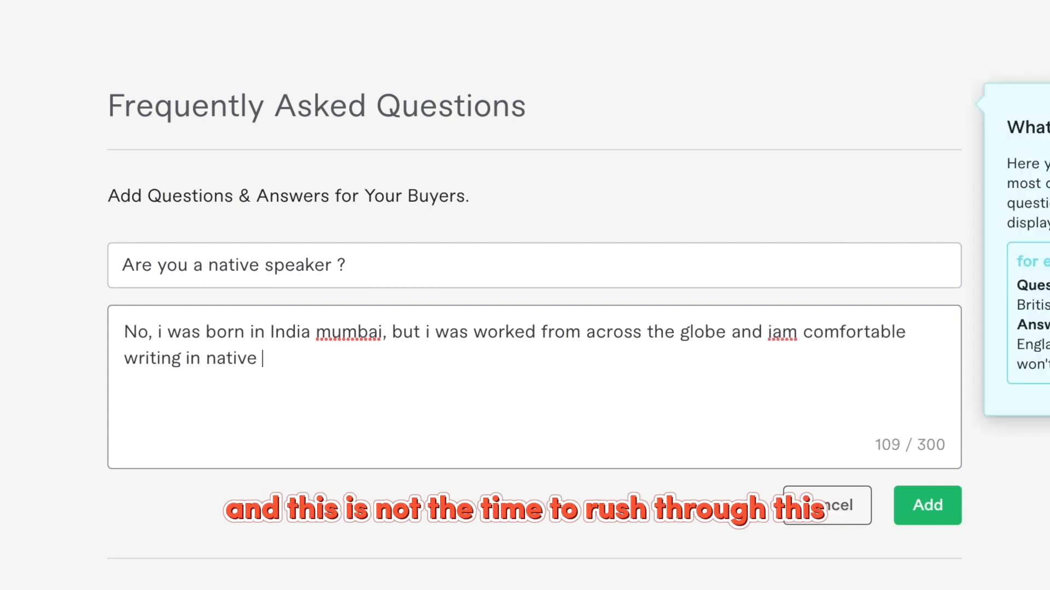
click(933, 504)
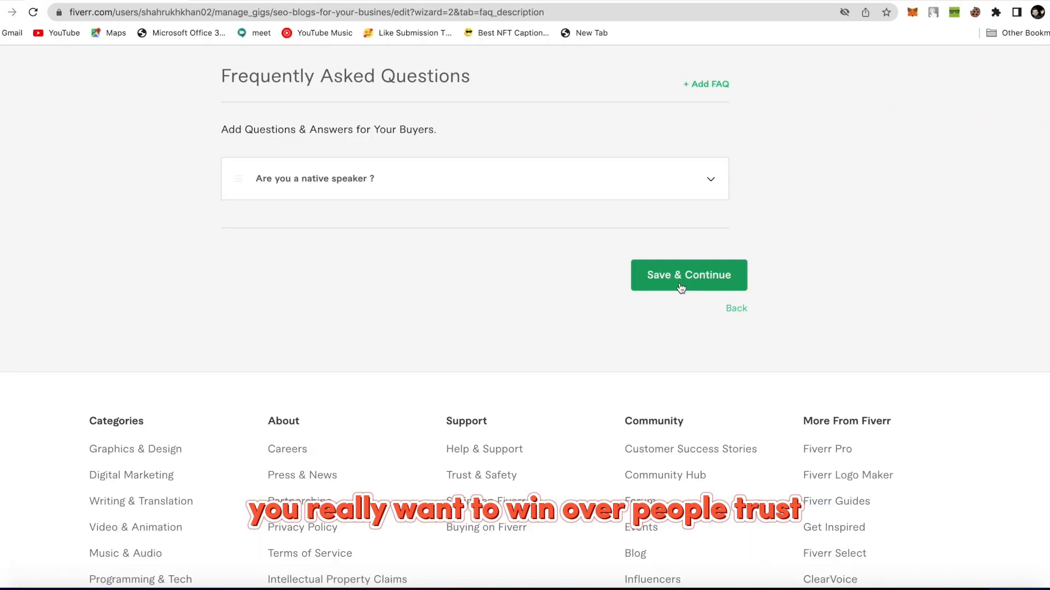
click(880, 455)
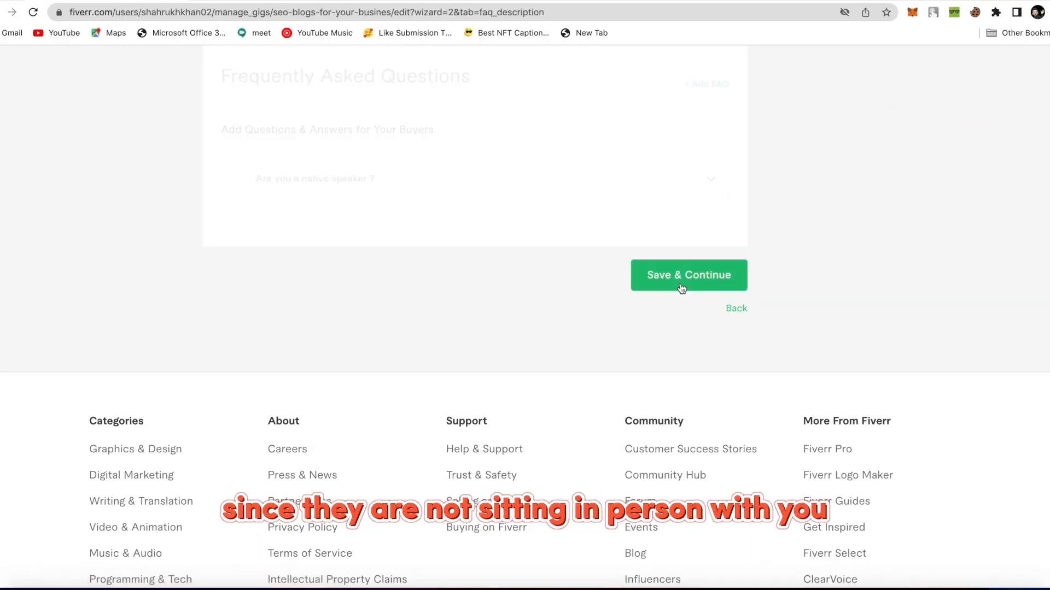
scroll(680, 284, down, 3)
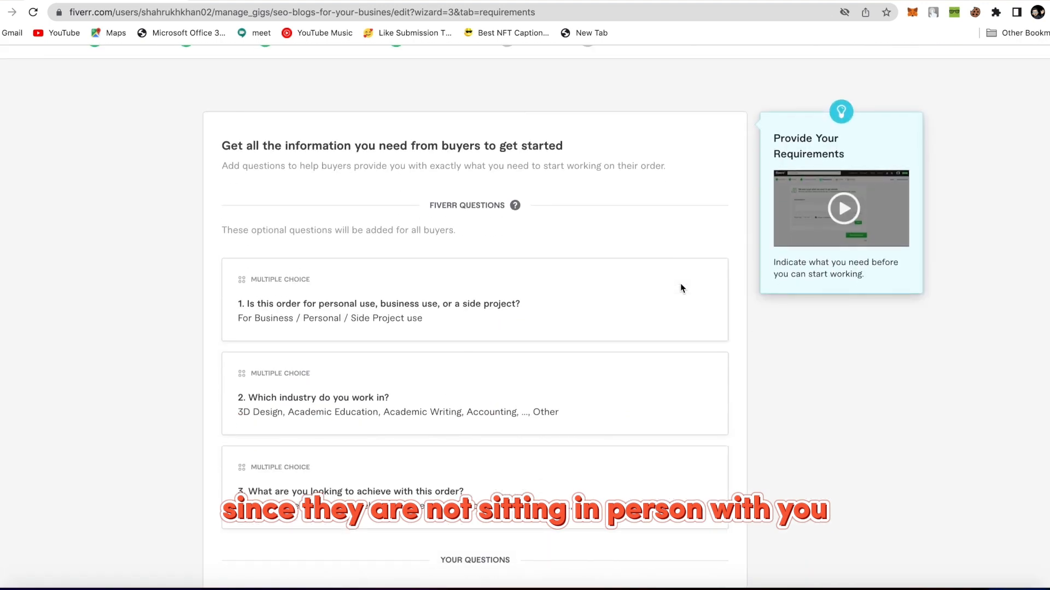
scroll(570, 317, down, 3)
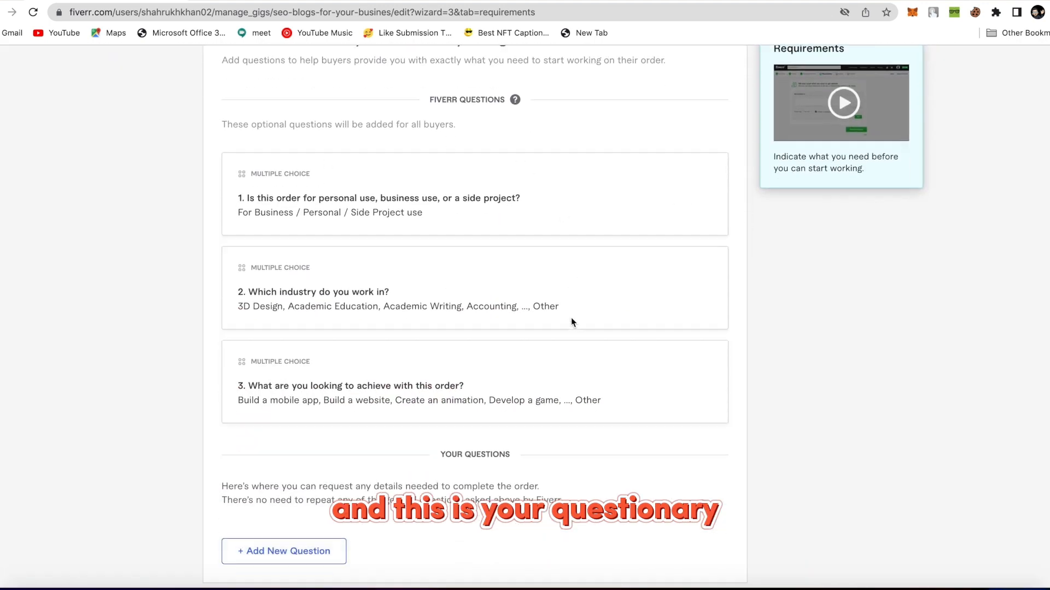
scroll(560, 304, down, 2)
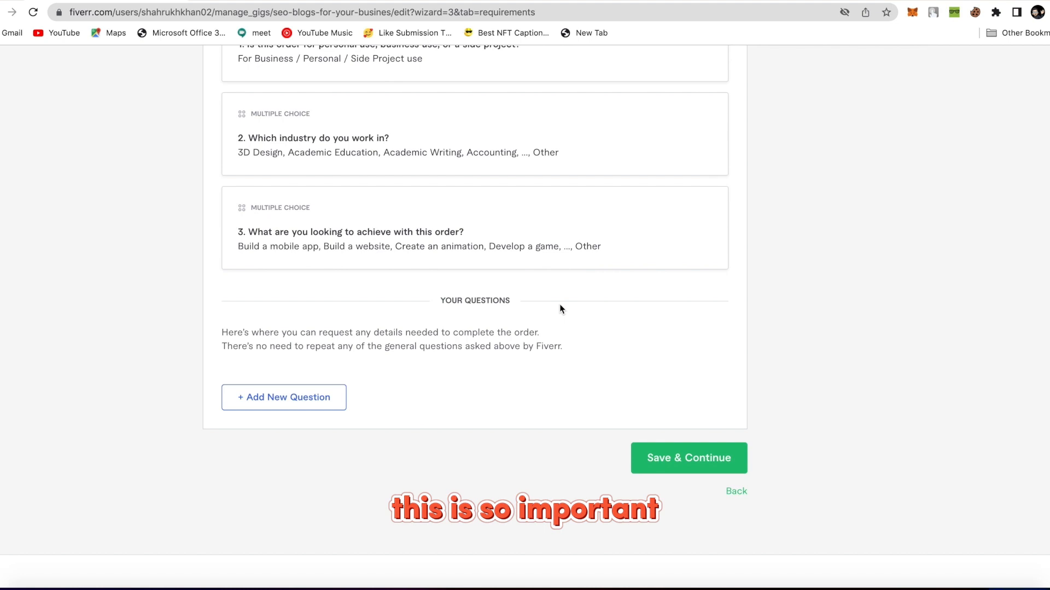
scroll(560, 305, up, 5)
scroll(559, 306, up, 1)
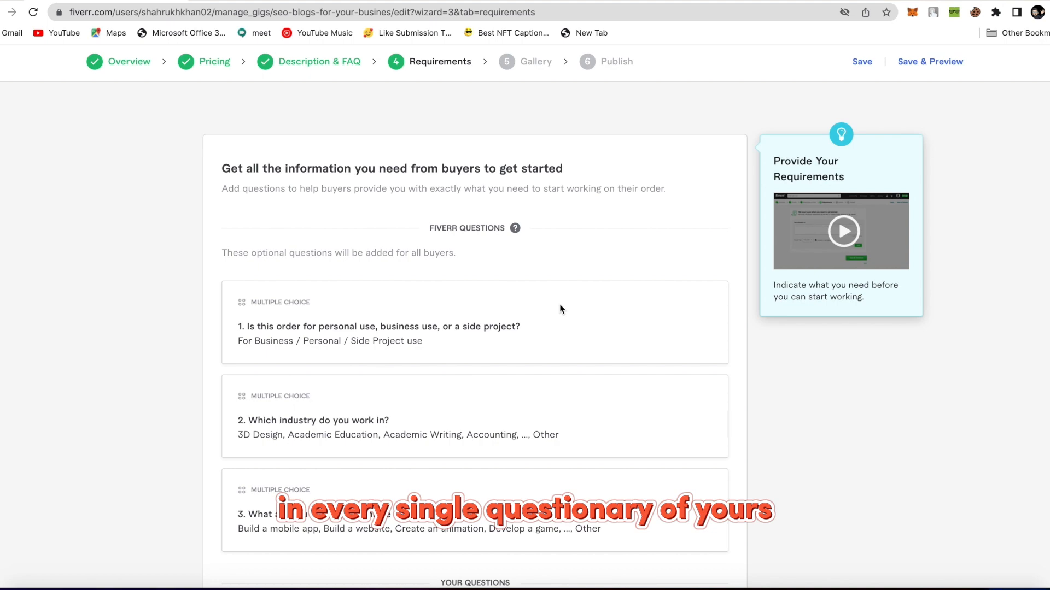
scroll(559, 304, down, 4)
scroll(496, 351, down, 3)
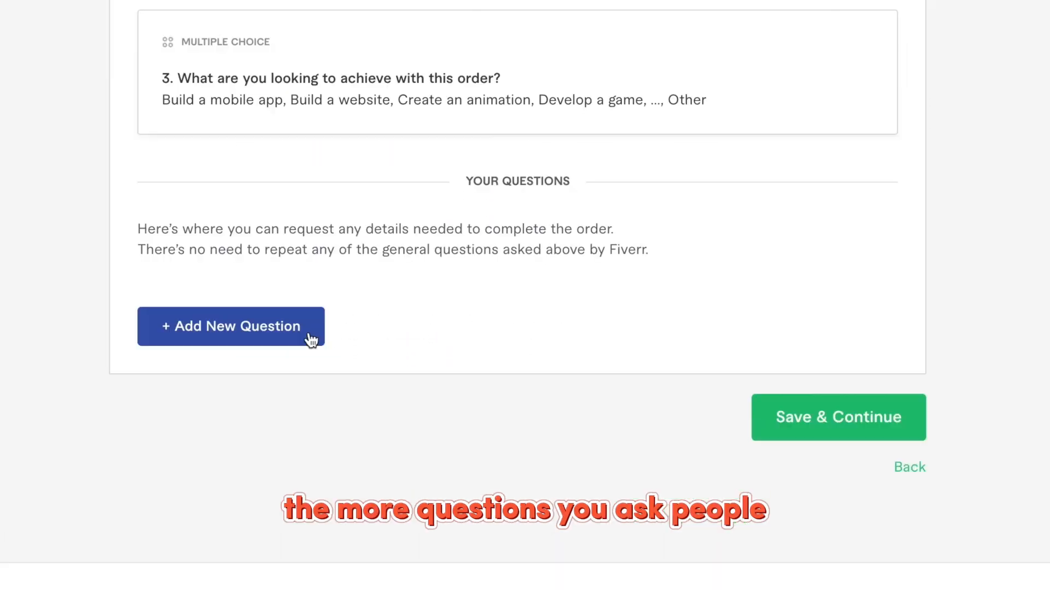
Add a required free-text buyer question 'What is your Blog link?'.
click(340, 378)
scroll(412, 387, down, 3)
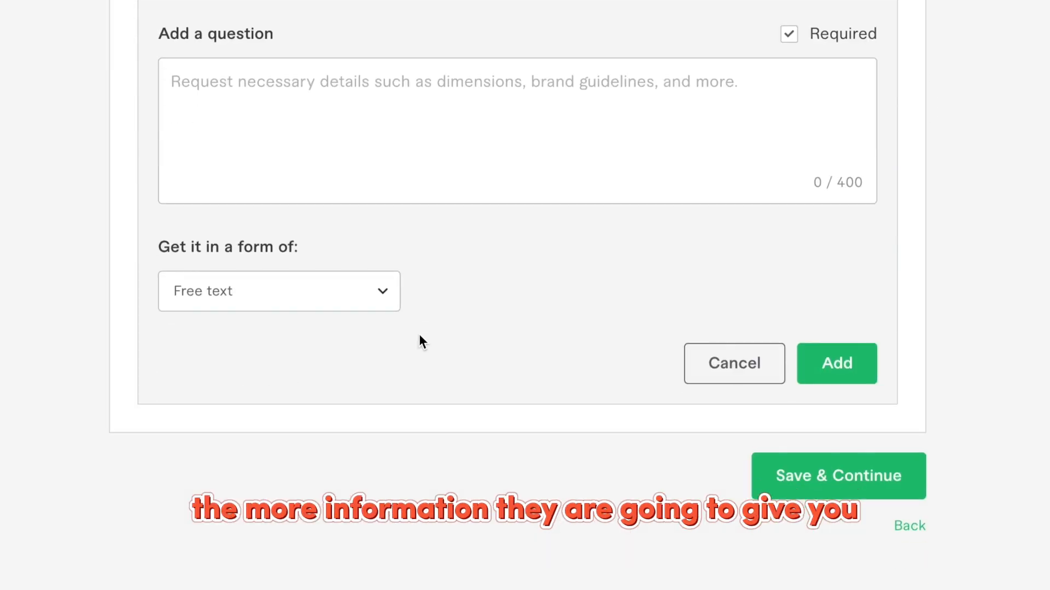
scroll(7, 334, up, 3)
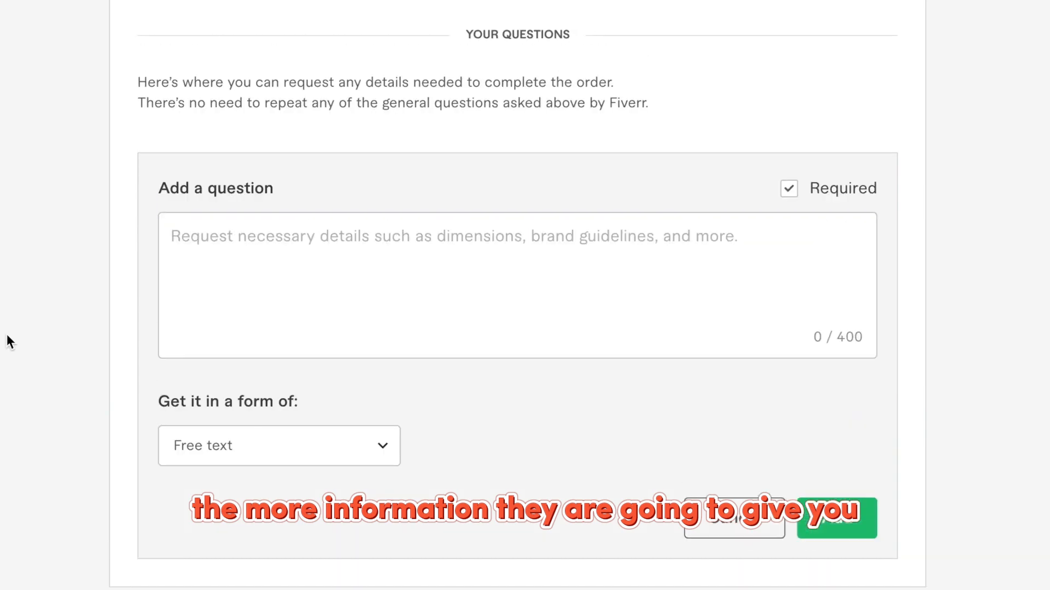
scroll(7, 333, up, 2)
scroll(7, 335, up, 8)
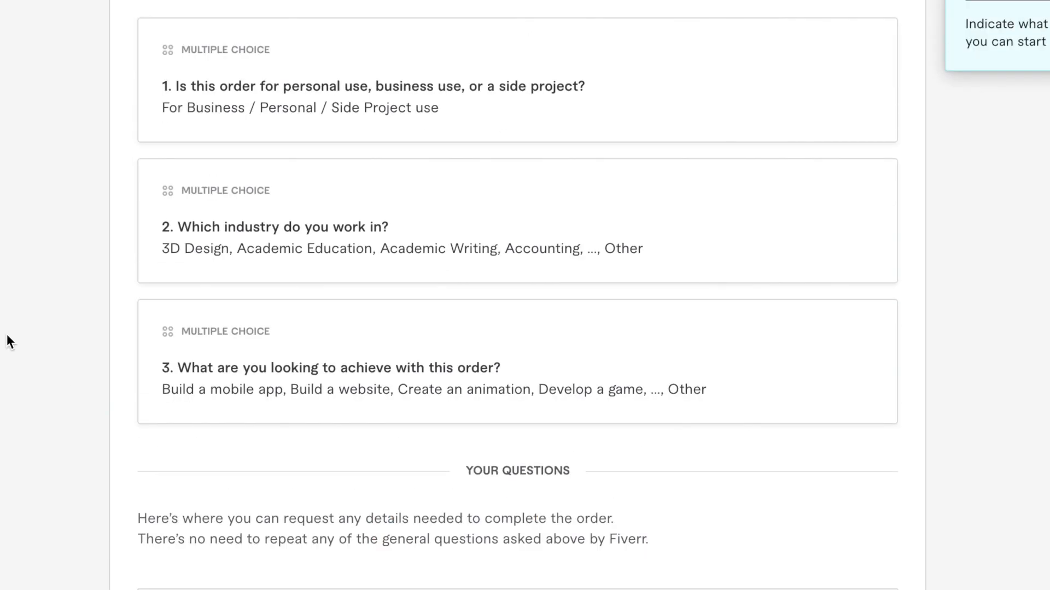
scroll(7, 336, up, 1)
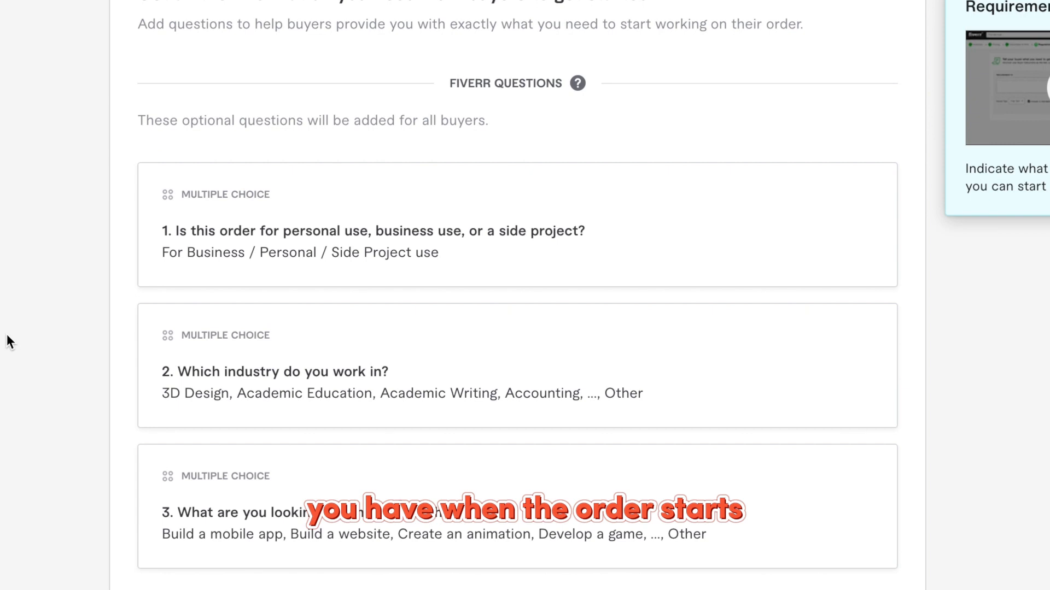
scroll(33, 403, down, 2)
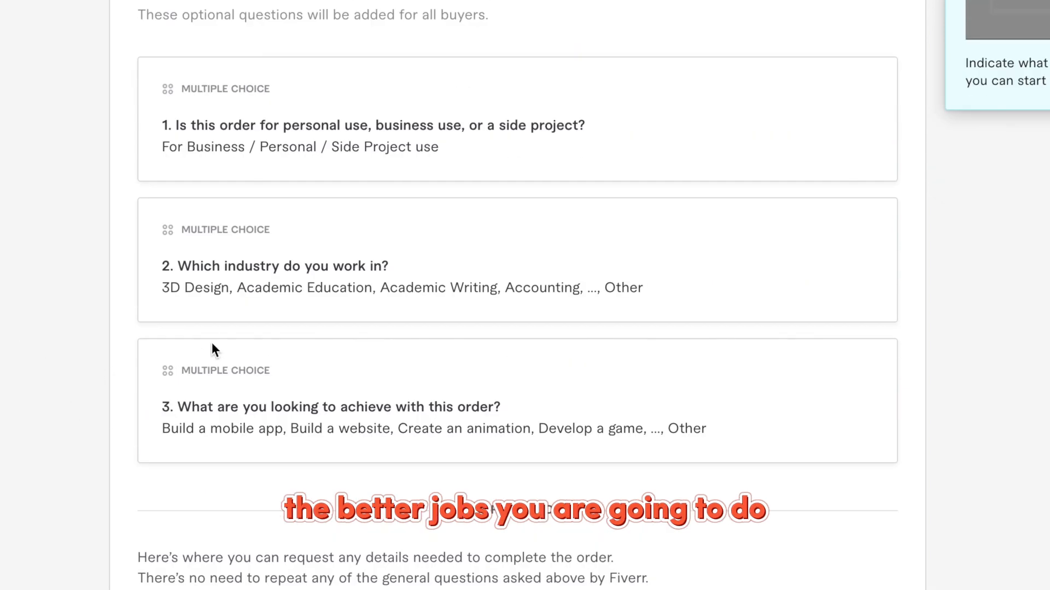
scroll(313, 252, down, 1)
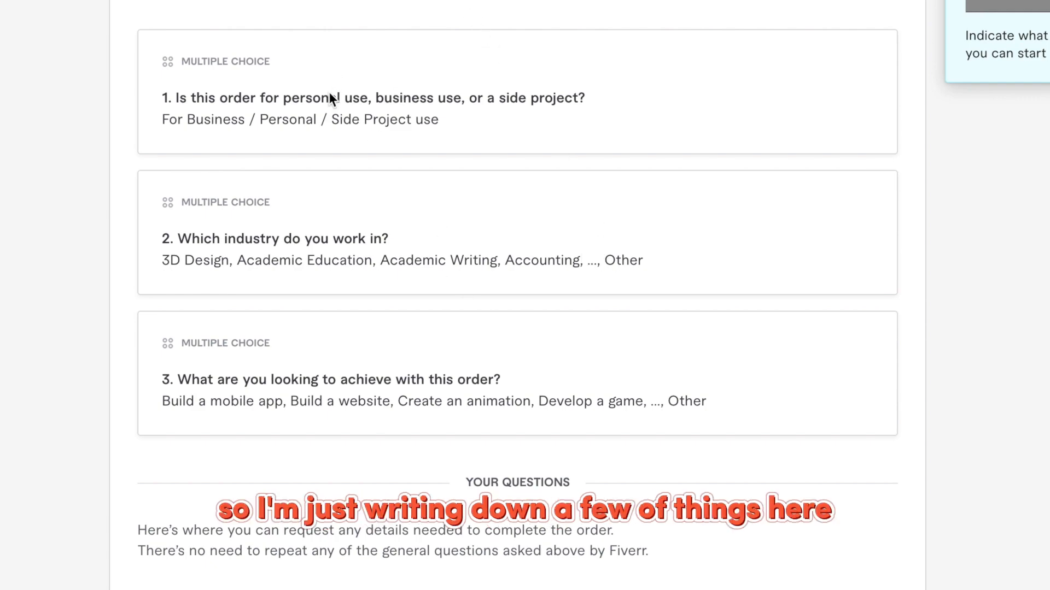
scroll(677, 145, down, 10)
click(678, 144)
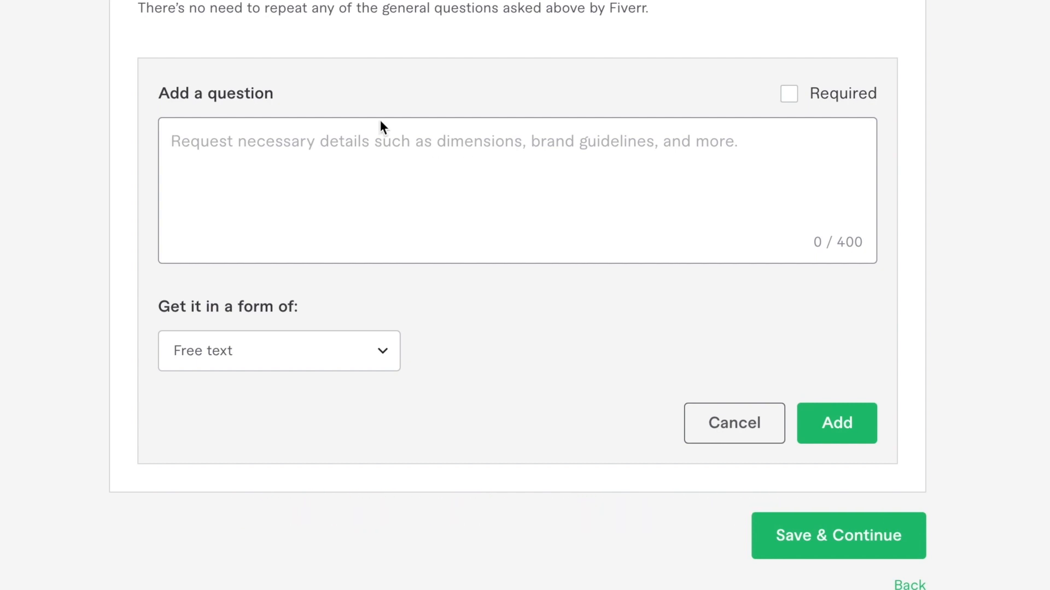
text(what)
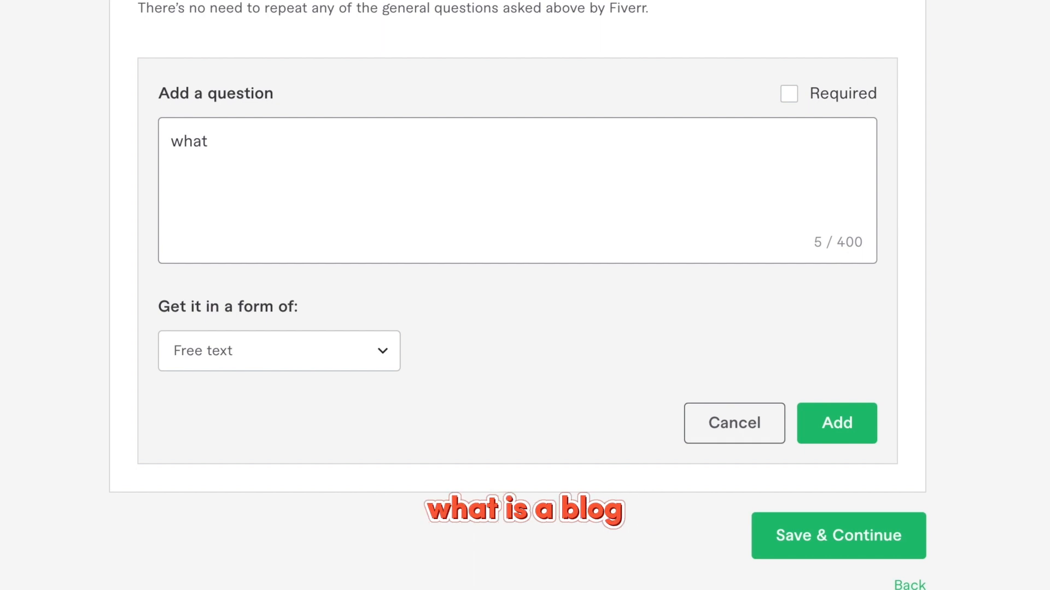
key(BackSpace)
key(BackSpace)
key(BackSpace)
key(BackSpace)
key(BackSpace)
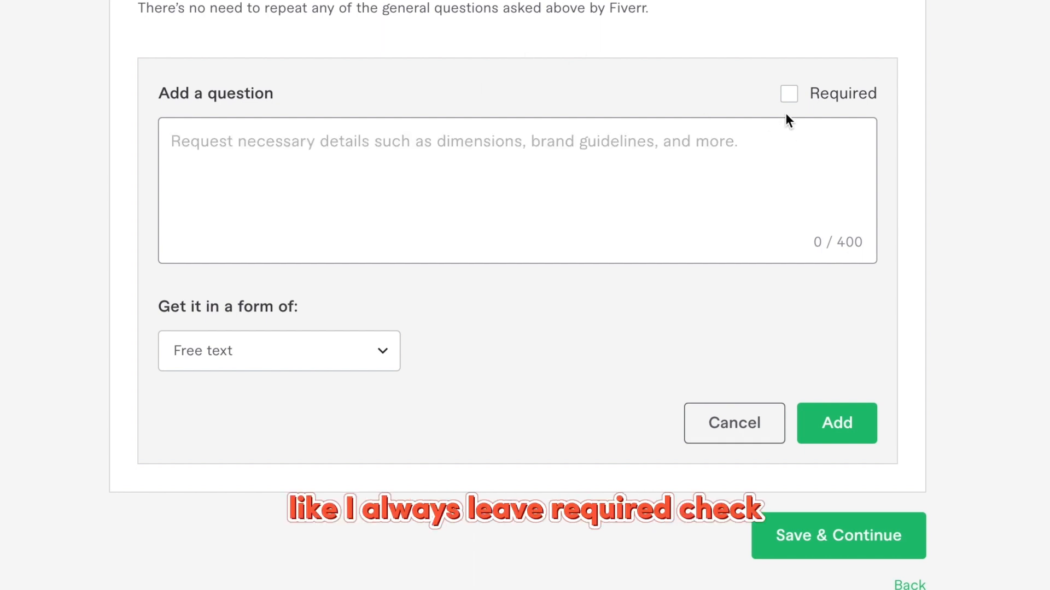
click(789, 95)
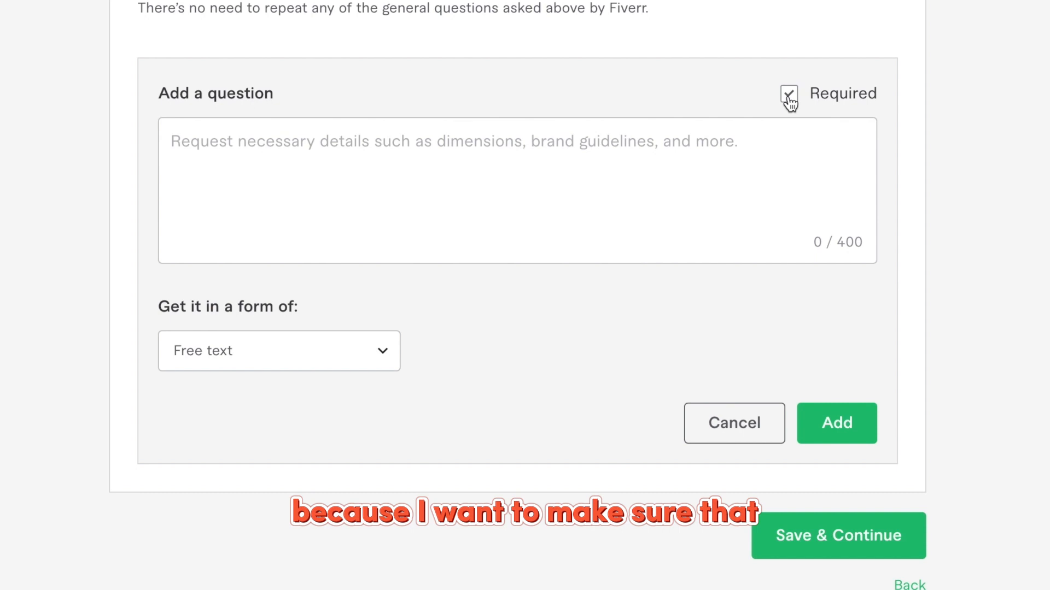
click(463, 153)
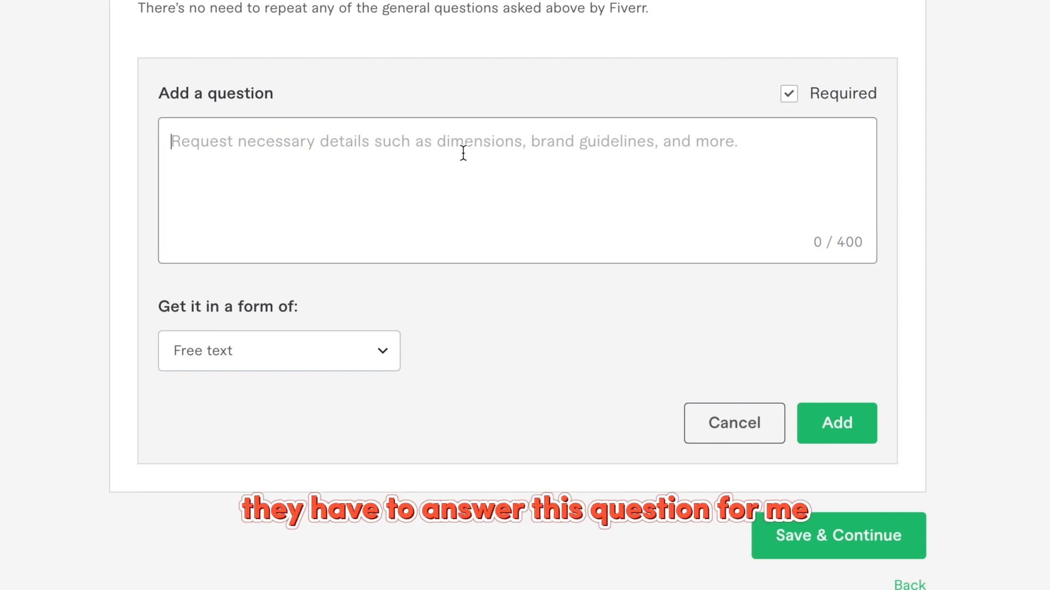
text(What is your Bl)
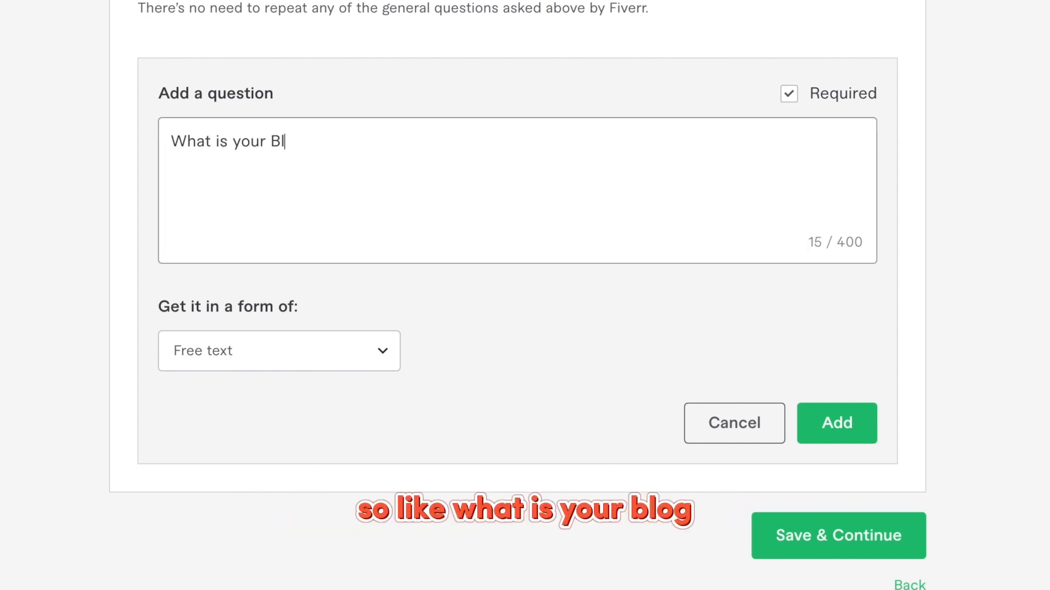
text(og link?)
click(312, 361)
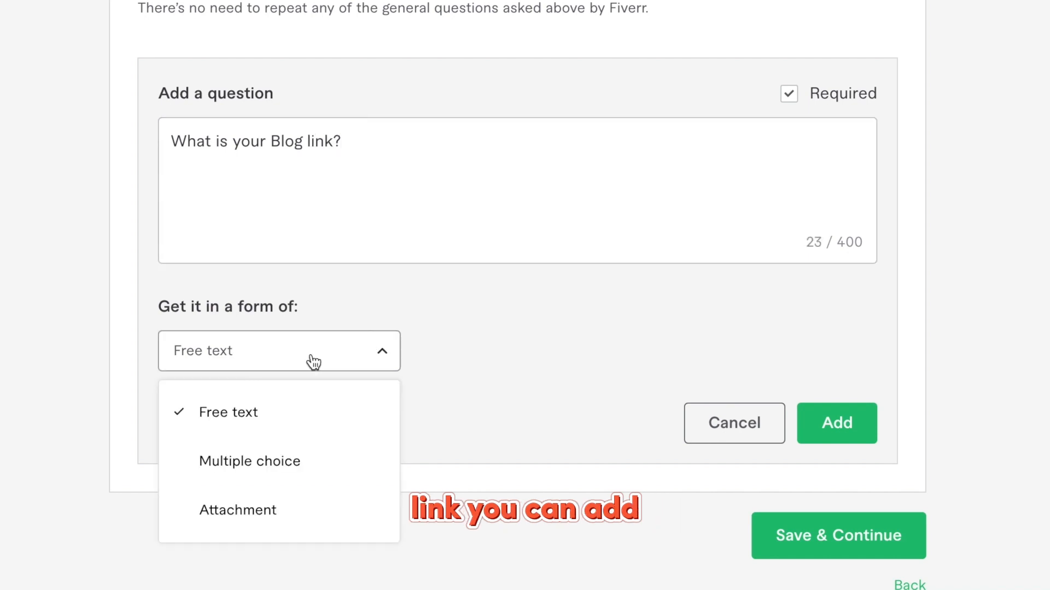
click(339, 361)
click(835, 424)
Add multiple-choice question 'What tone do you want for your blog' (Professional, controversial) and save requirements.
click(279, 206)
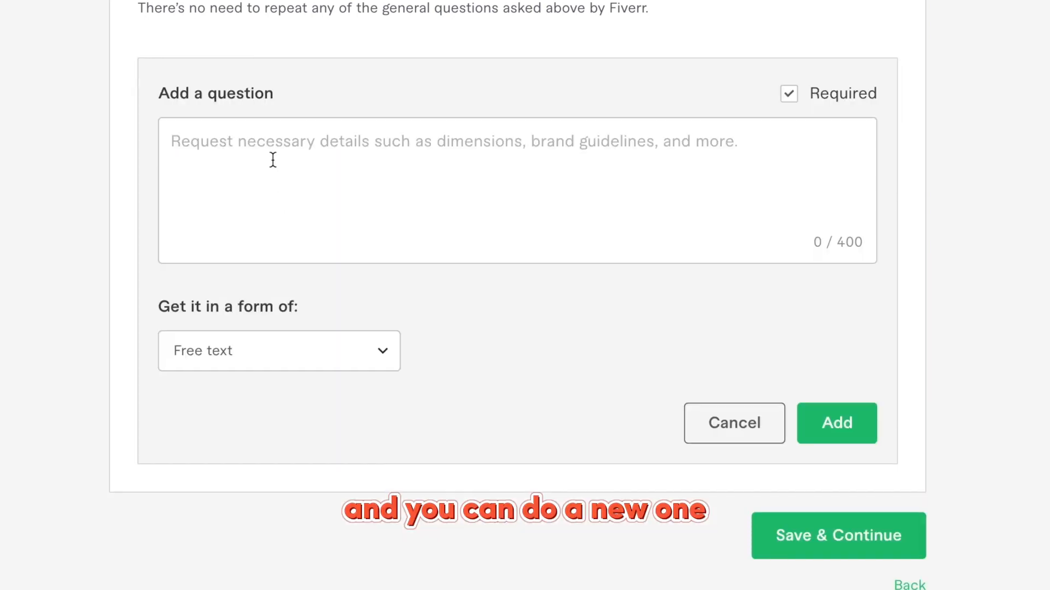
click(273, 160)
text(What tone )
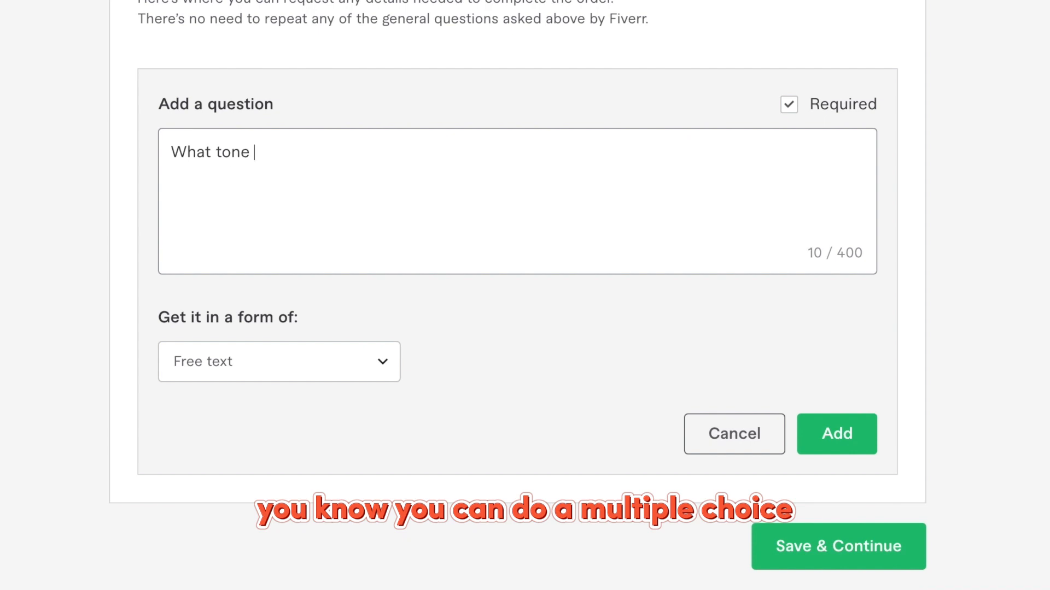
text(do you want for your b)
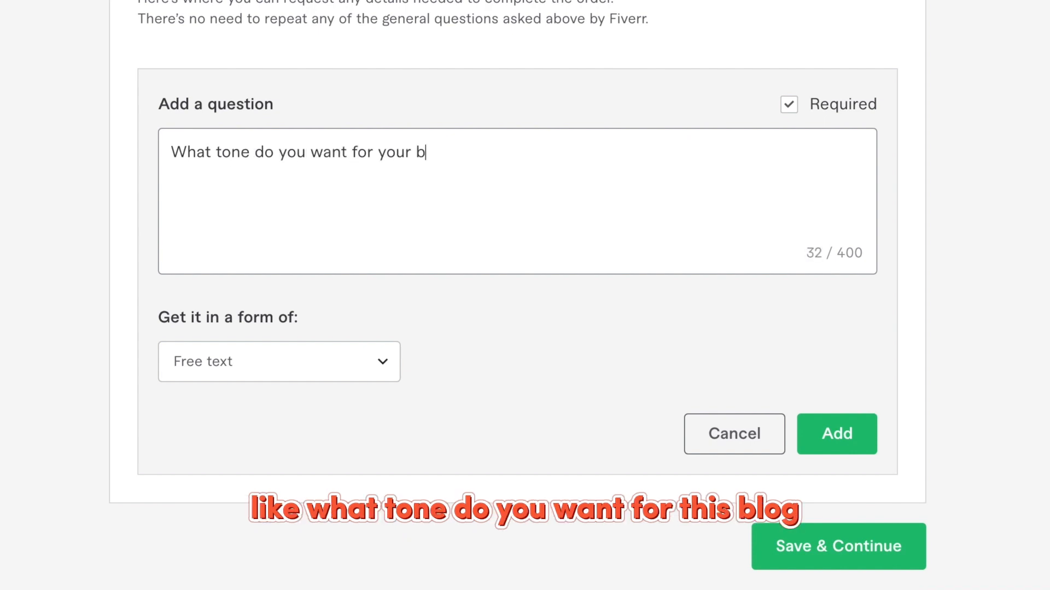
text(log?)
click(230, 365)
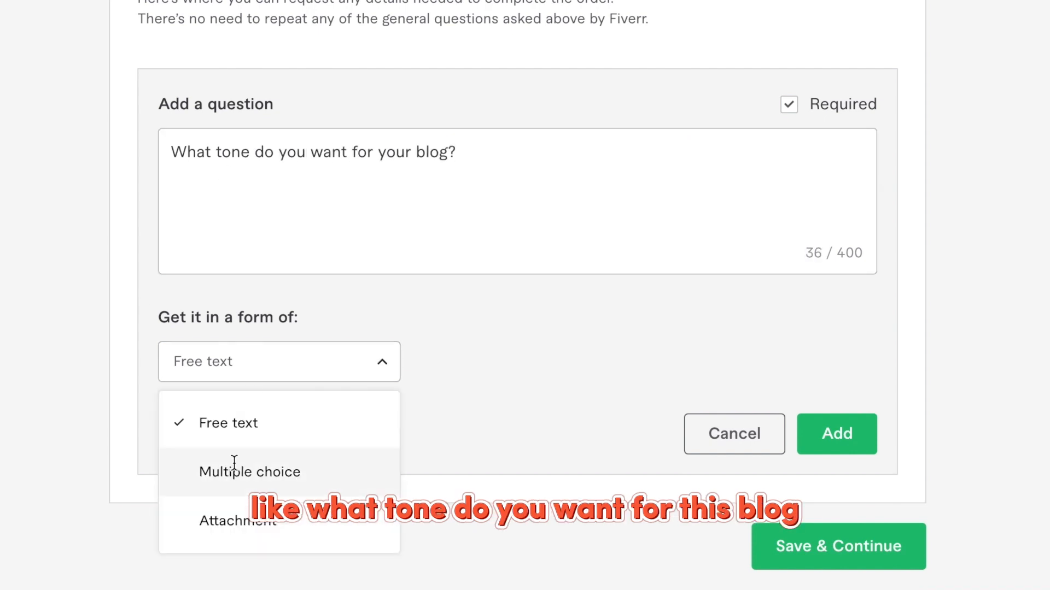
click(234, 469)
scroll(367, 353, down, 2)
text(Professional)
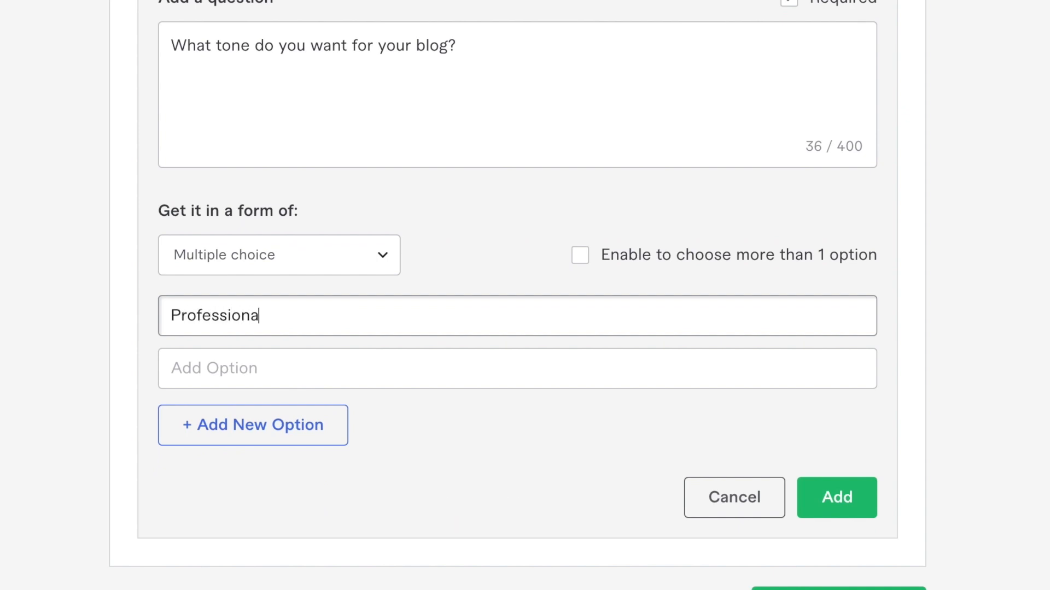
click(325, 366)
text(controversial)
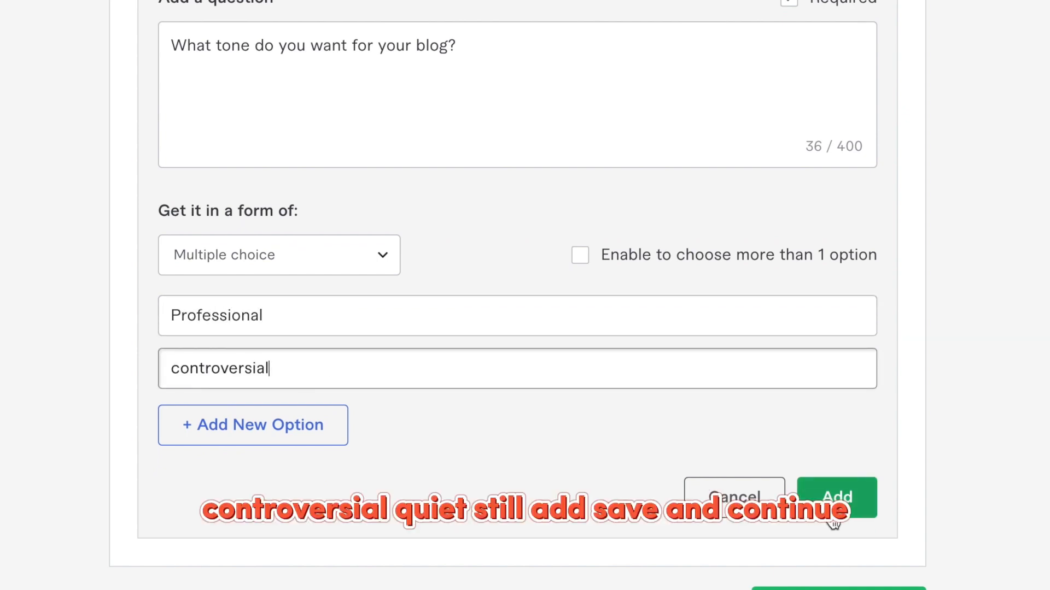
click(837, 498)
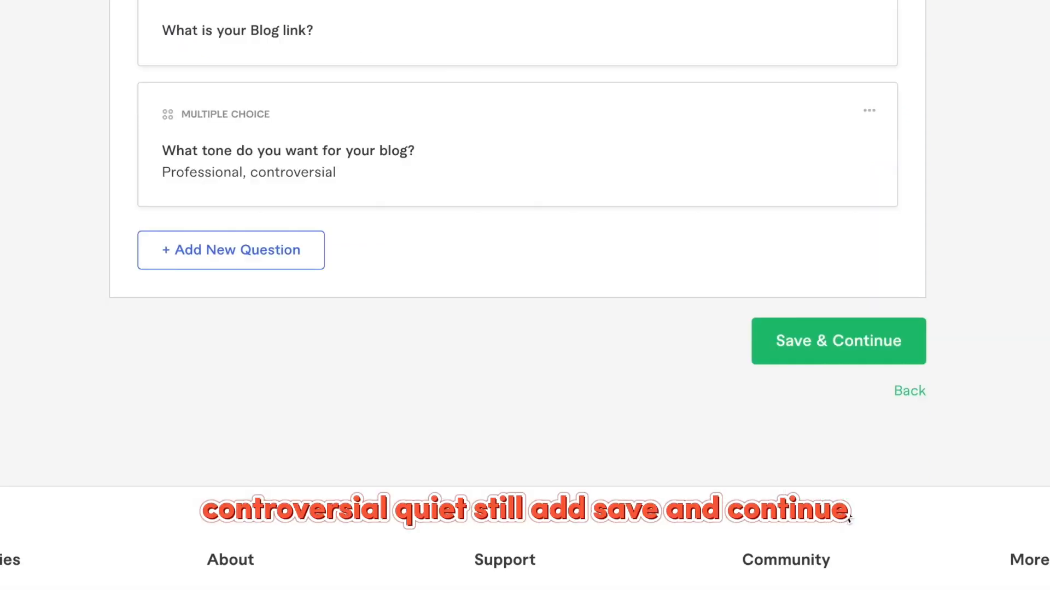
scroll(474, 279, up, 2)
click(825, 440)
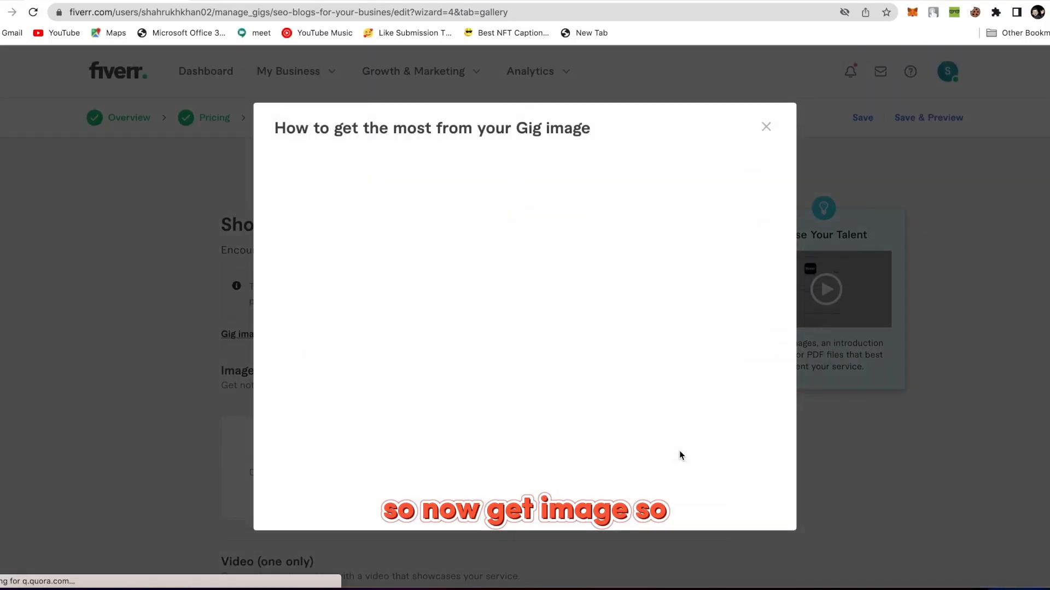
Upload blog post.png from the Desktop as the gallery's primary image.
click(767, 129)
scroll(576, 319, down, 3)
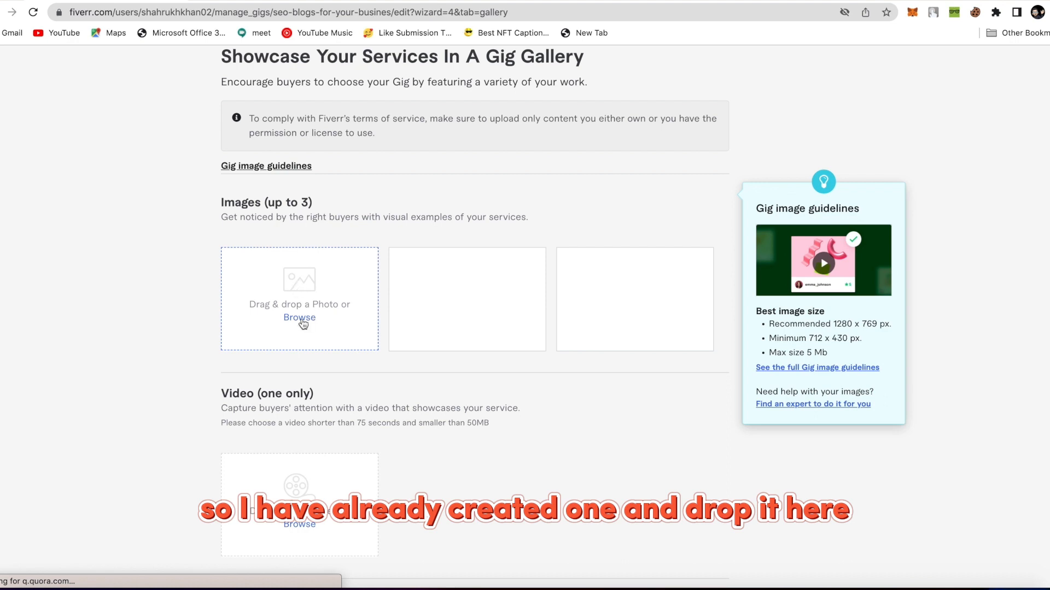
click(300, 318)
click(323, 160)
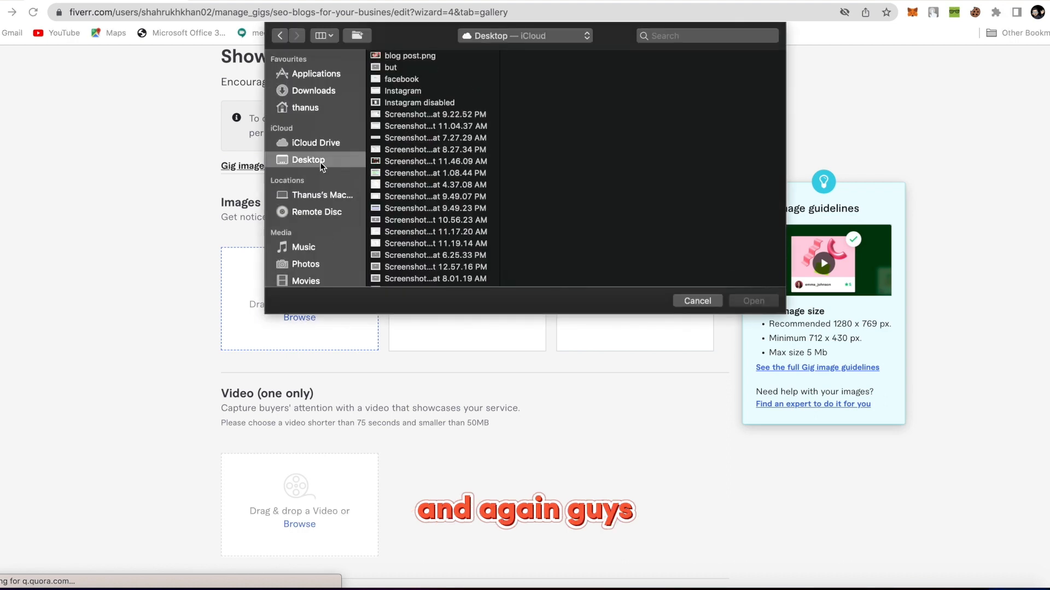
scroll(404, 180, down, 3)
scroll(413, 161, up, 3)
click(410, 56)
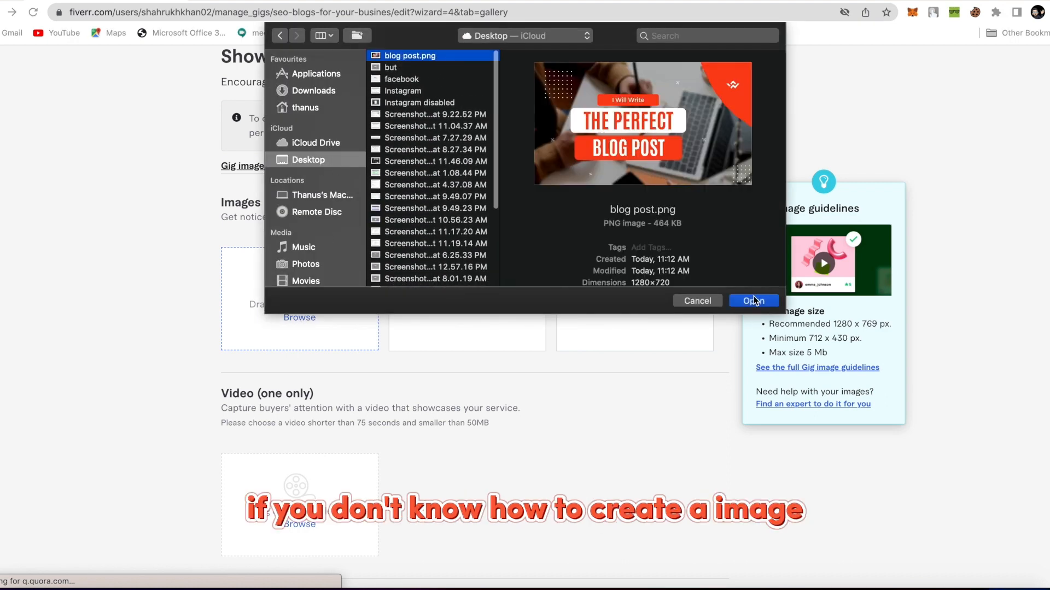
click(753, 301)
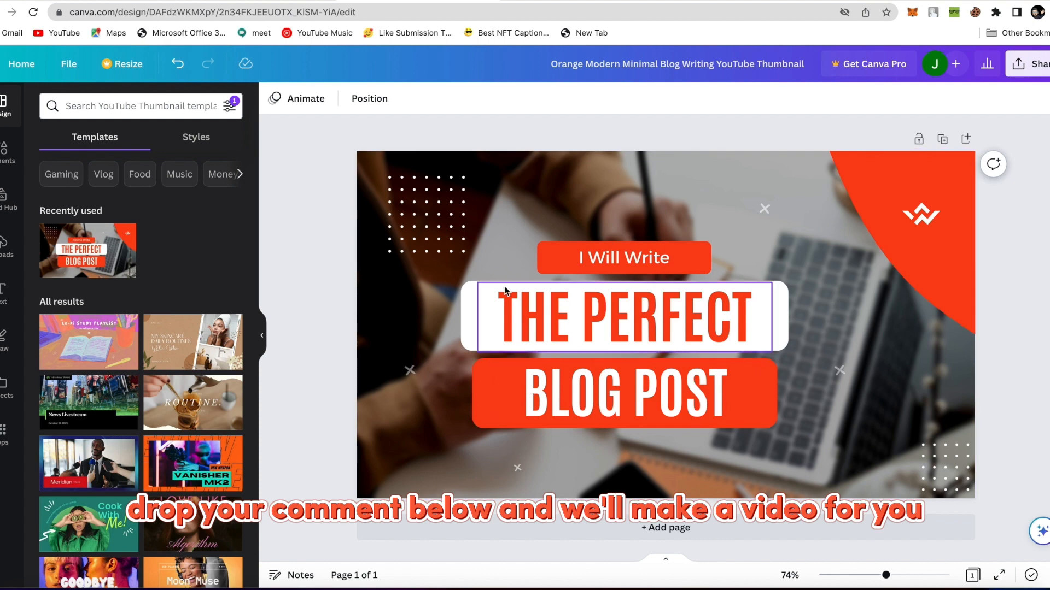
click(135, 1)
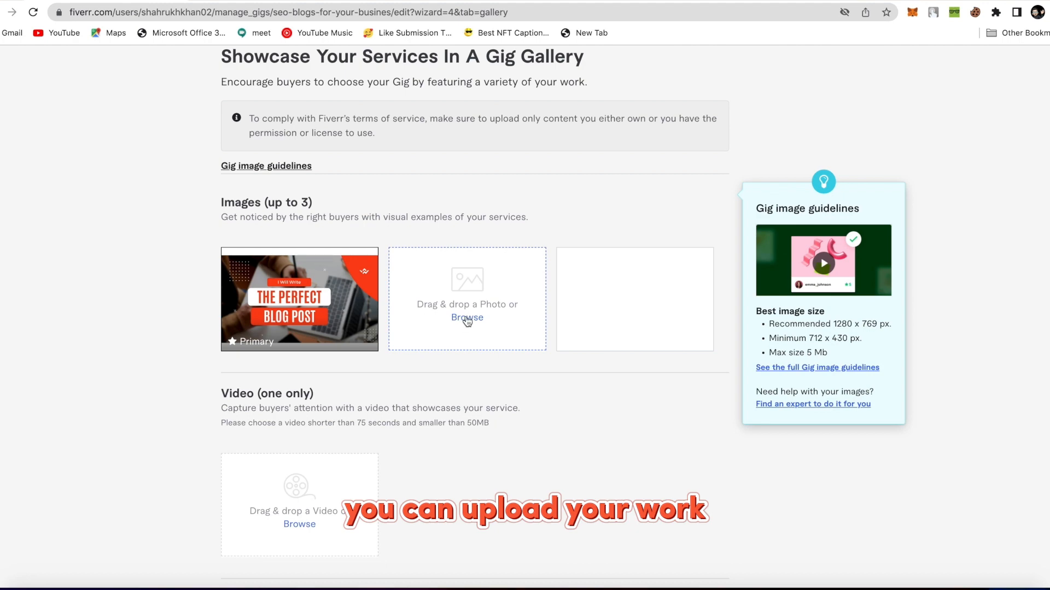
Save the gallery holding blog post.png and continue to the Publish step.
scroll(589, 359, down, 2)
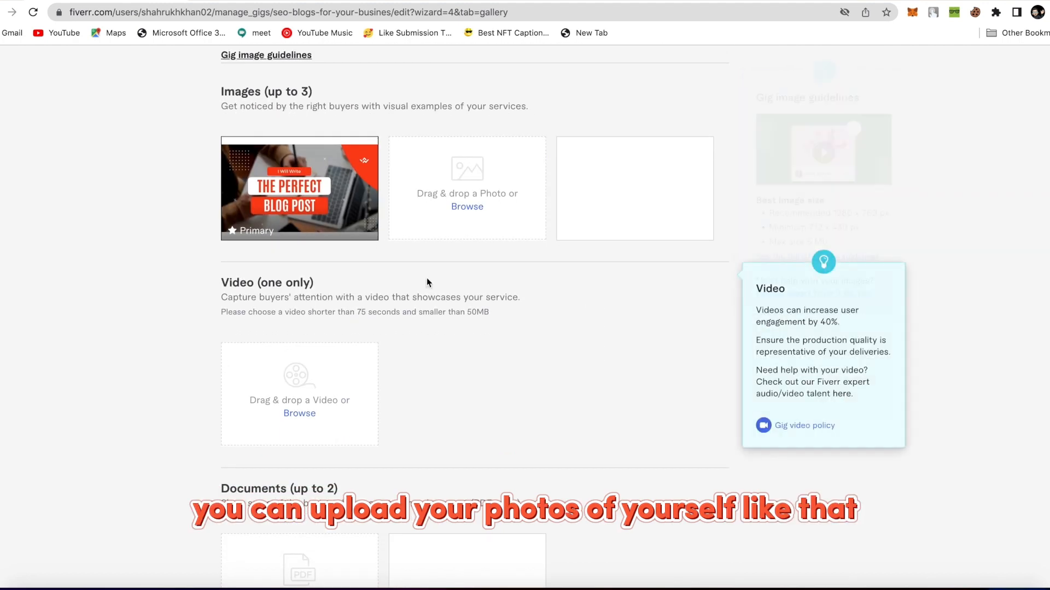
scroll(524, 348, down, 2)
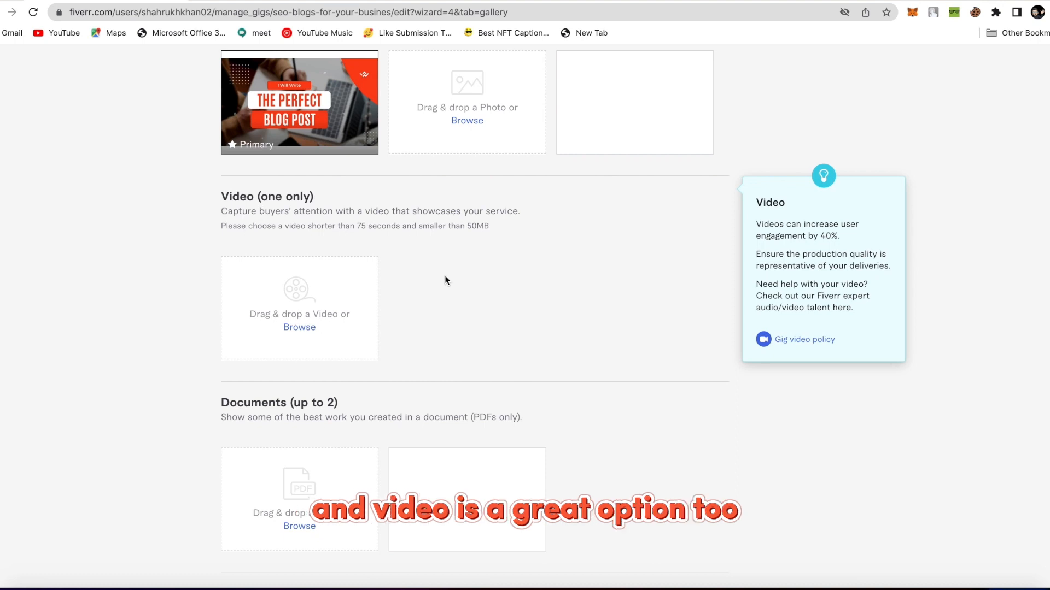
scroll(446, 280, down, 1)
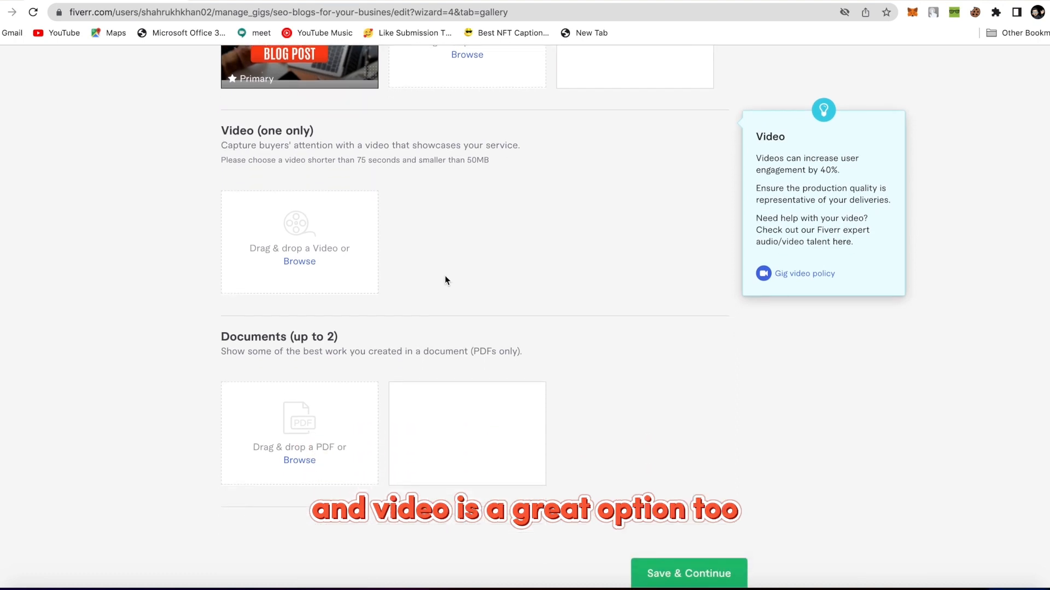
scroll(445, 280, up, 1)
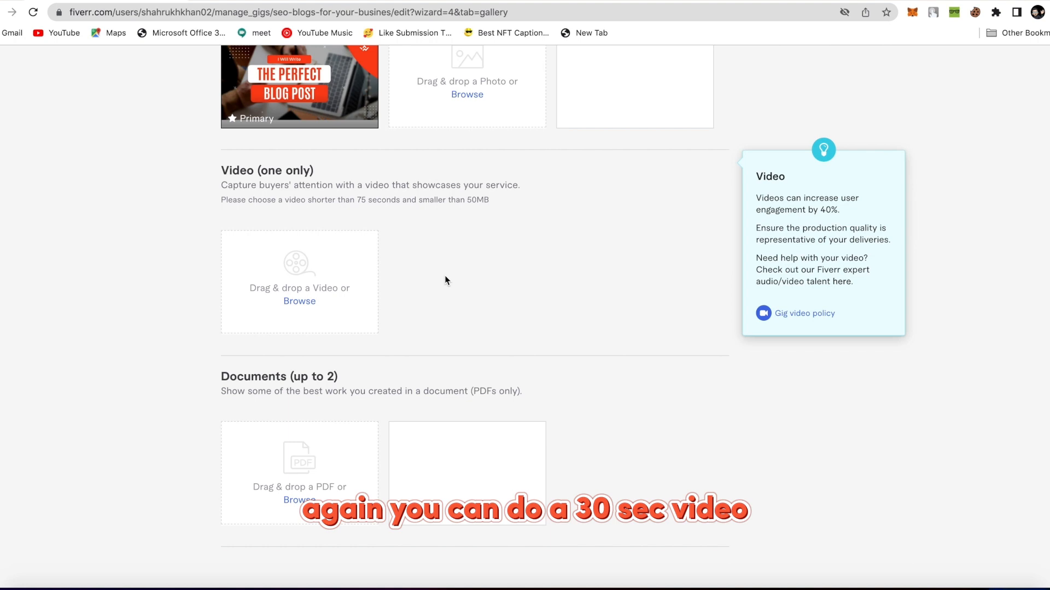
scroll(445, 275, down, 3)
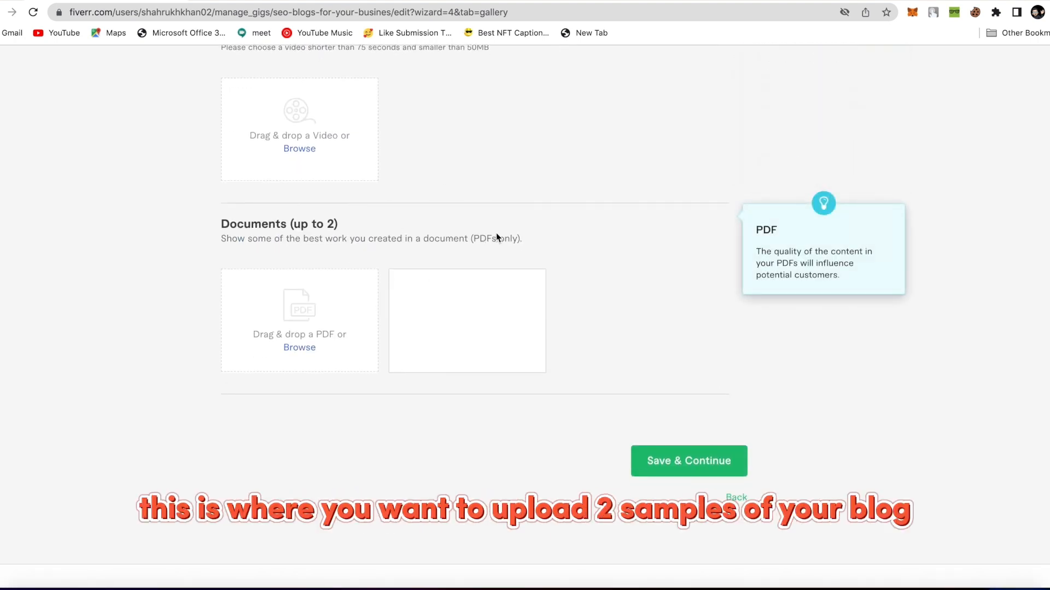
scroll(497, 231, up, 10)
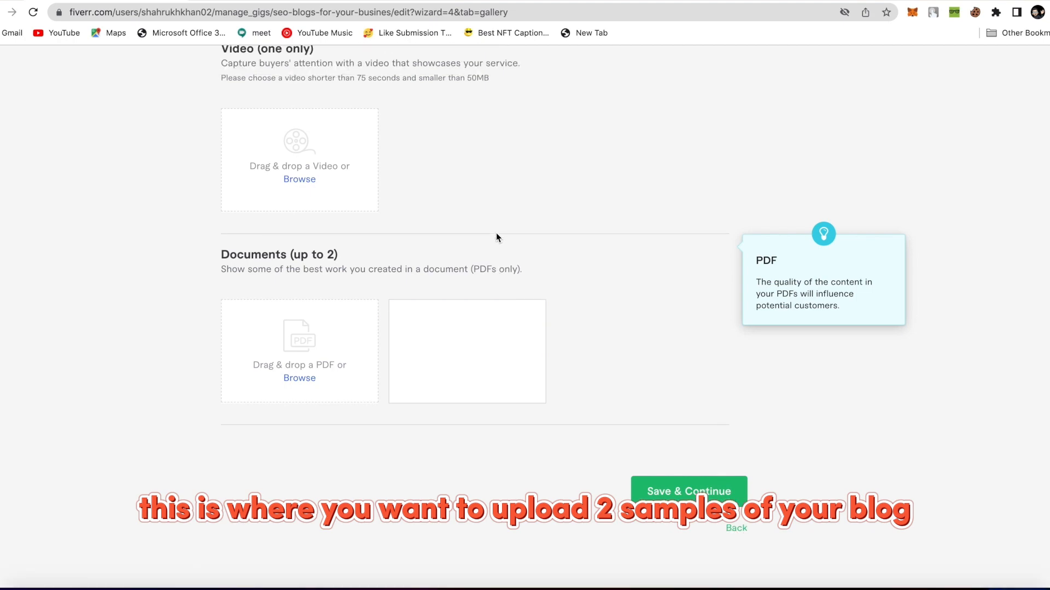
scroll(496, 232, down, 3)
scroll(496, 233, down, 6)
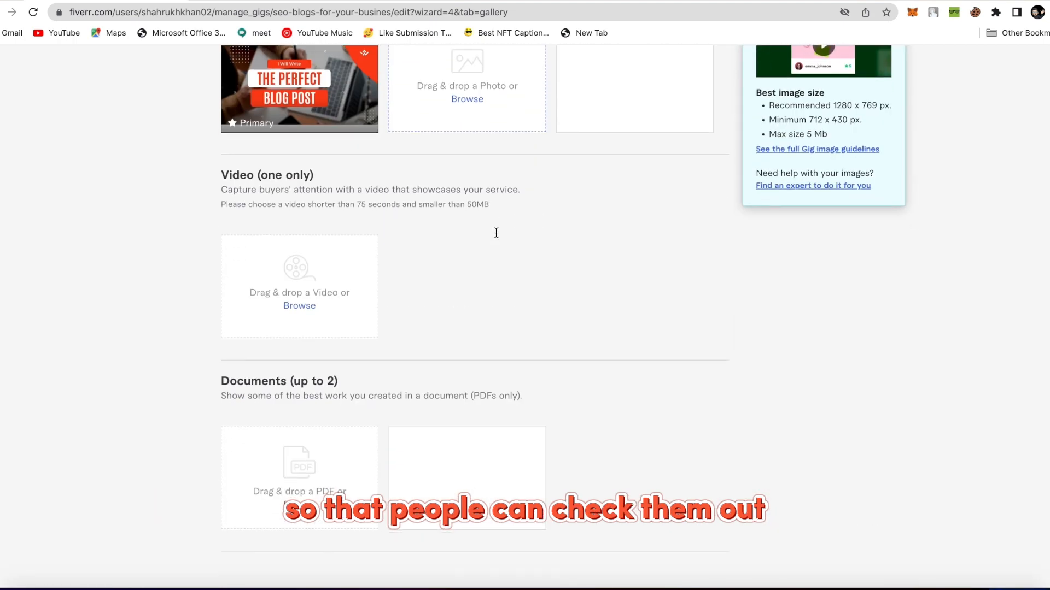
click(706, 453)
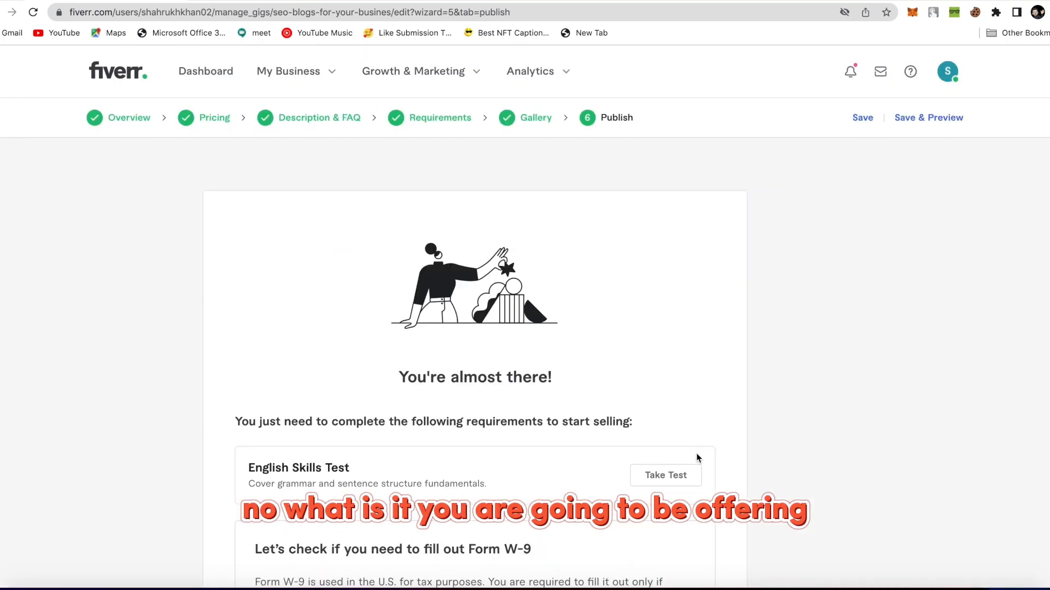
Answer No to 'Are you a U.S. person?' on the Form W-9 check and save.
scroll(495, 419, down, 3)
scroll(496, 419, up, 1)
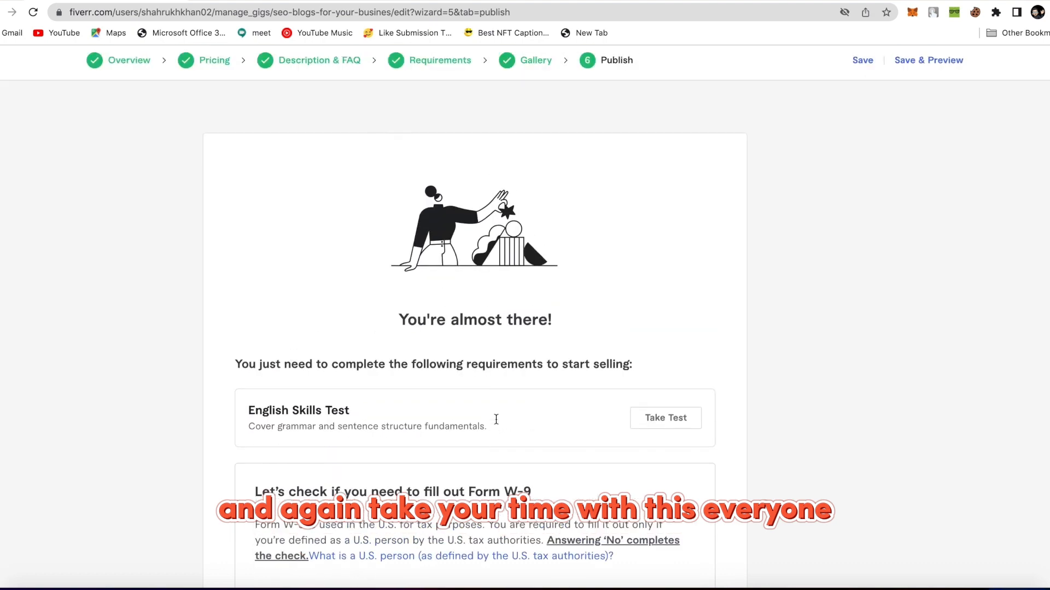
scroll(495, 420, down, 3)
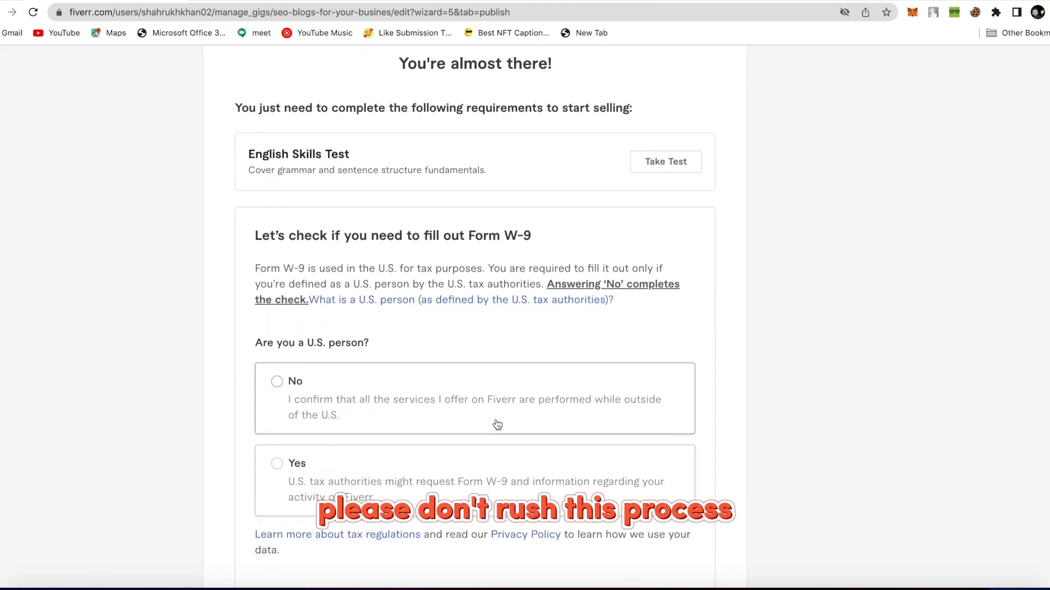
scroll(497, 425, down, 3)
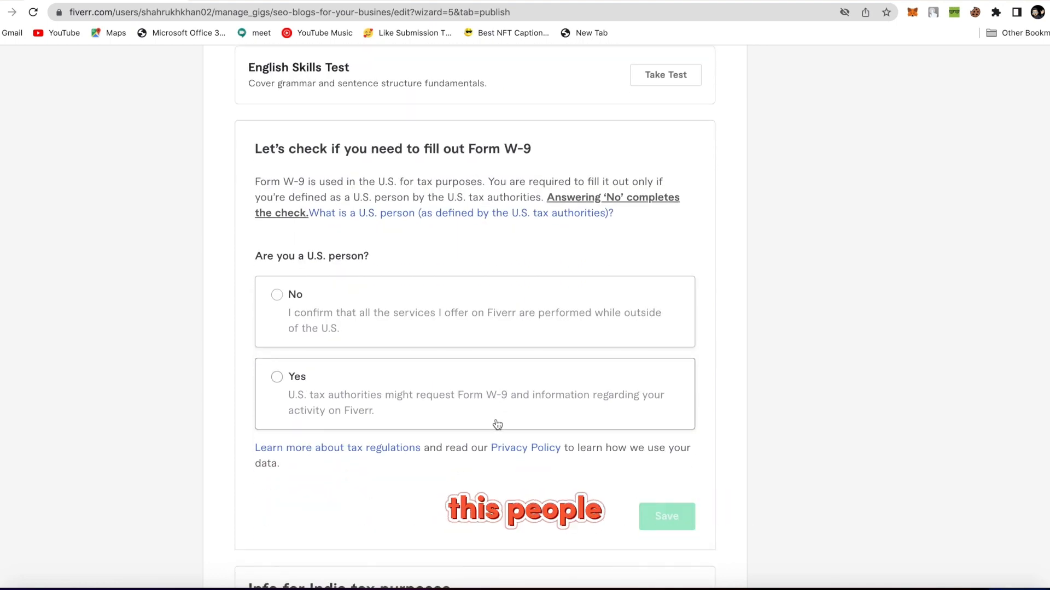
scroll(496, 424, down, 10)
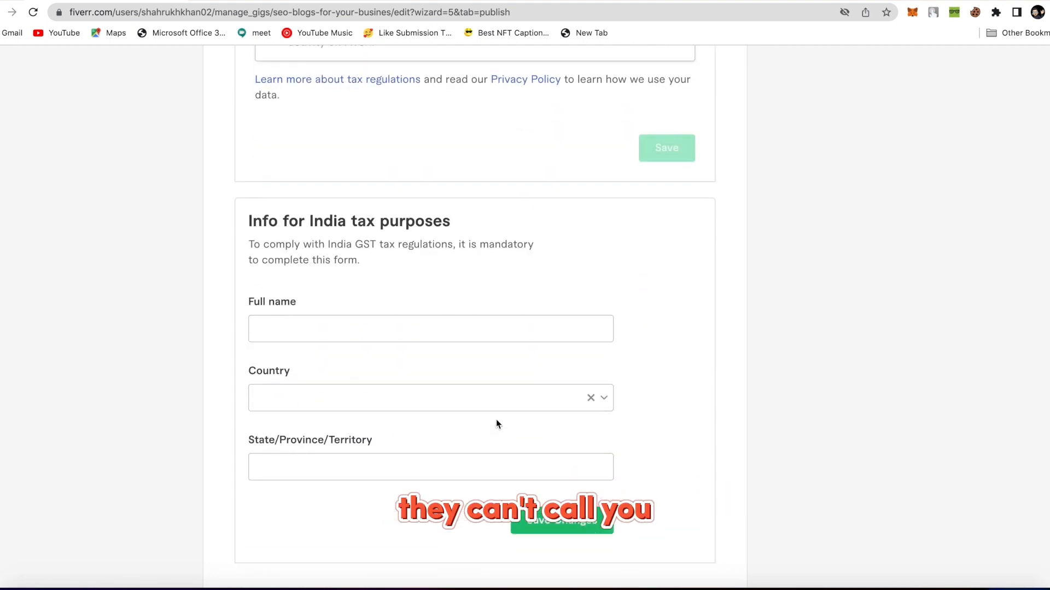
scroll(496, 425, up, 15)
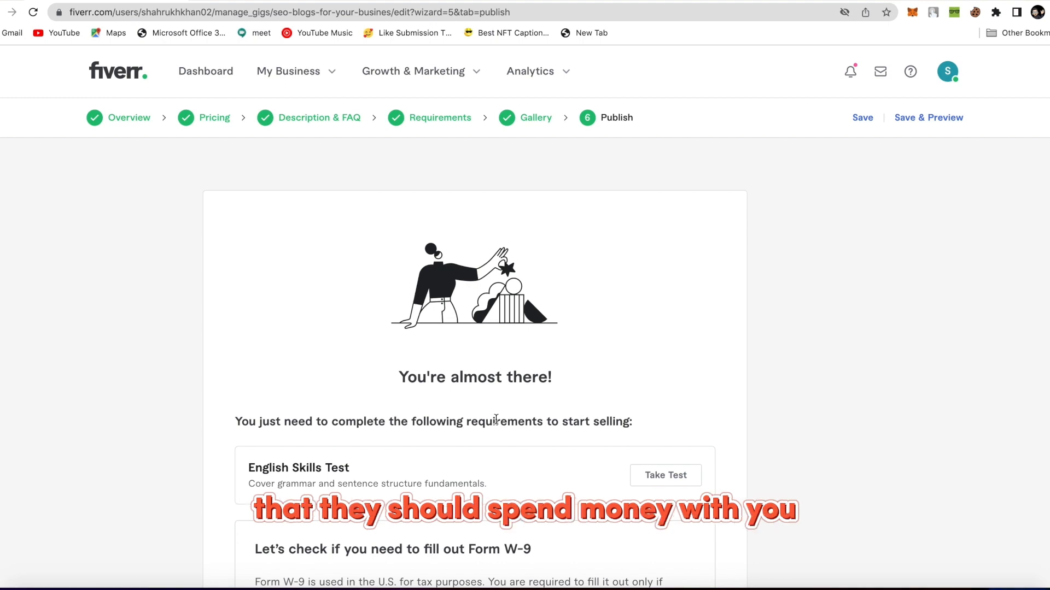
scroll(496, 419, down, 5)
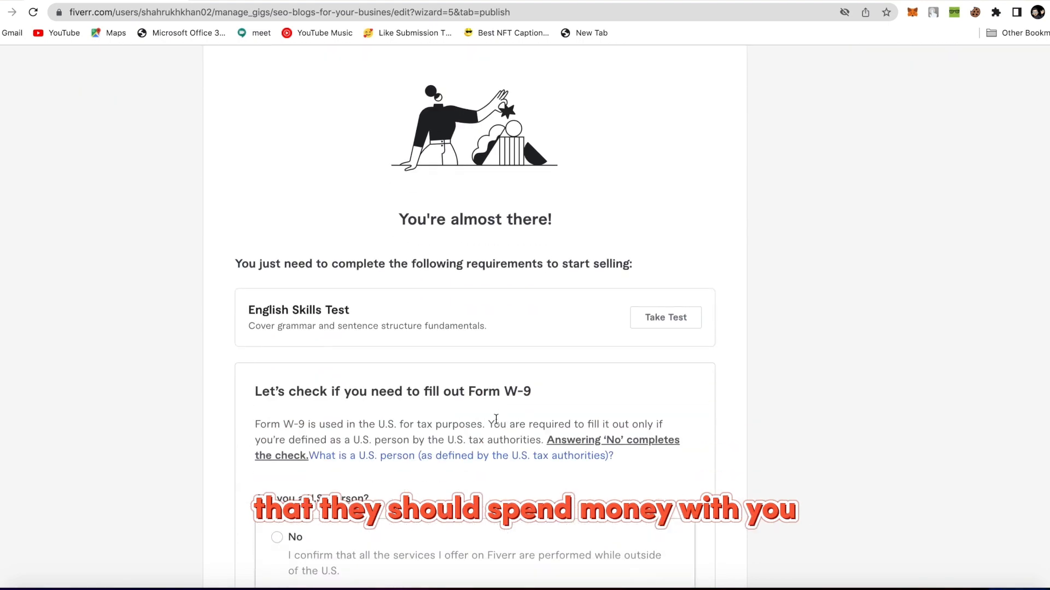
scroll(496, 424, down, 2)
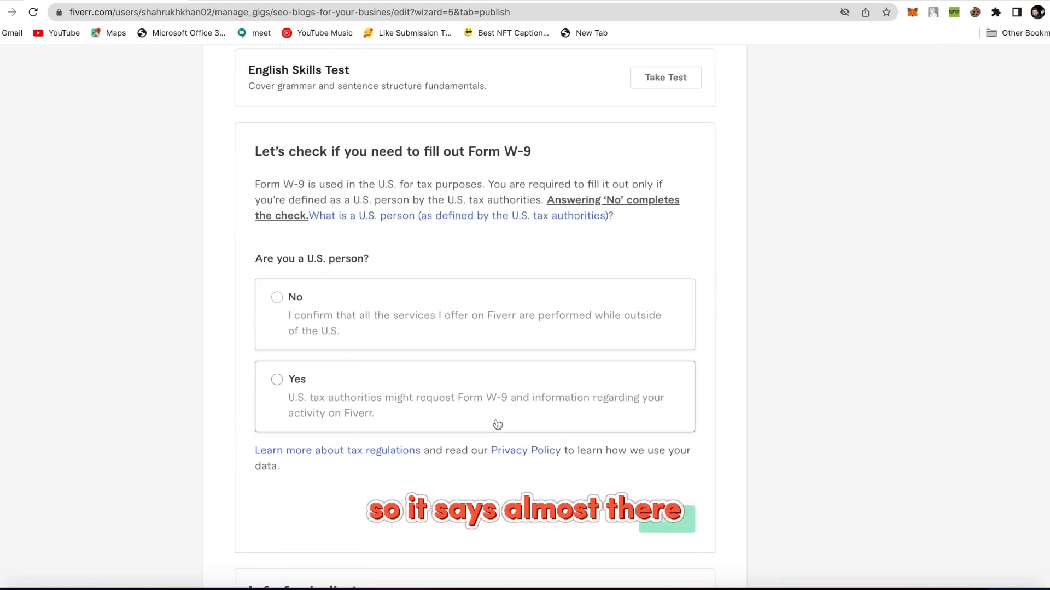
click(285, 325)
scroll(387, 426, down, 1)
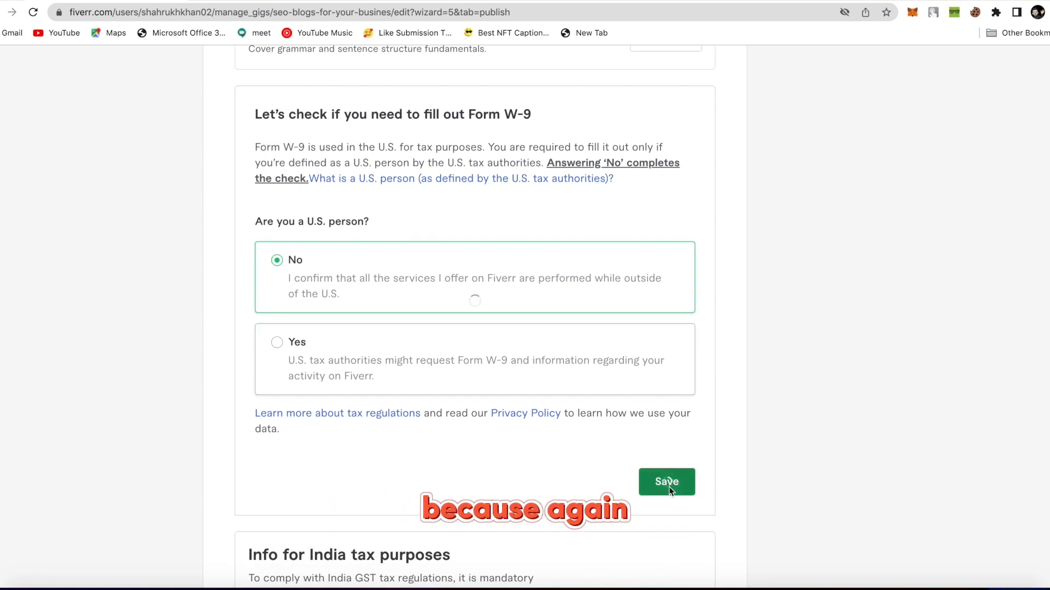
click(669, 487)
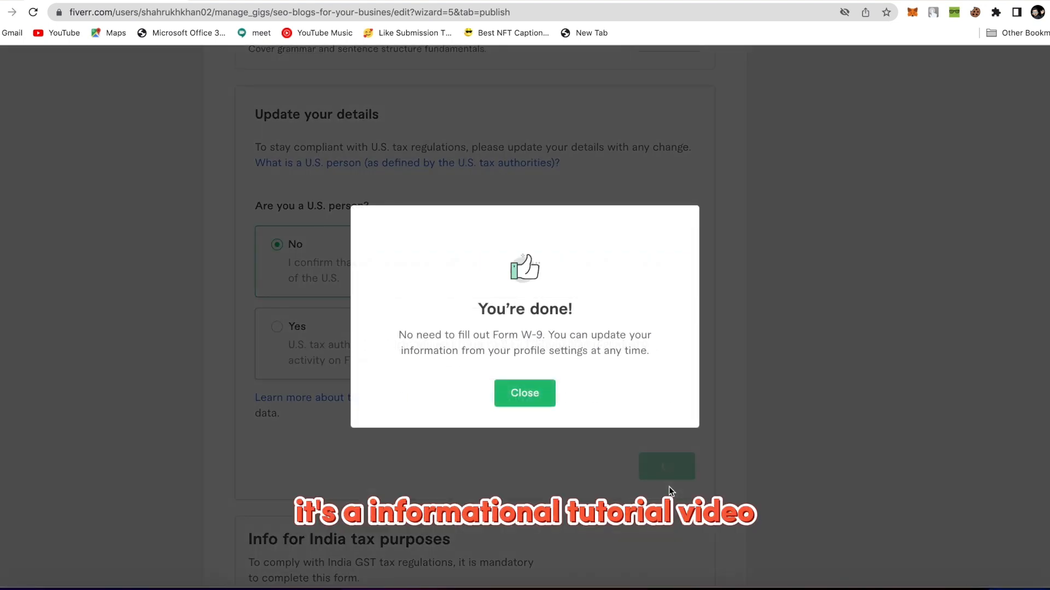
Close the W-9 completion message and go to My Business > Gigs.
click(535, 396)
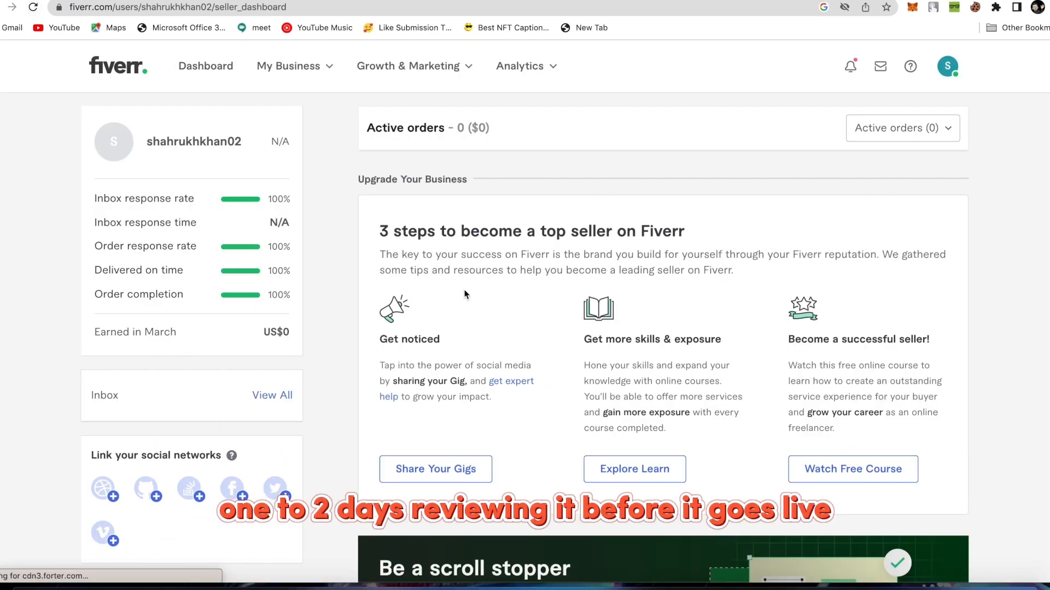
click(322, 66)
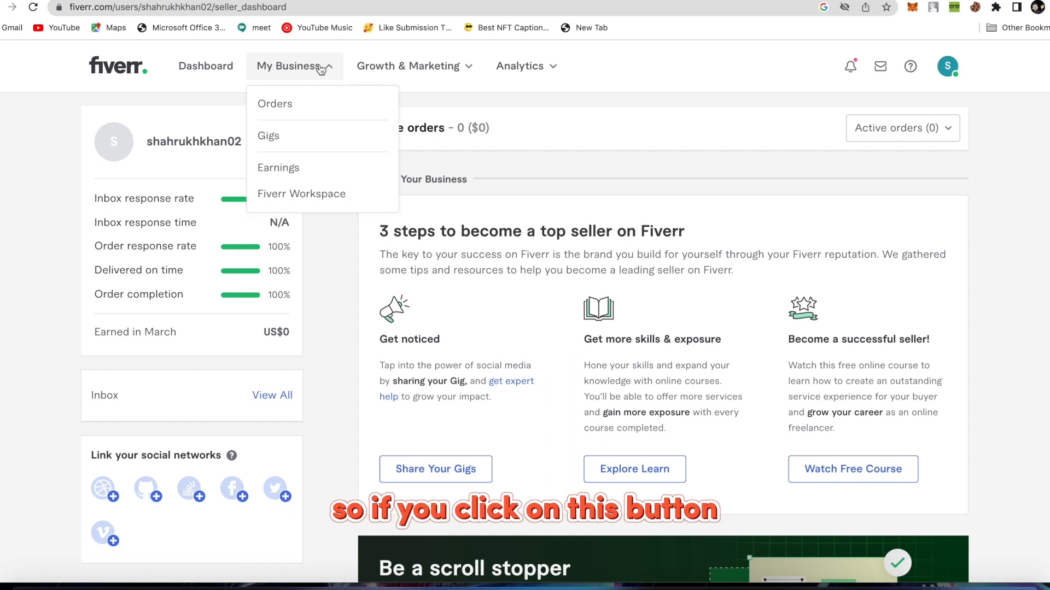
click(268, 137)
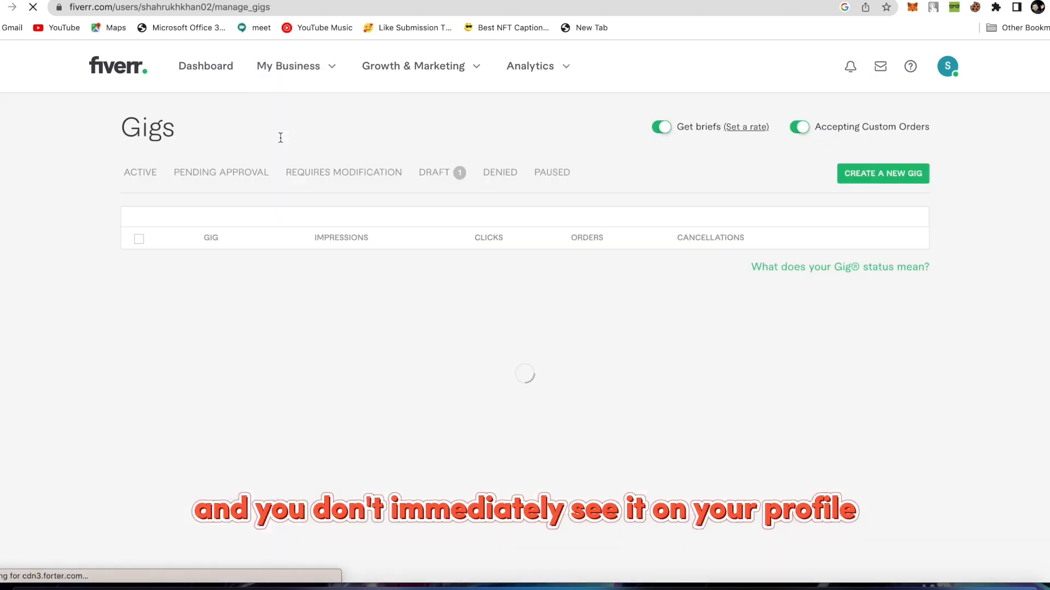
scroll(492, 377, down, 1)
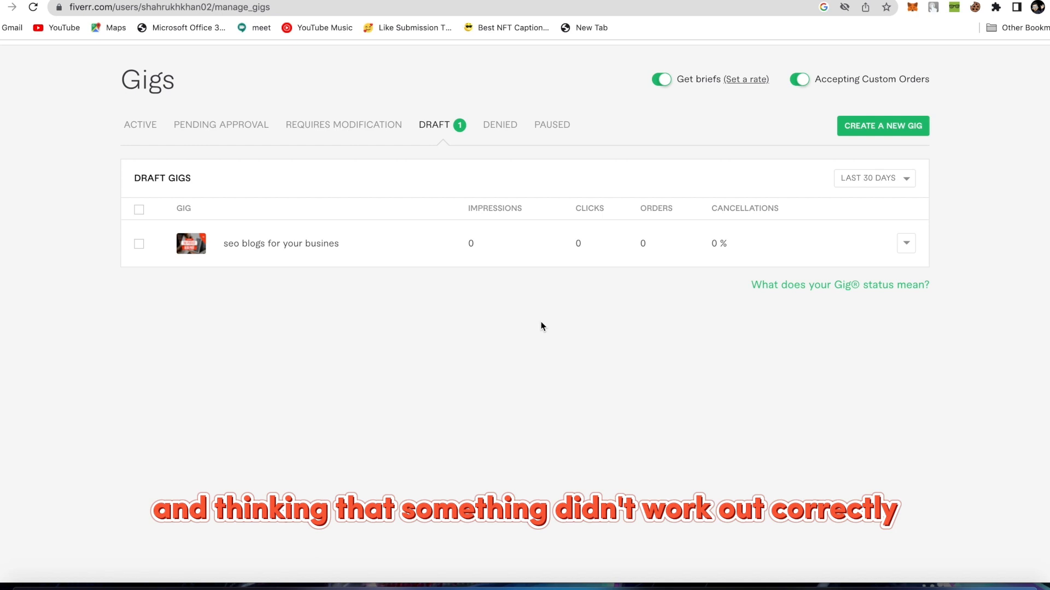
scroll(541, 323, up, 2)
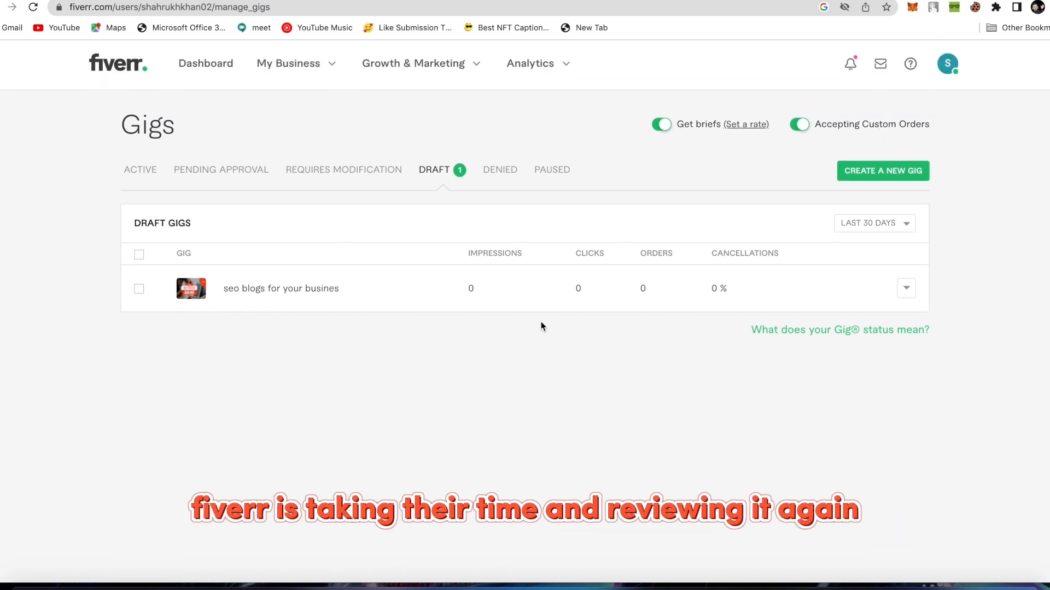
Check the Active, Draft and Pending Approval tabs, confirming only one draft gig exists.
click(143, 170)
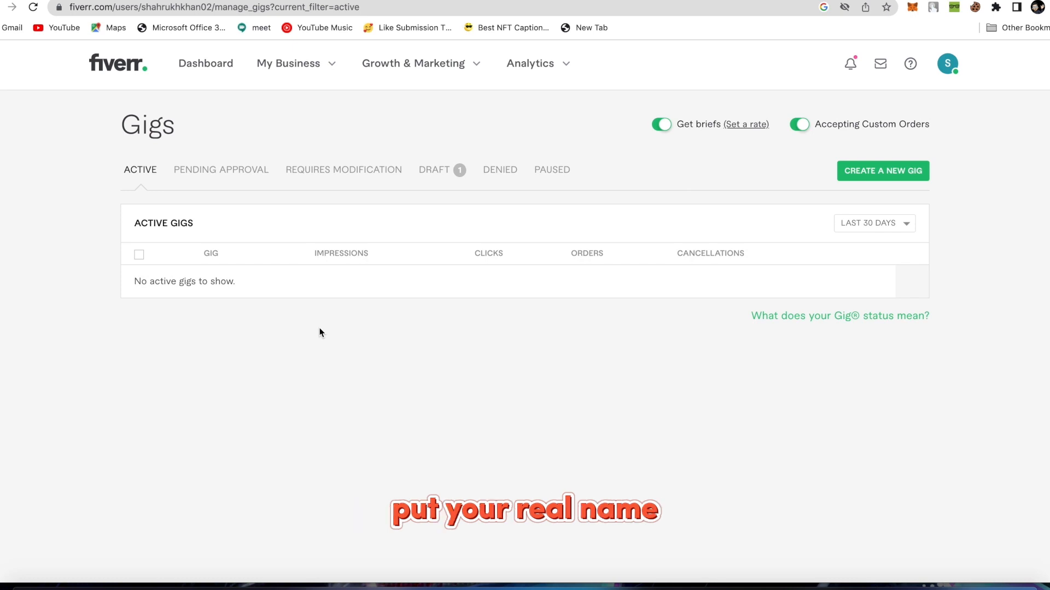
click(455, 173)
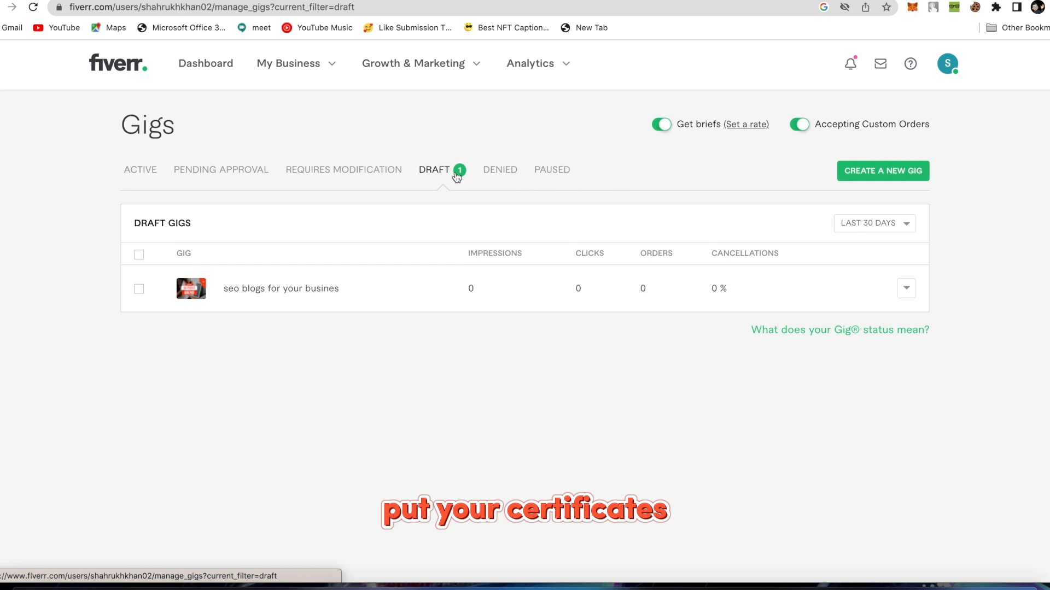
click(208, 172)
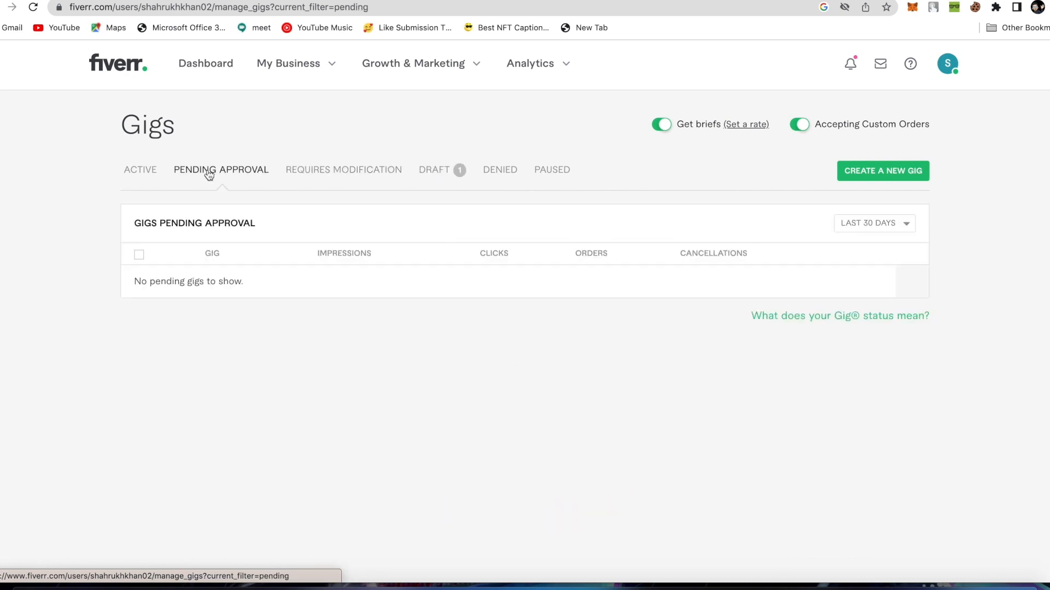
click(146, 178)
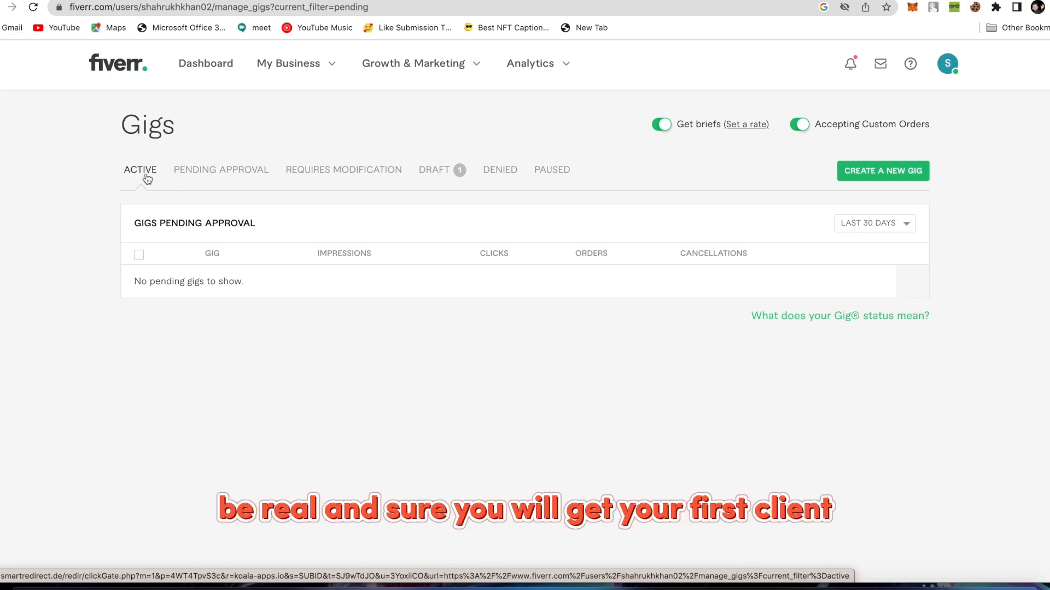